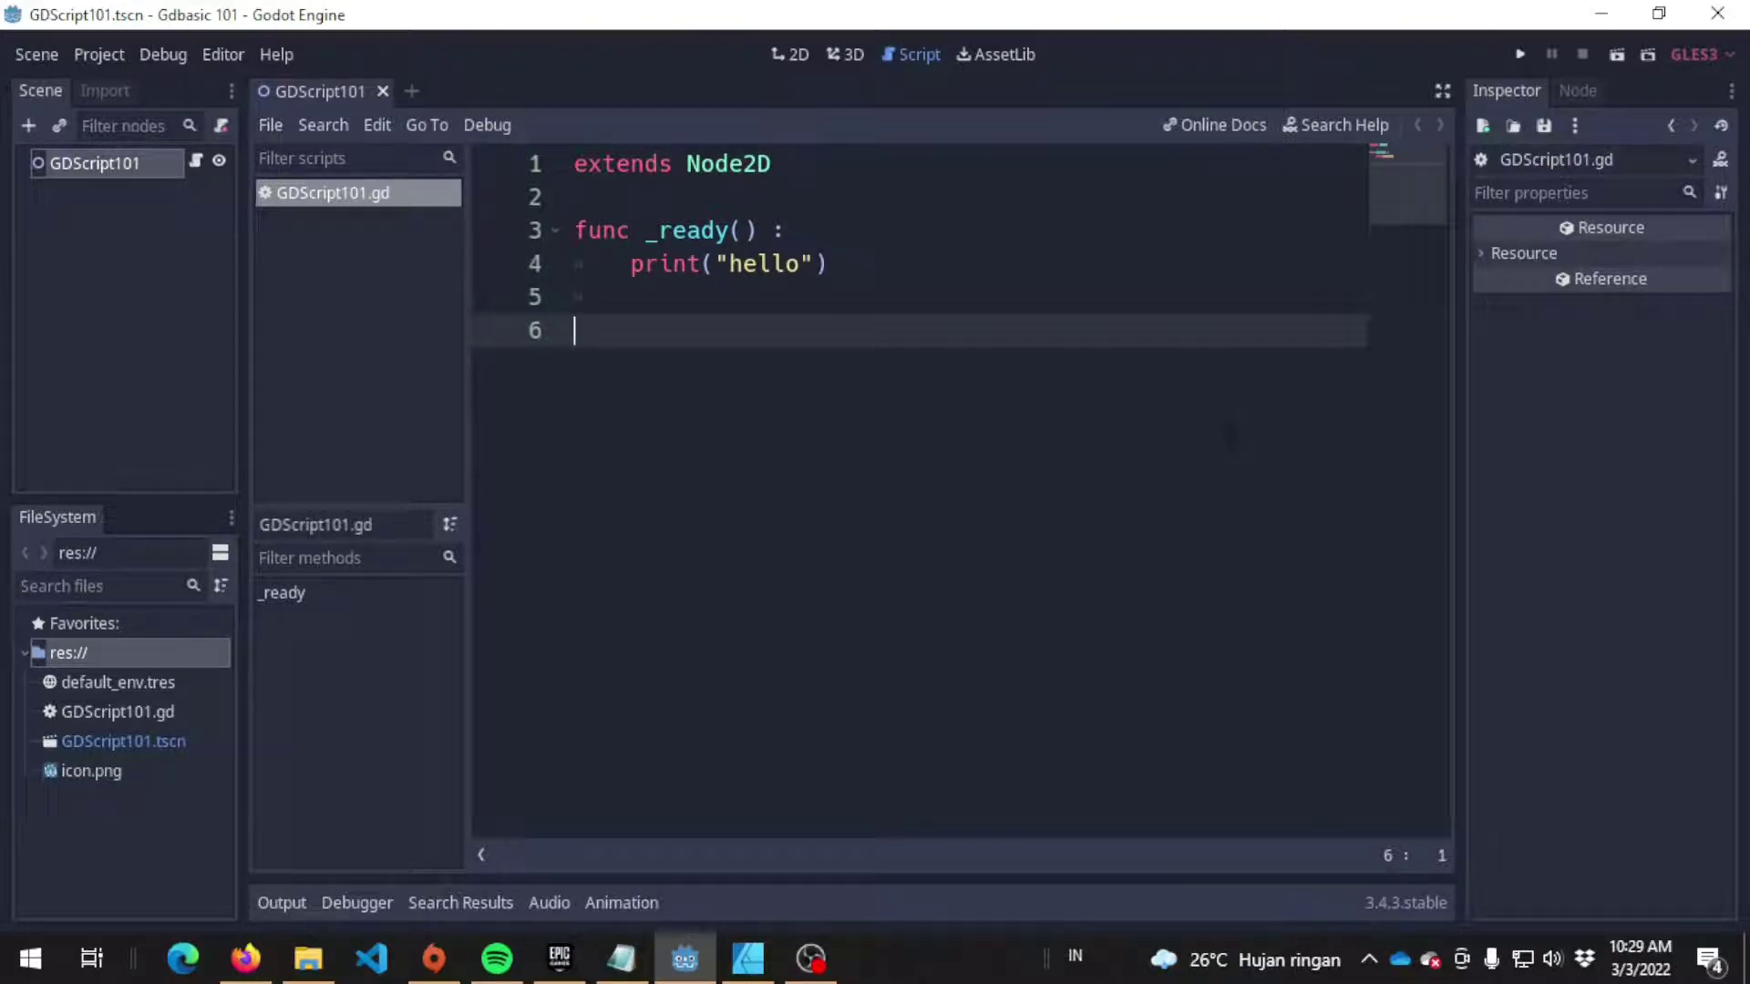
Place the caret on empty line 5, then view Affinity Designer's memory-cell grid full-window with panels hidden
click(880, 299)
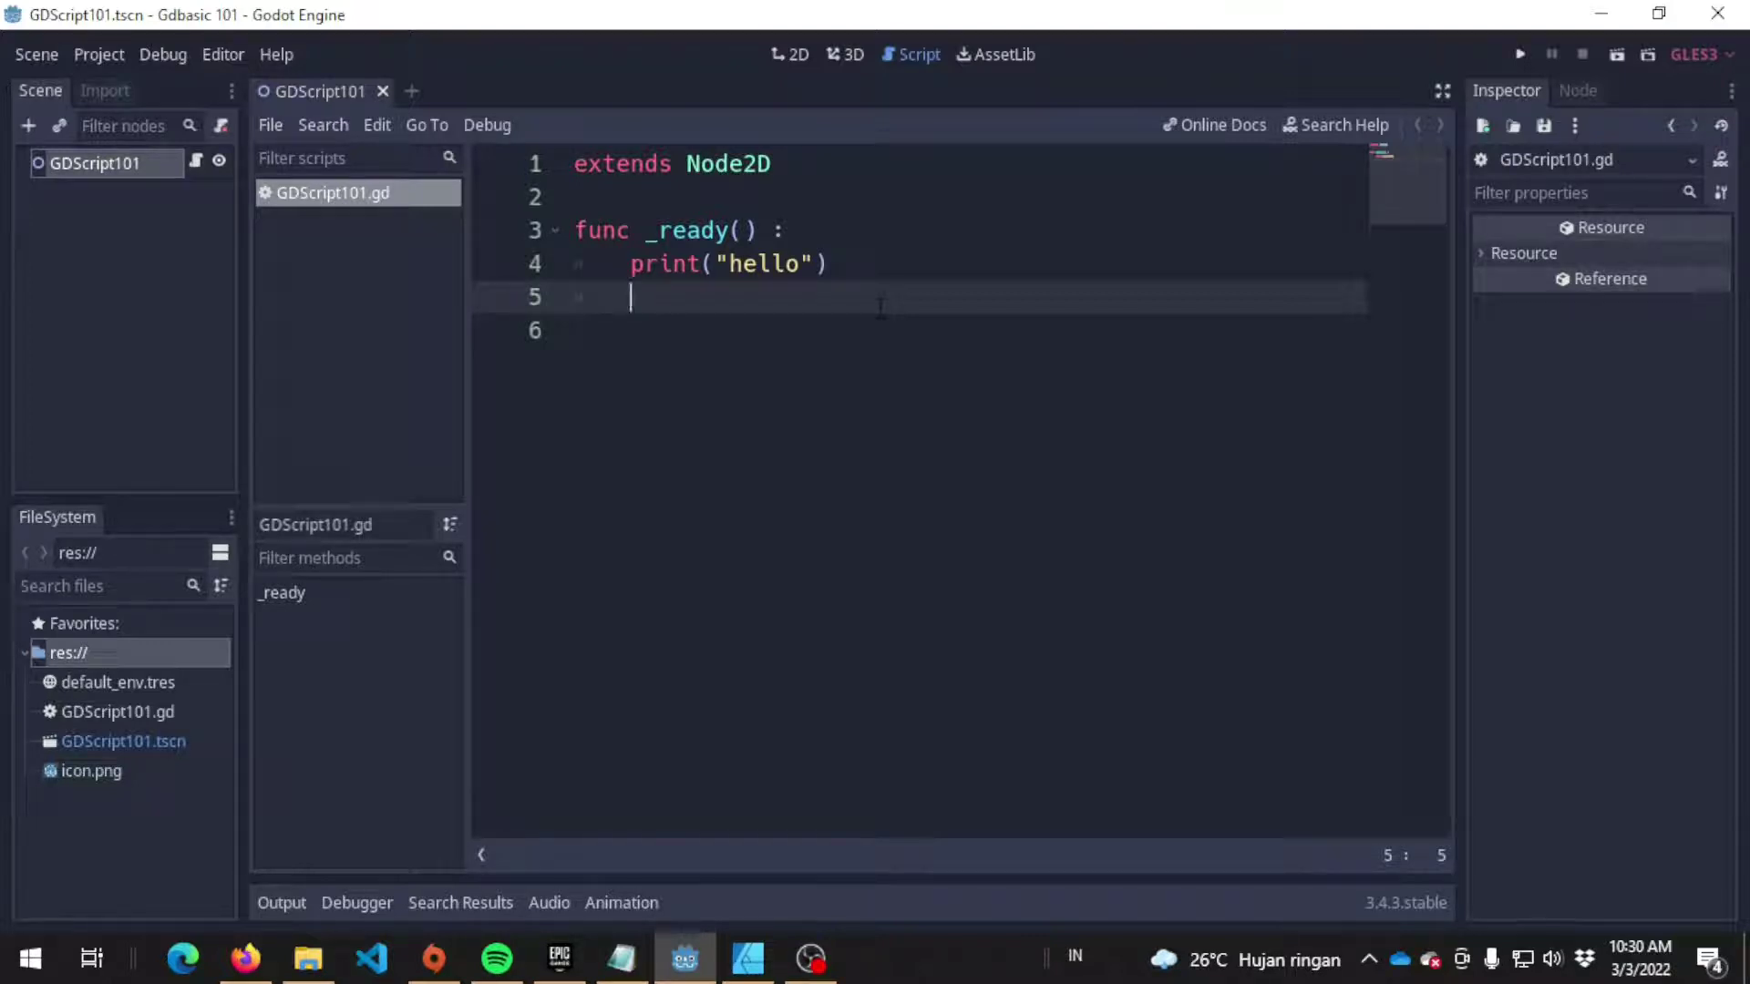
key(alt+Tab)
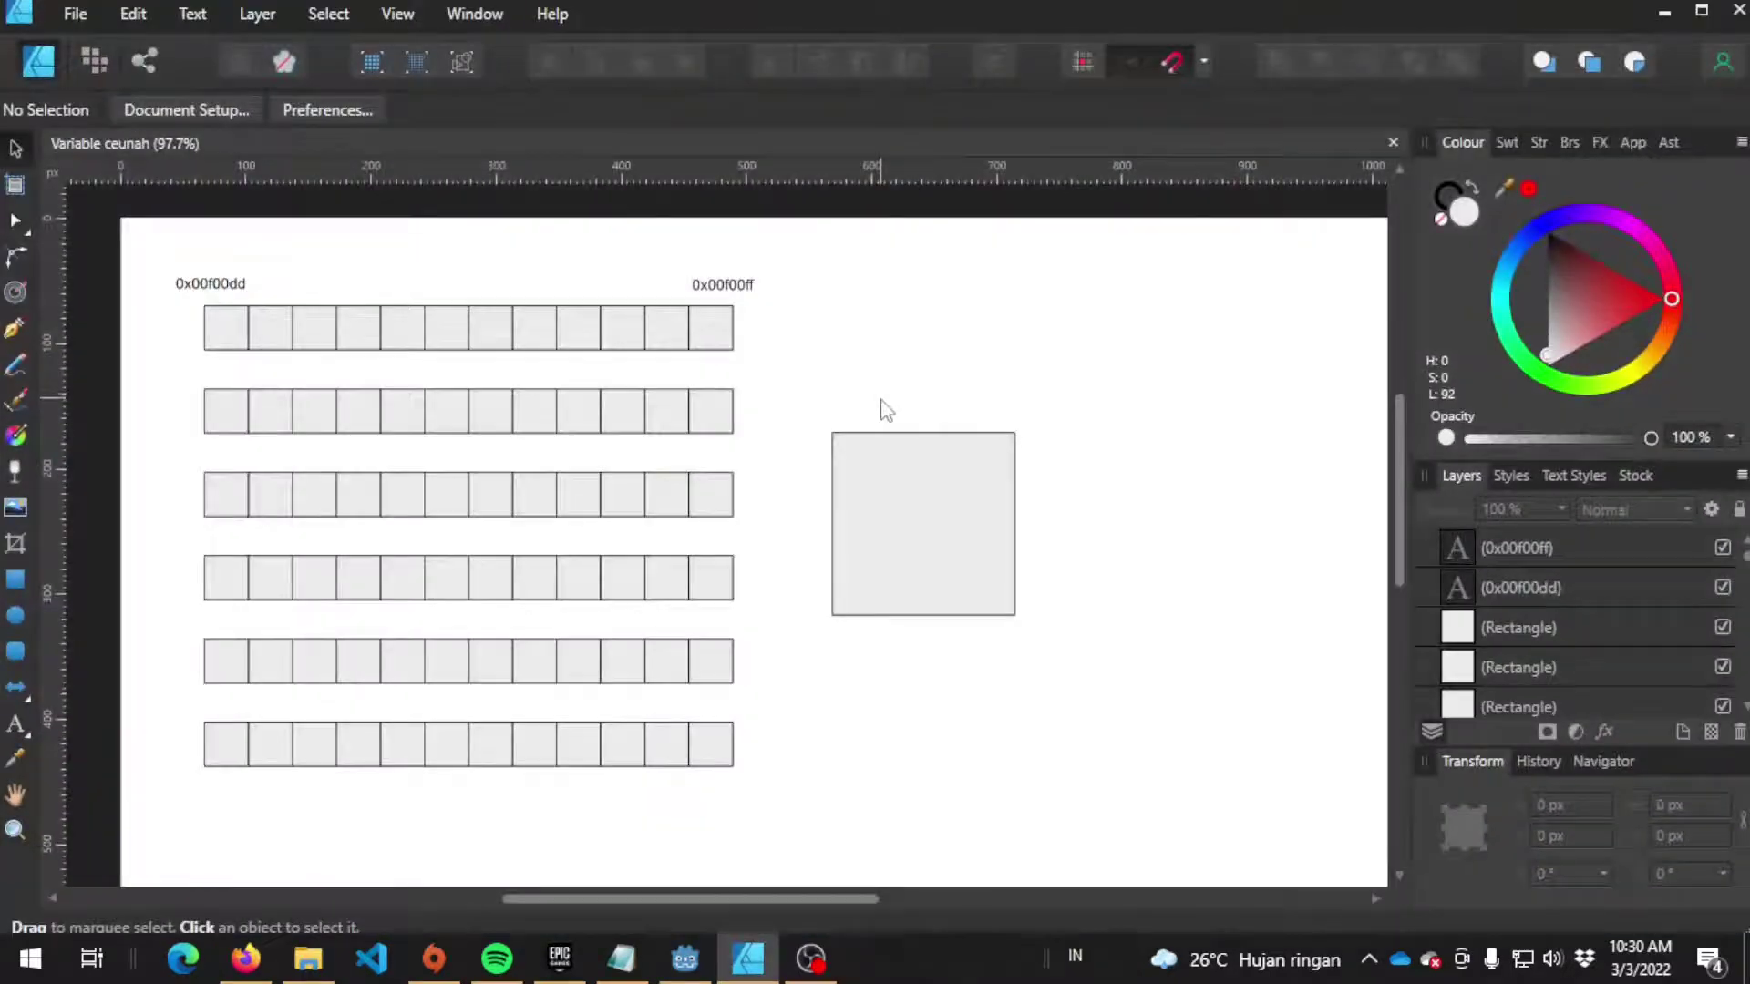
key(Tab)
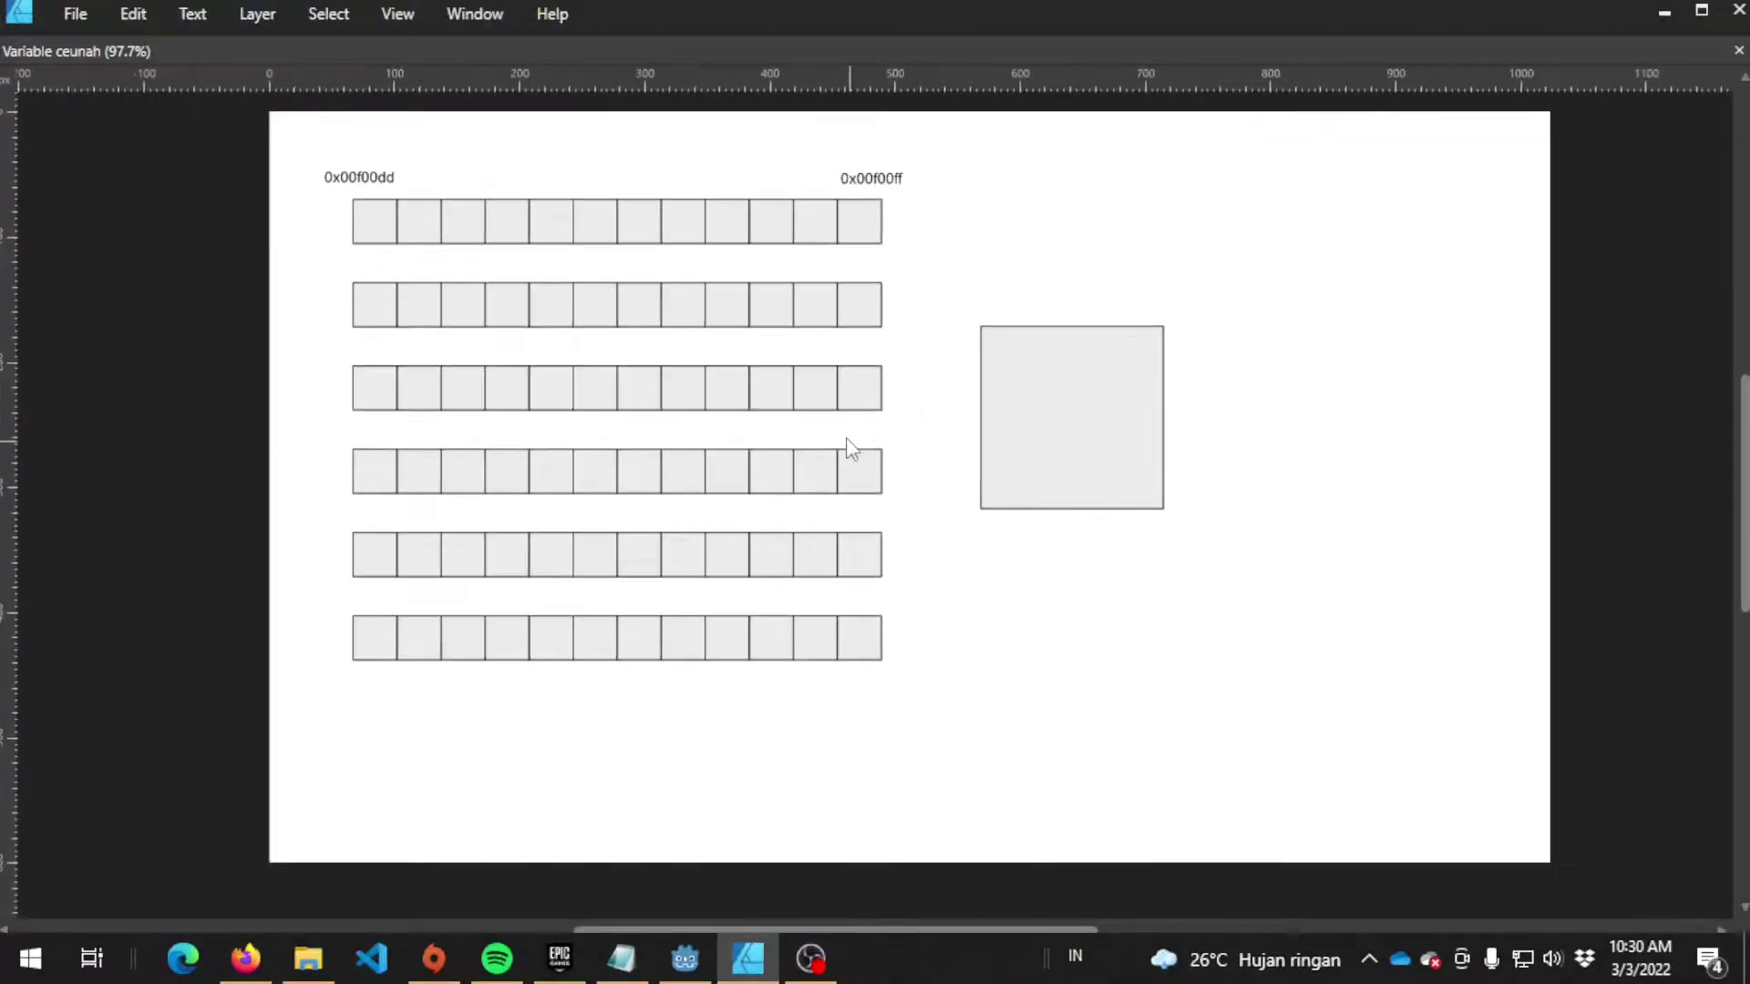
ctrl+scroll(851, 448, up, 3)
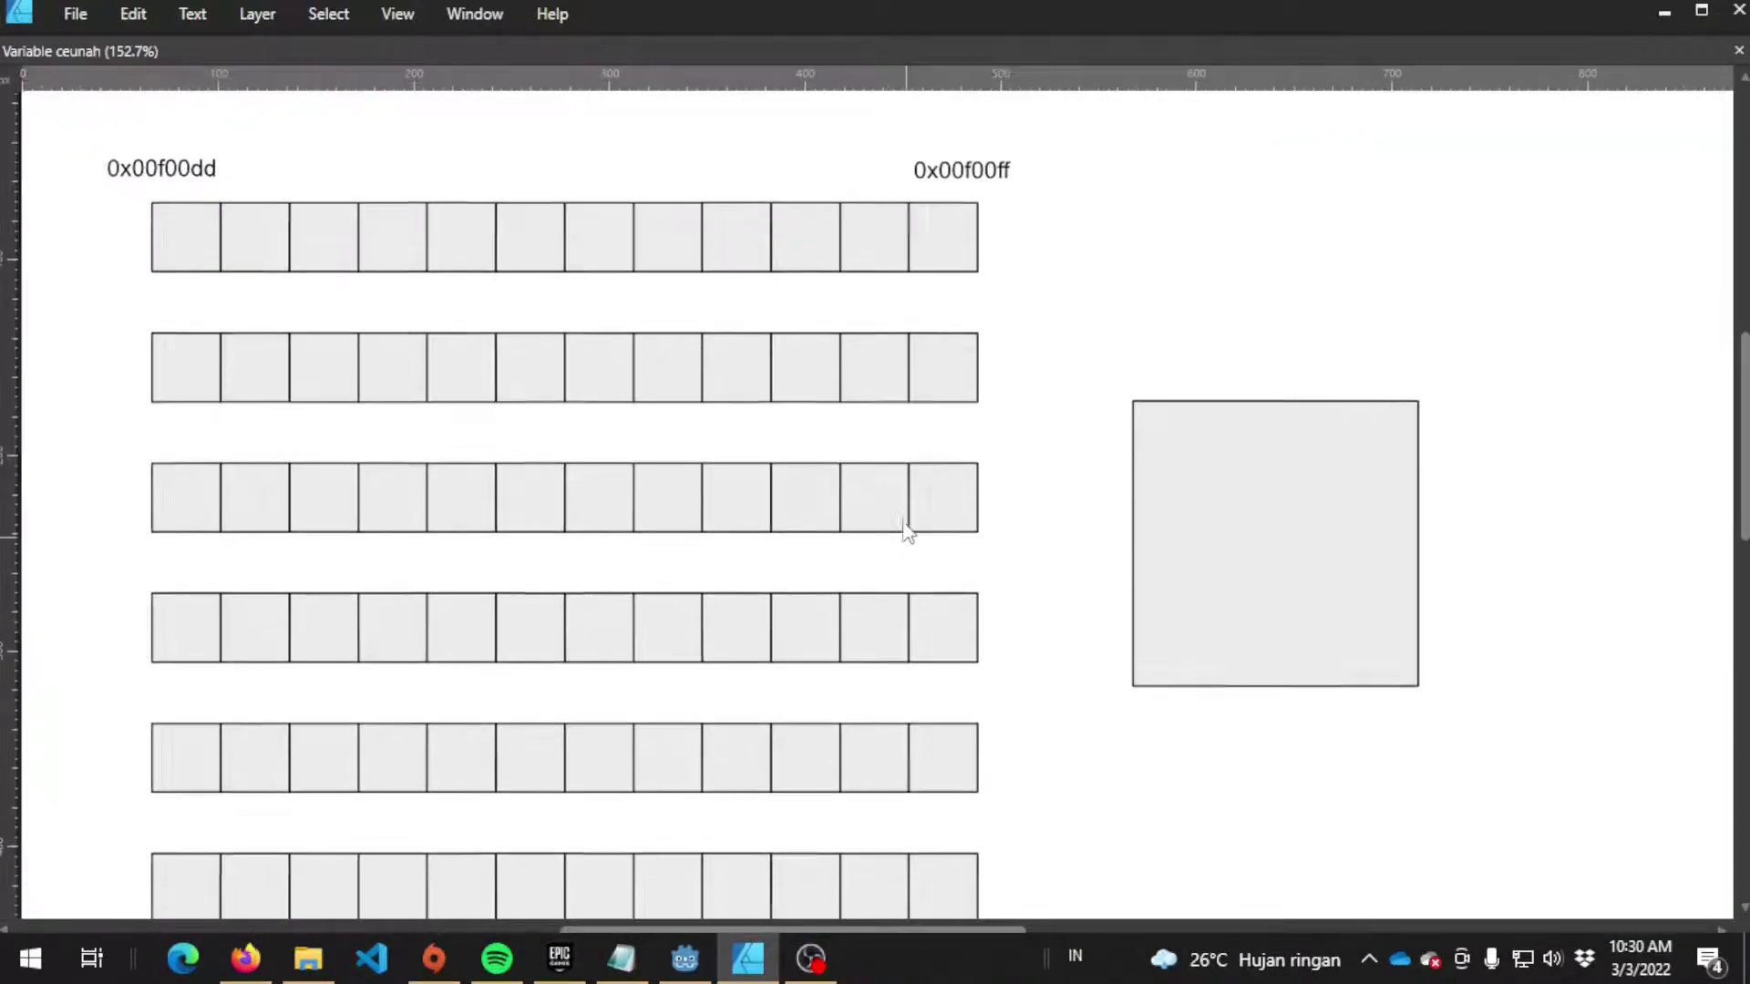
ctrl+scroll(879, 500, down, 2)
ctrl+scroll(756, 492, down, 1)
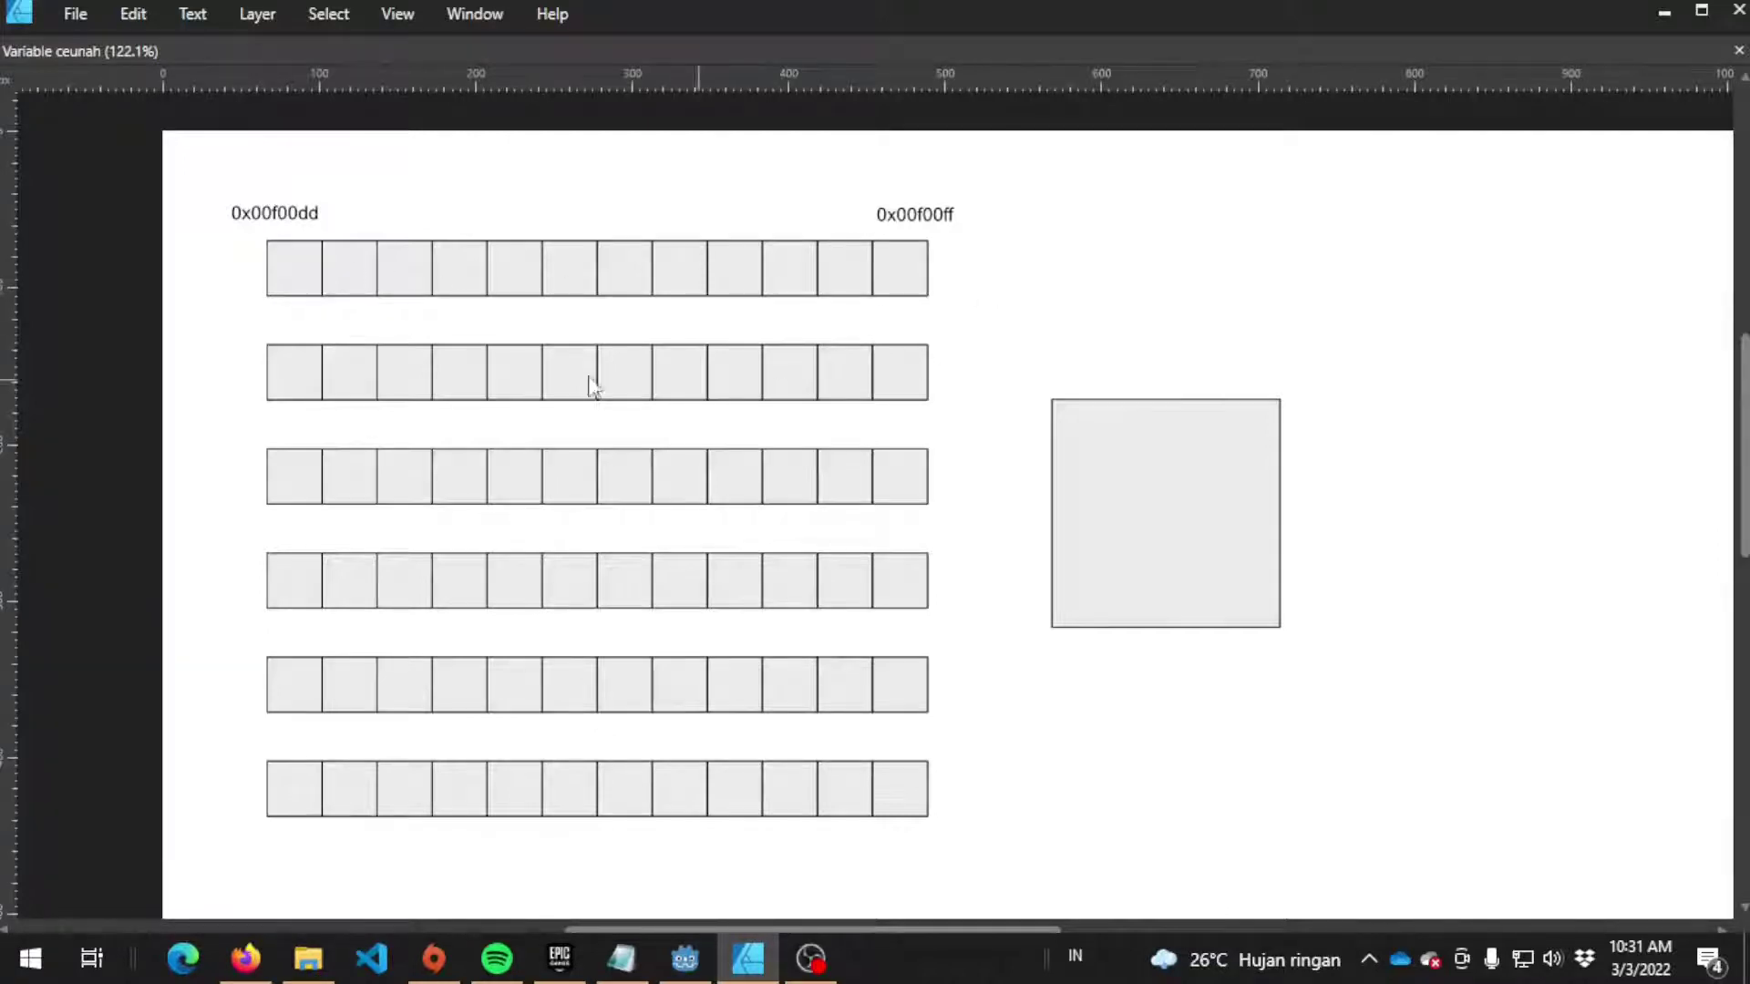
click(301, 287)
click(276, 215)
click(277, 233)
click(279, 218)
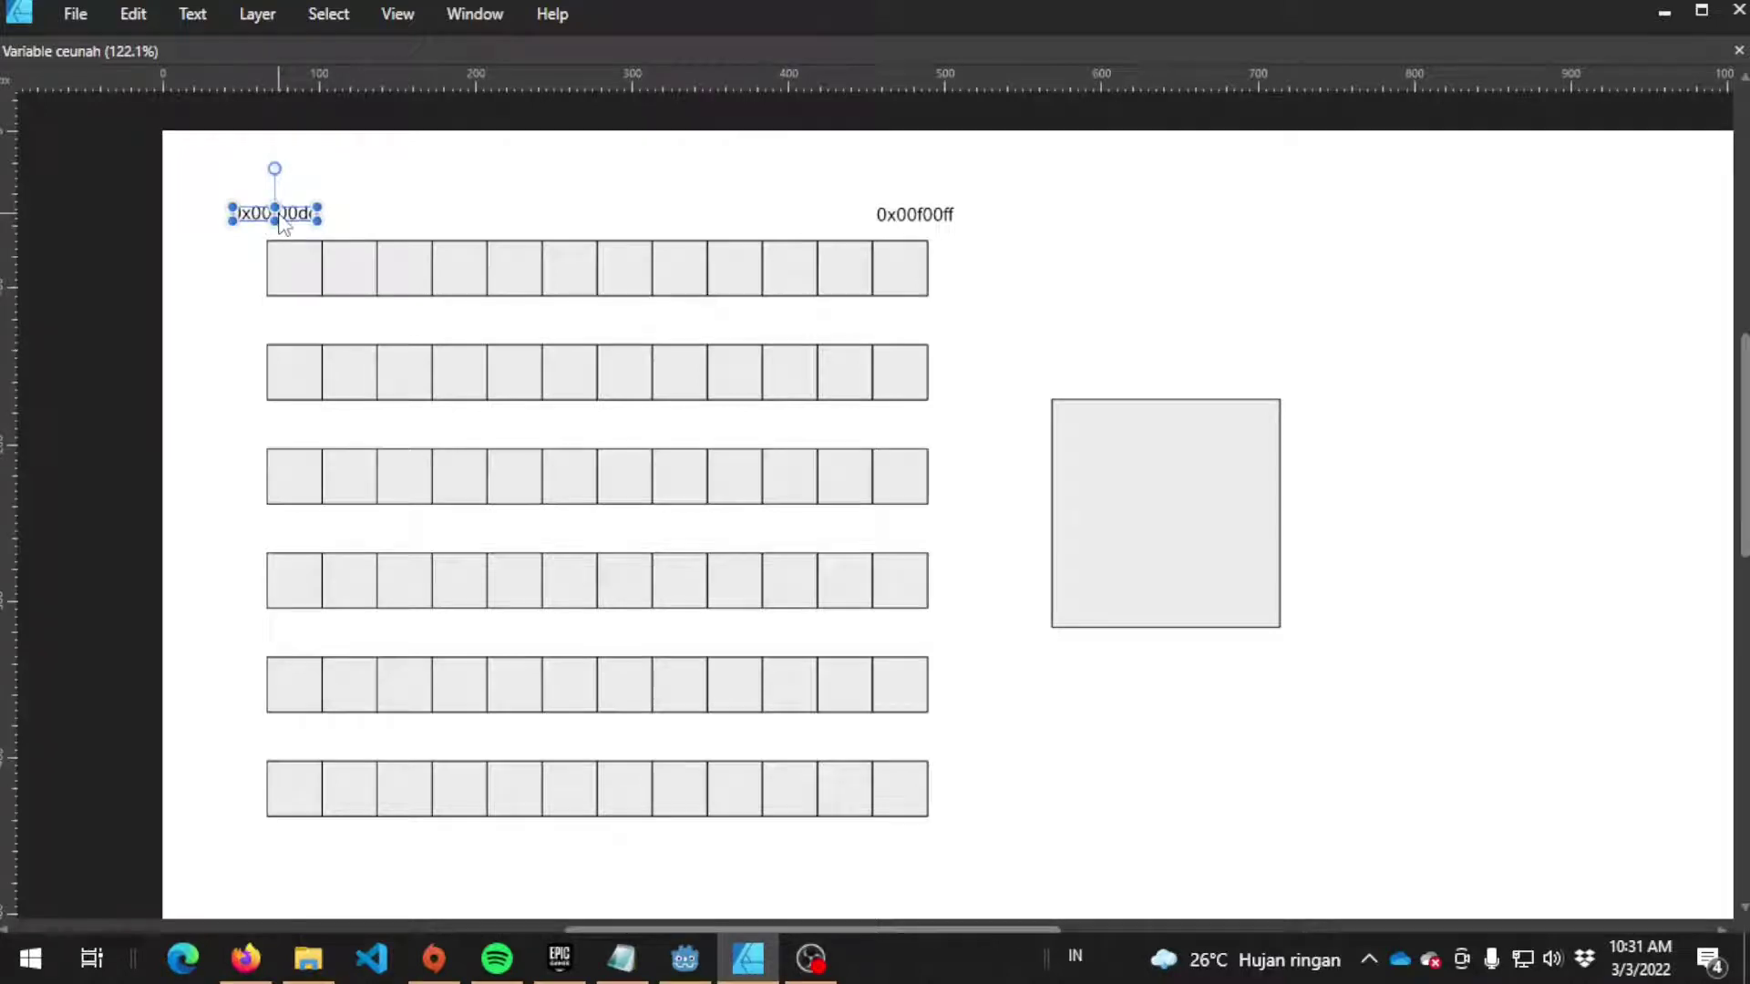
alt+drag(283, 223, 456, 223)
key(ctrl+z)
key(ctrl+z)
click(356, 236)
click(297, 273)
click(415, 267)
click(515, 269)
click(989, 333)
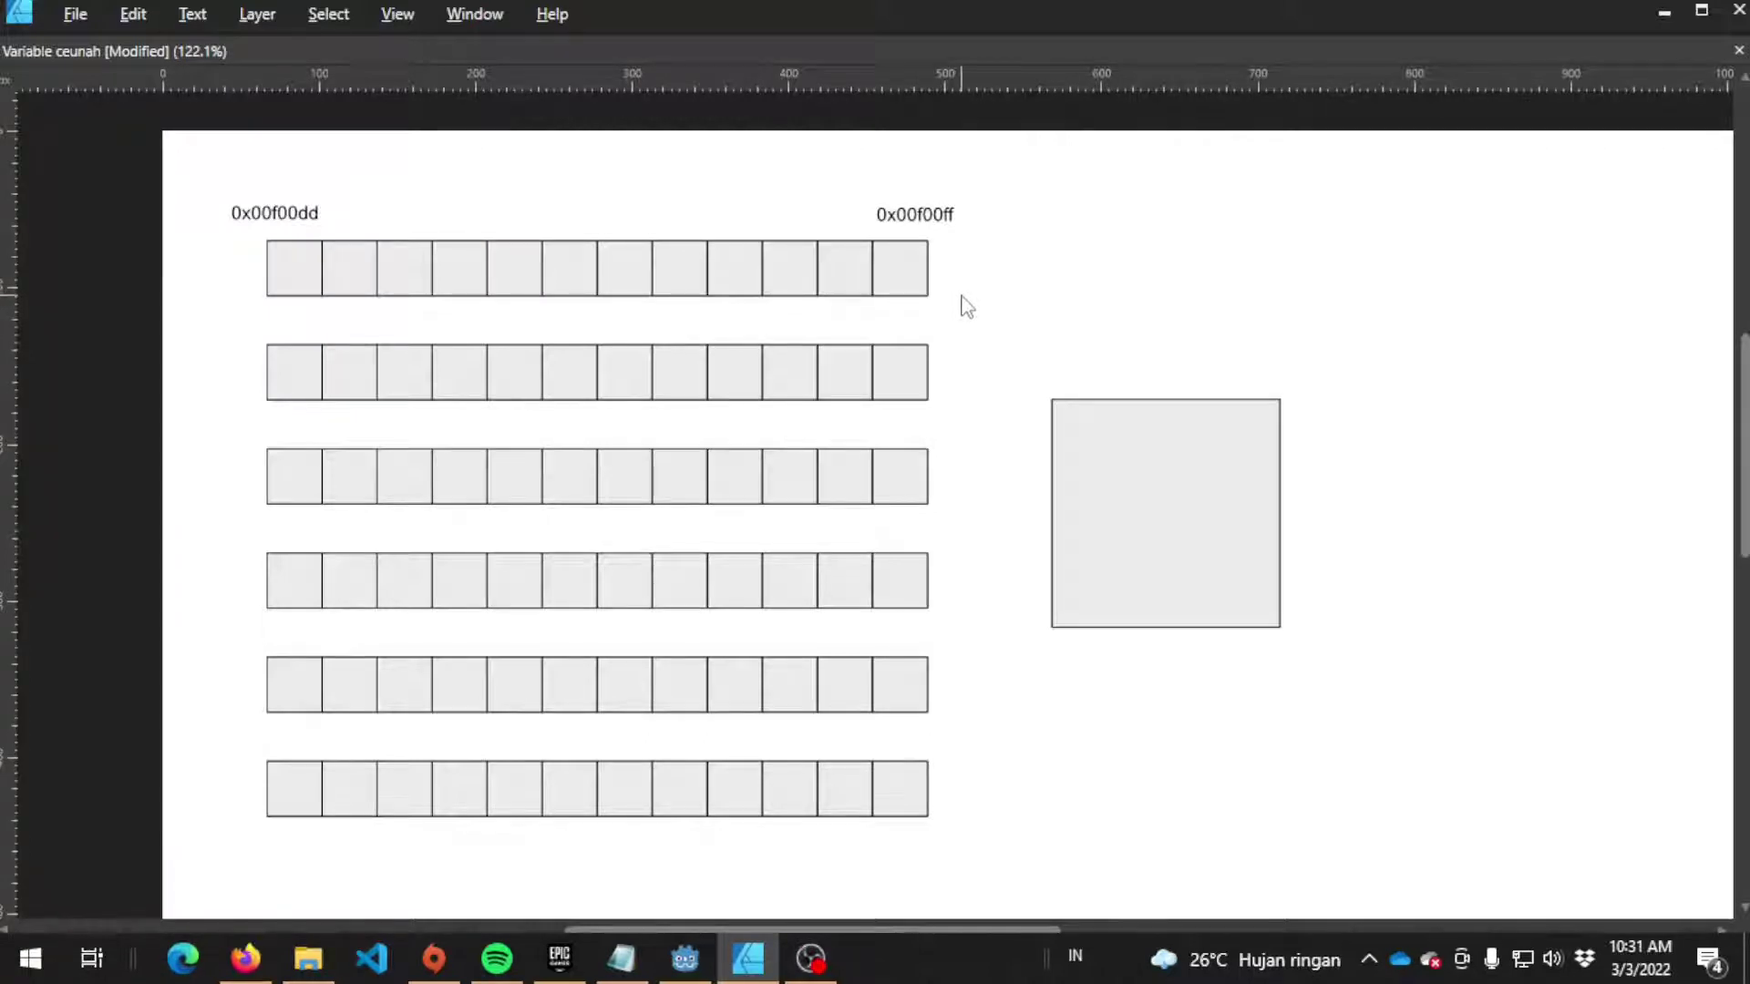
click(294, 273)
drag(348, 272, 483, 277)
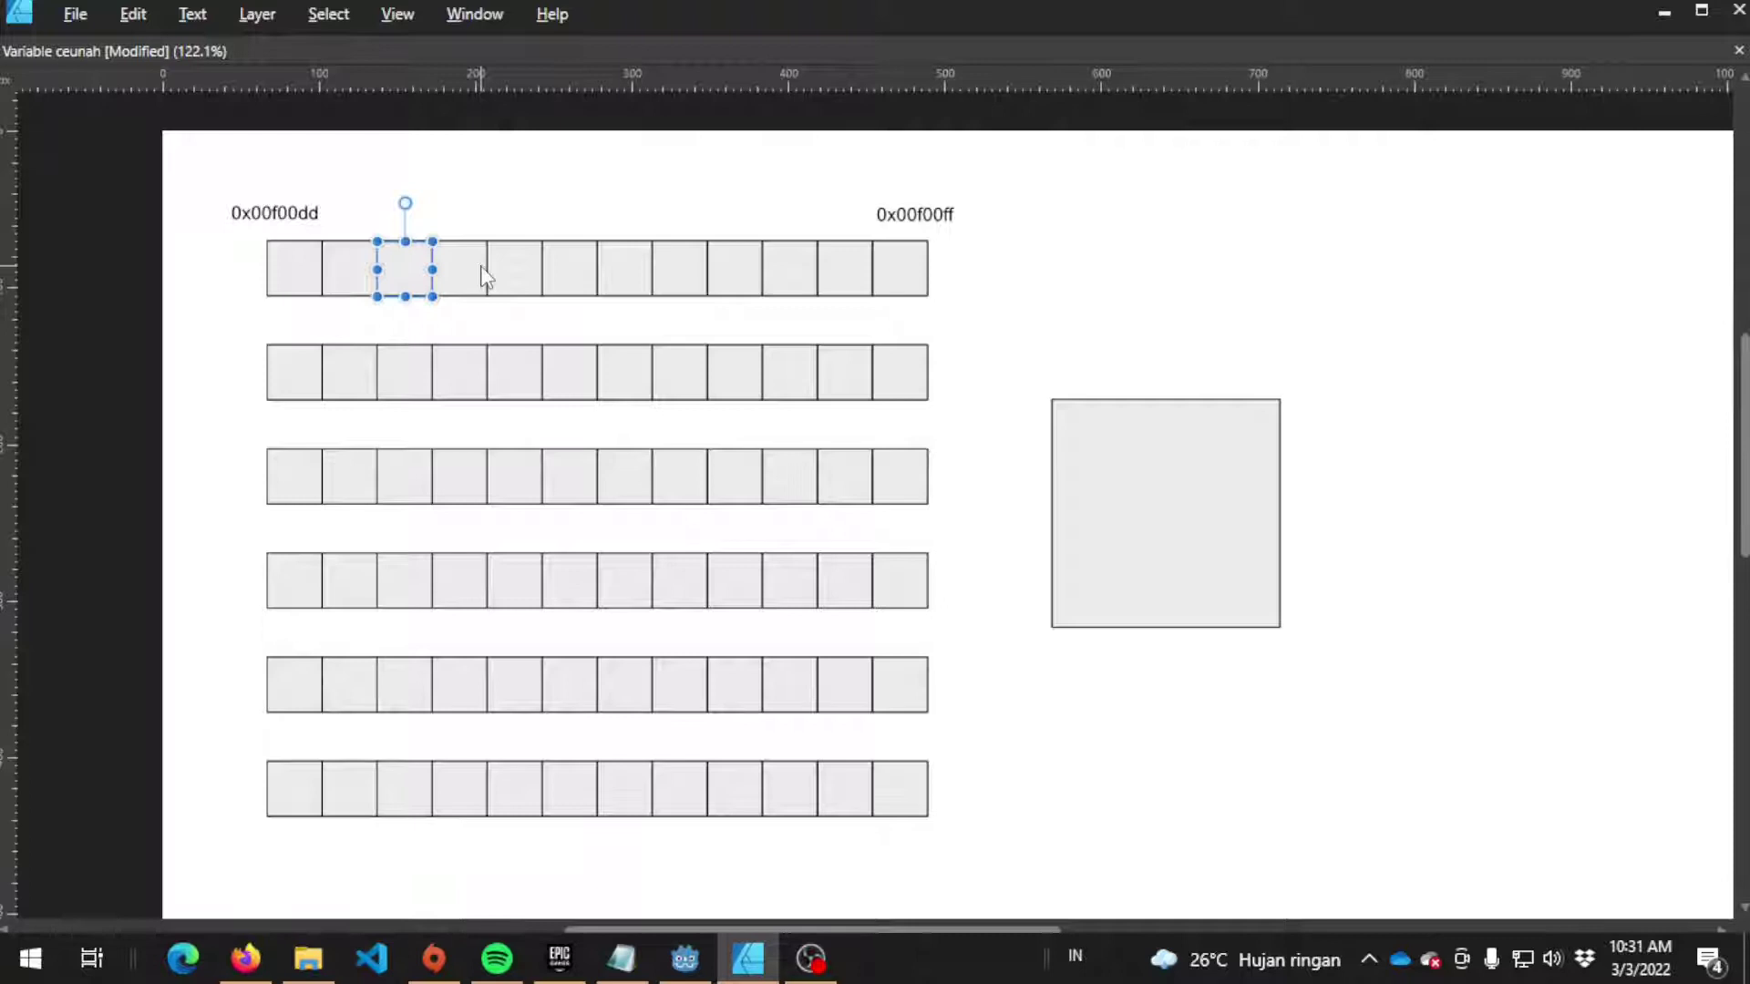
click(463, 214)
click(308, 220)
click(928, 216)
click(1057, 269)
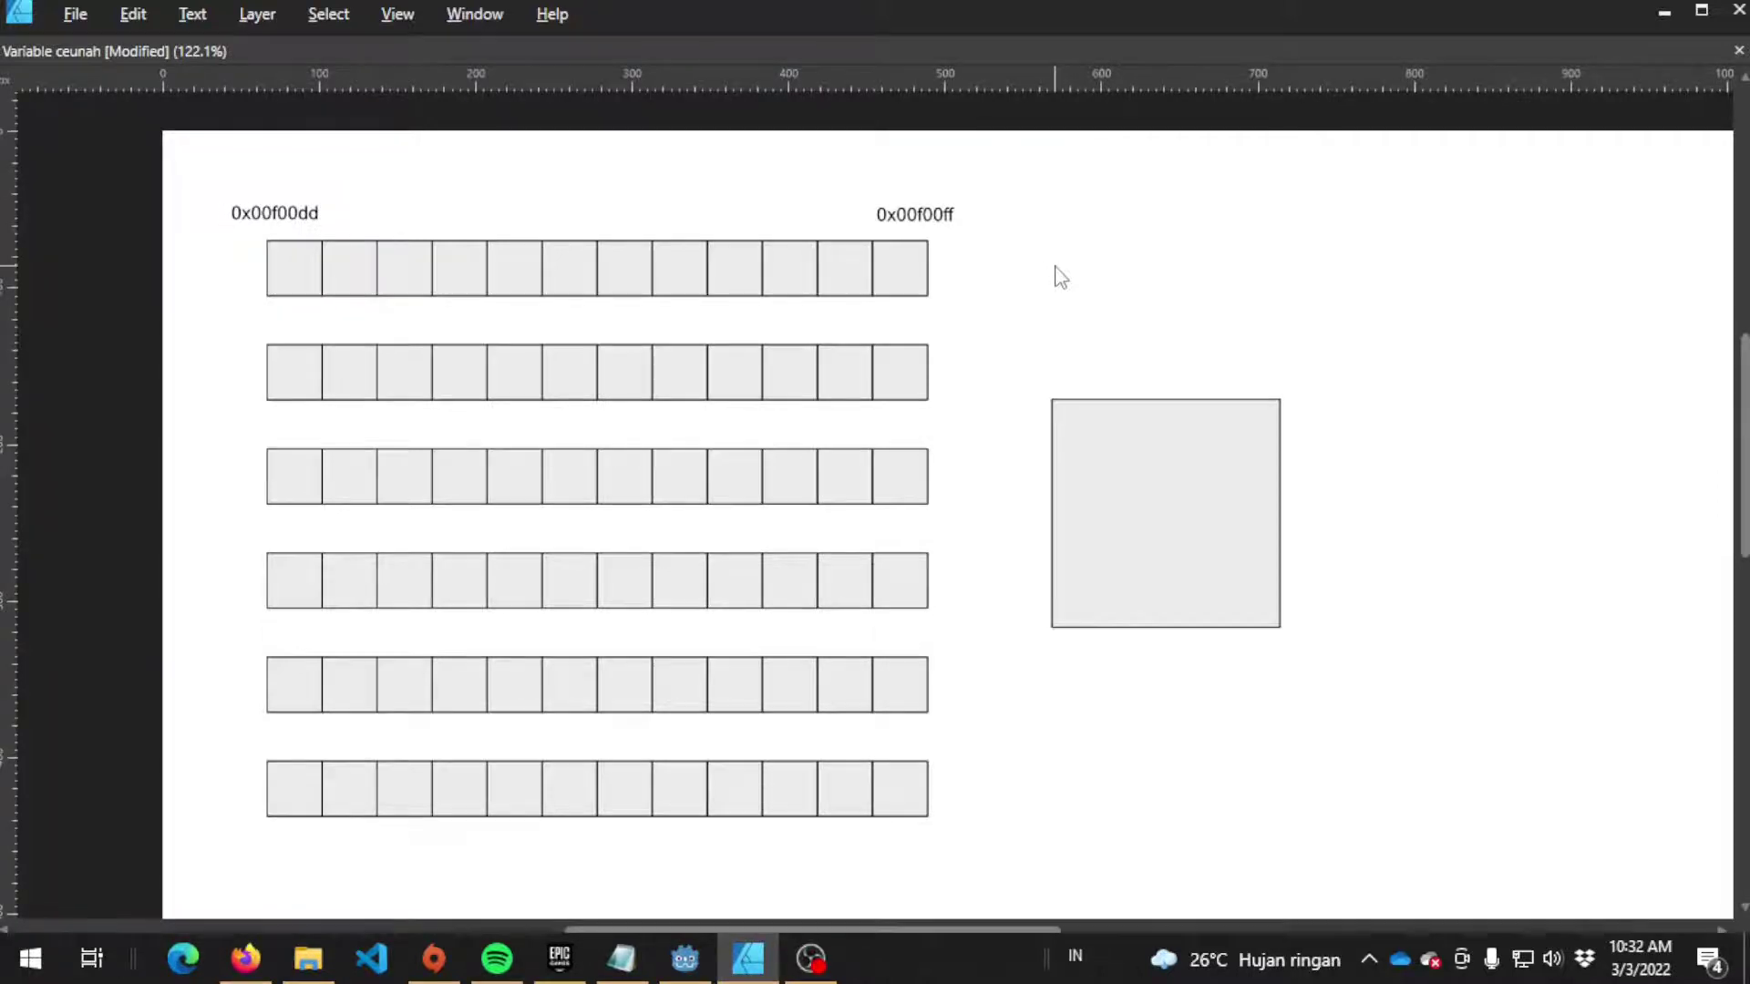
Delete the print hello statement on line 4 of _ready()
key(alt+Tab)
key(alt+Tab)
key(alt+Tab)
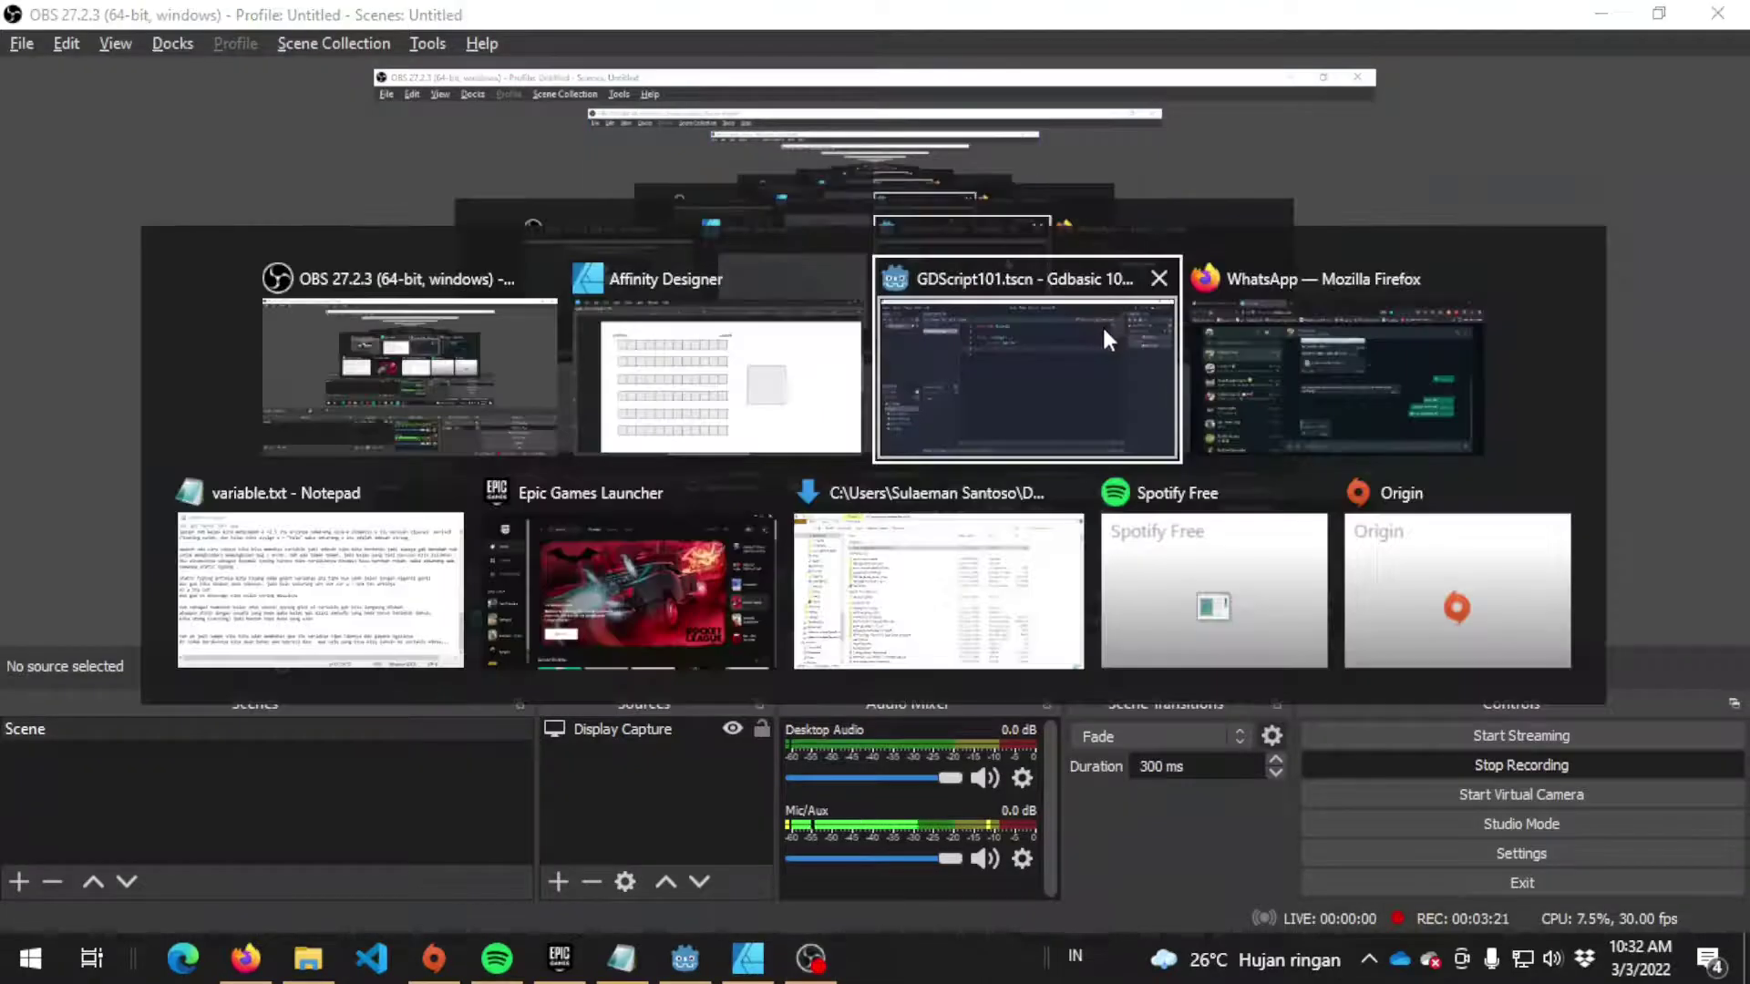
key(Up)
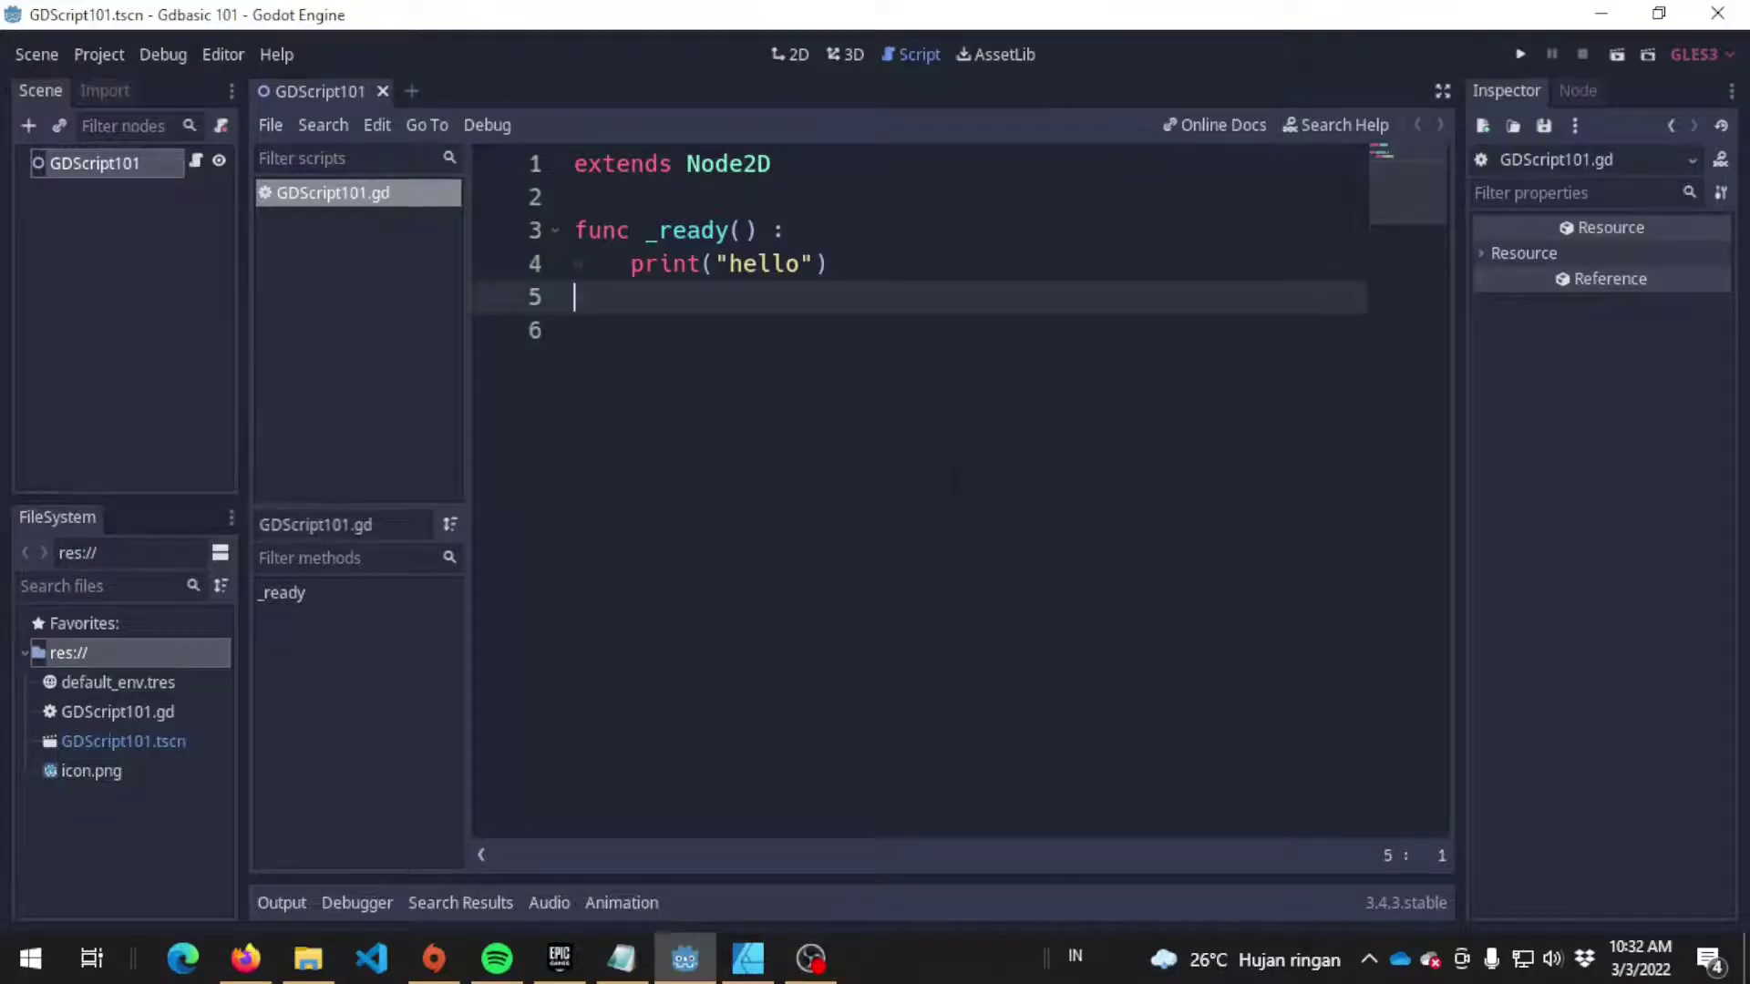
key(Up)
key(Home)
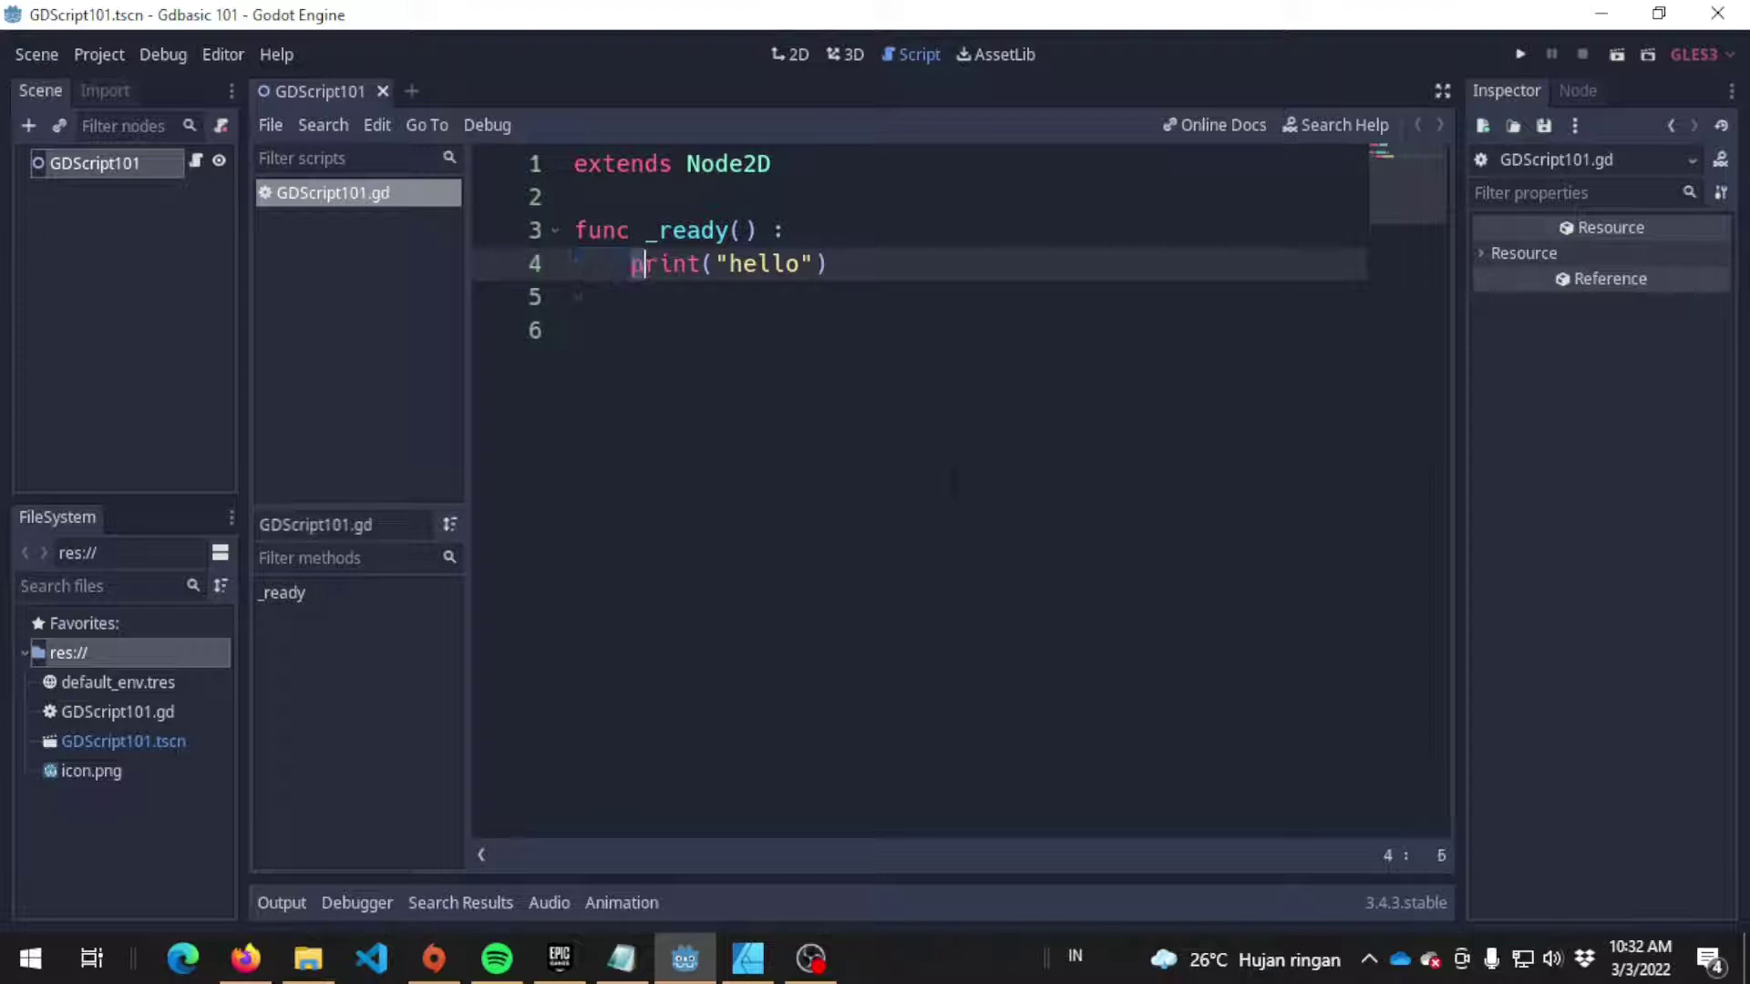
key(shift+End)
key(BackSpace)
Write 'var contoh_variable' in its place and save the script
text(var)
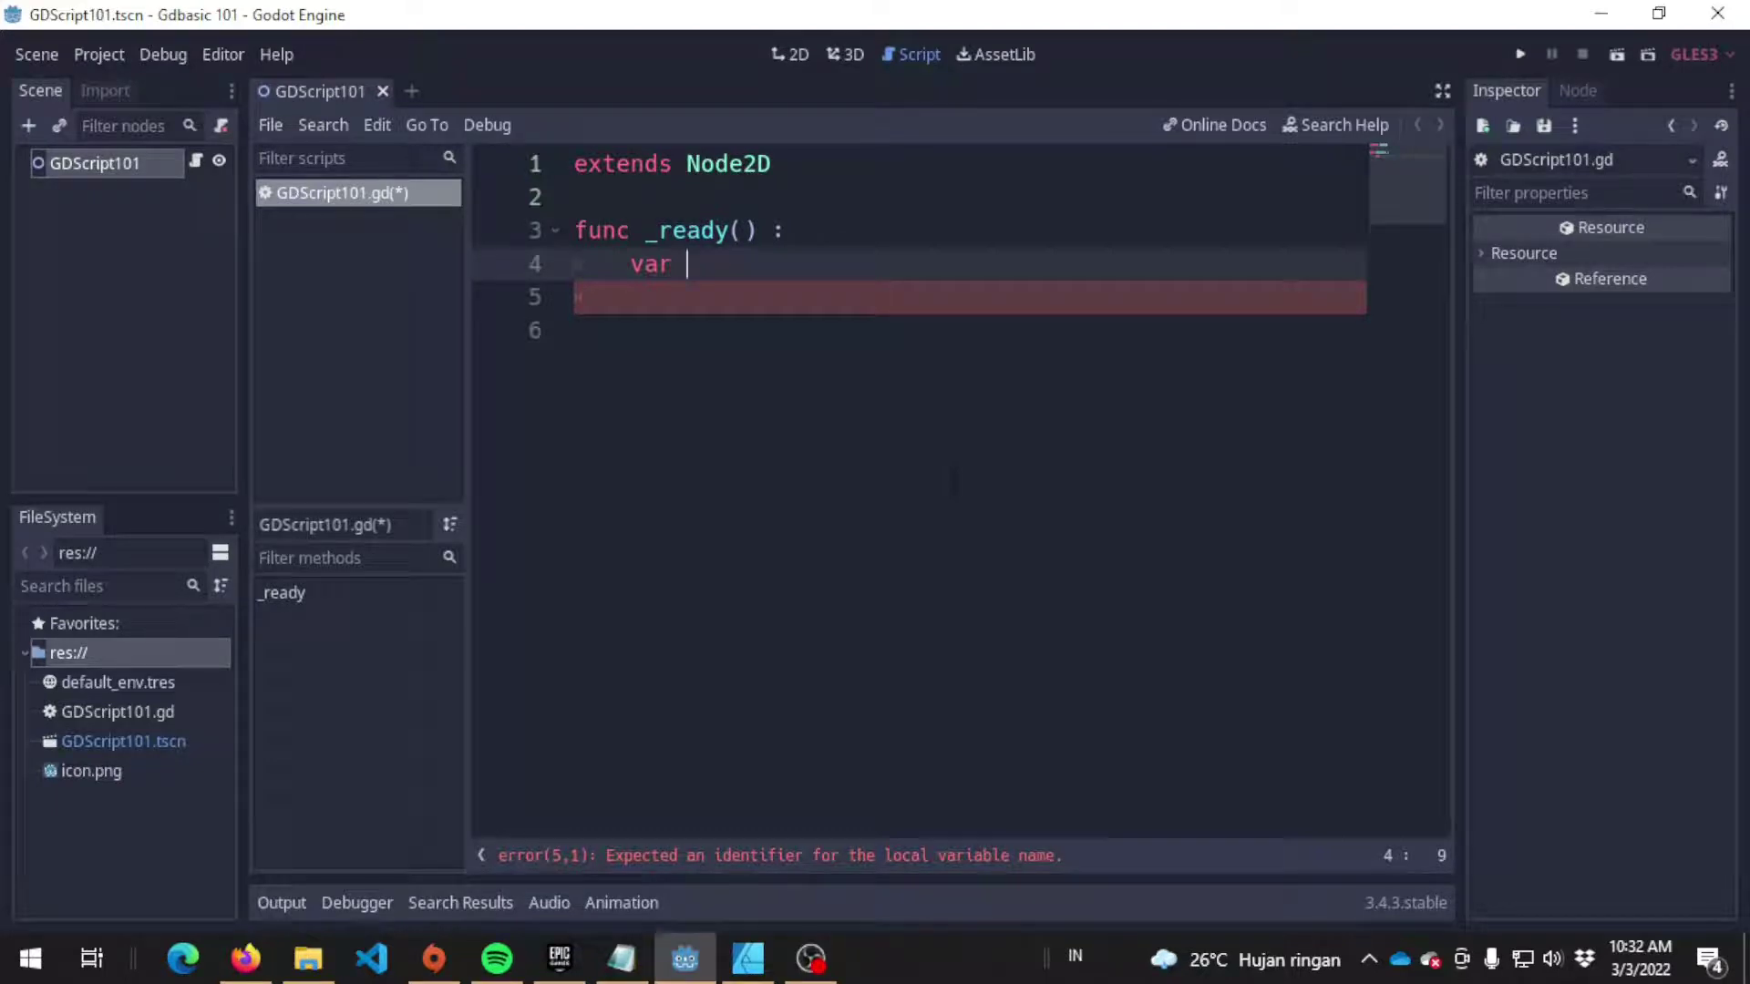
text(contoh_variabl)
key(BackSpace)
key(BackSpace)
text(ble)
key(ctrl+s)
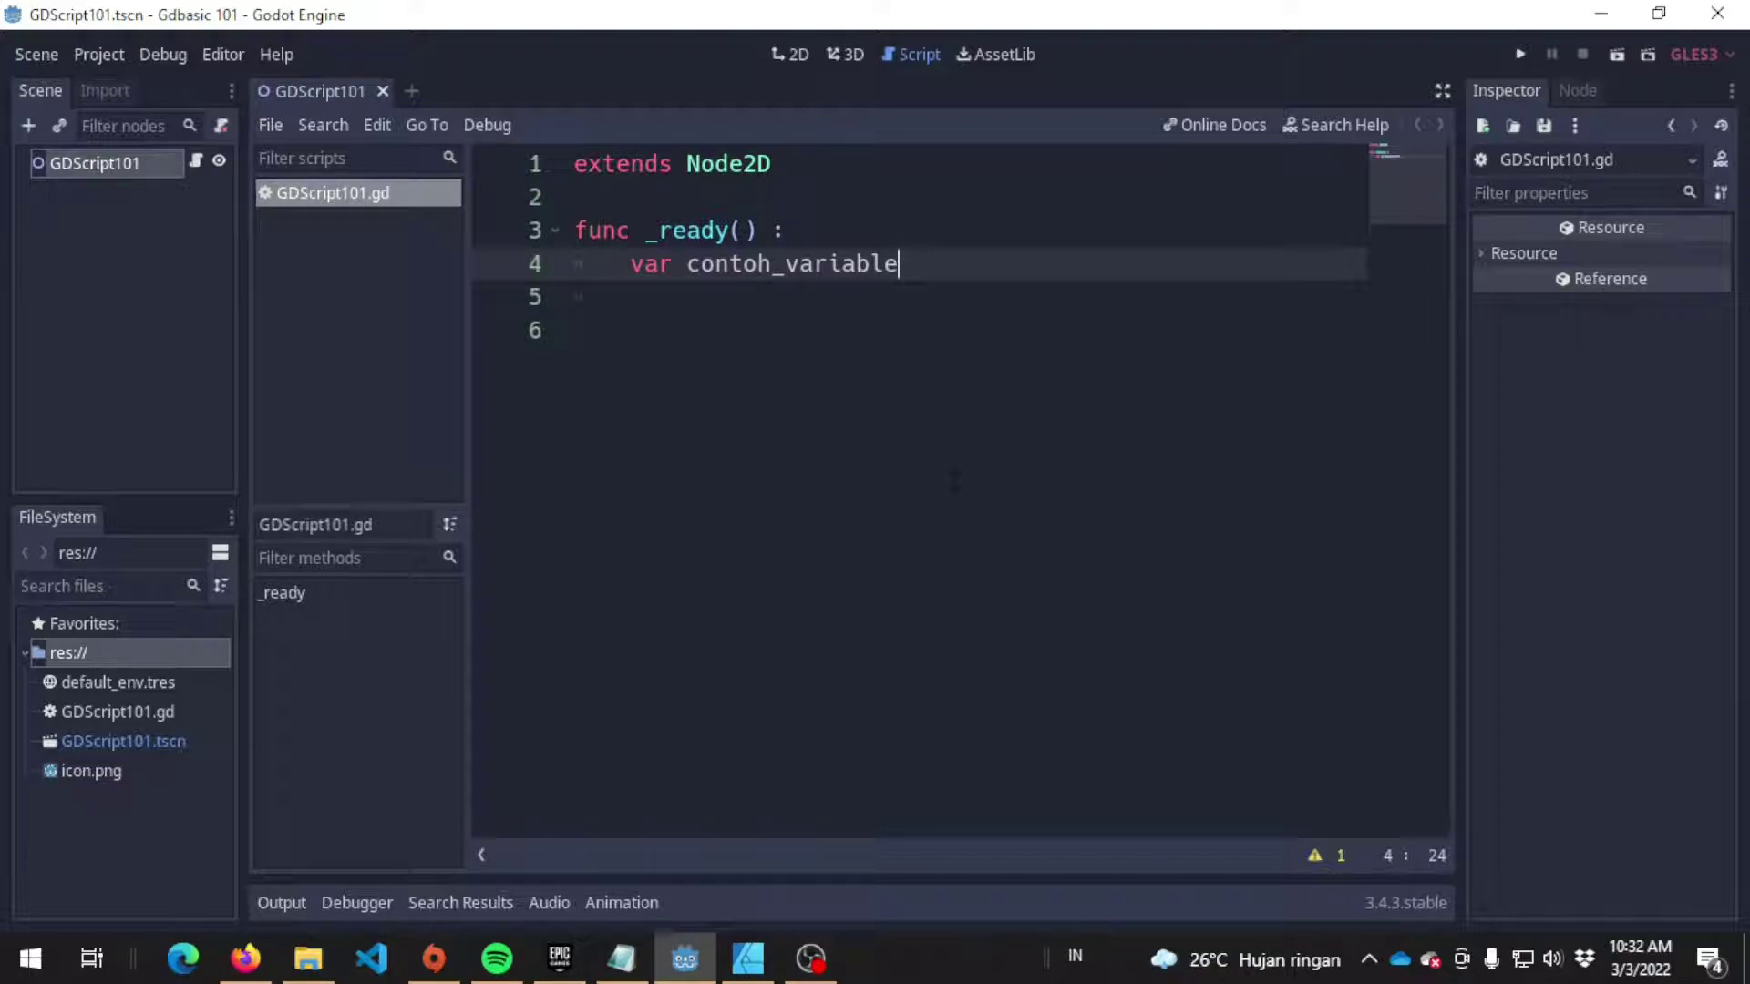
click(693, 264)
drag(690, 265, 715, 265)
click(927, 264)
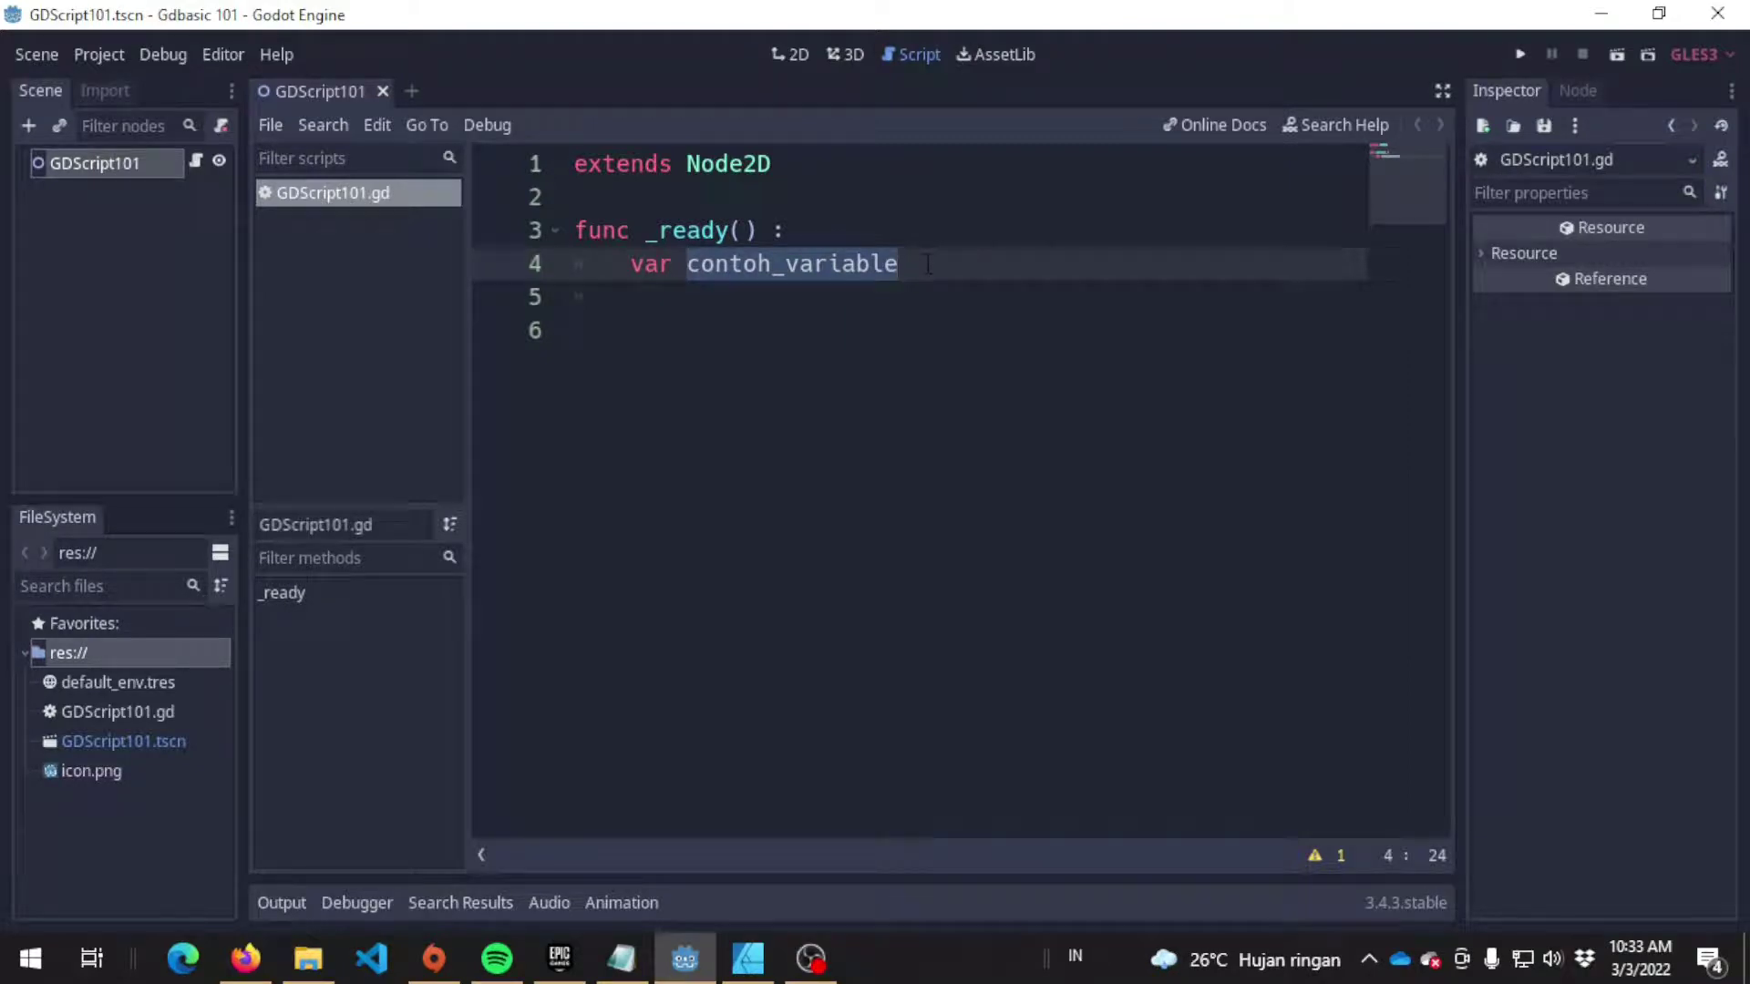
Rename the variable to armor, then to pertahanan, and save
key(BackSpace)
text(armor)
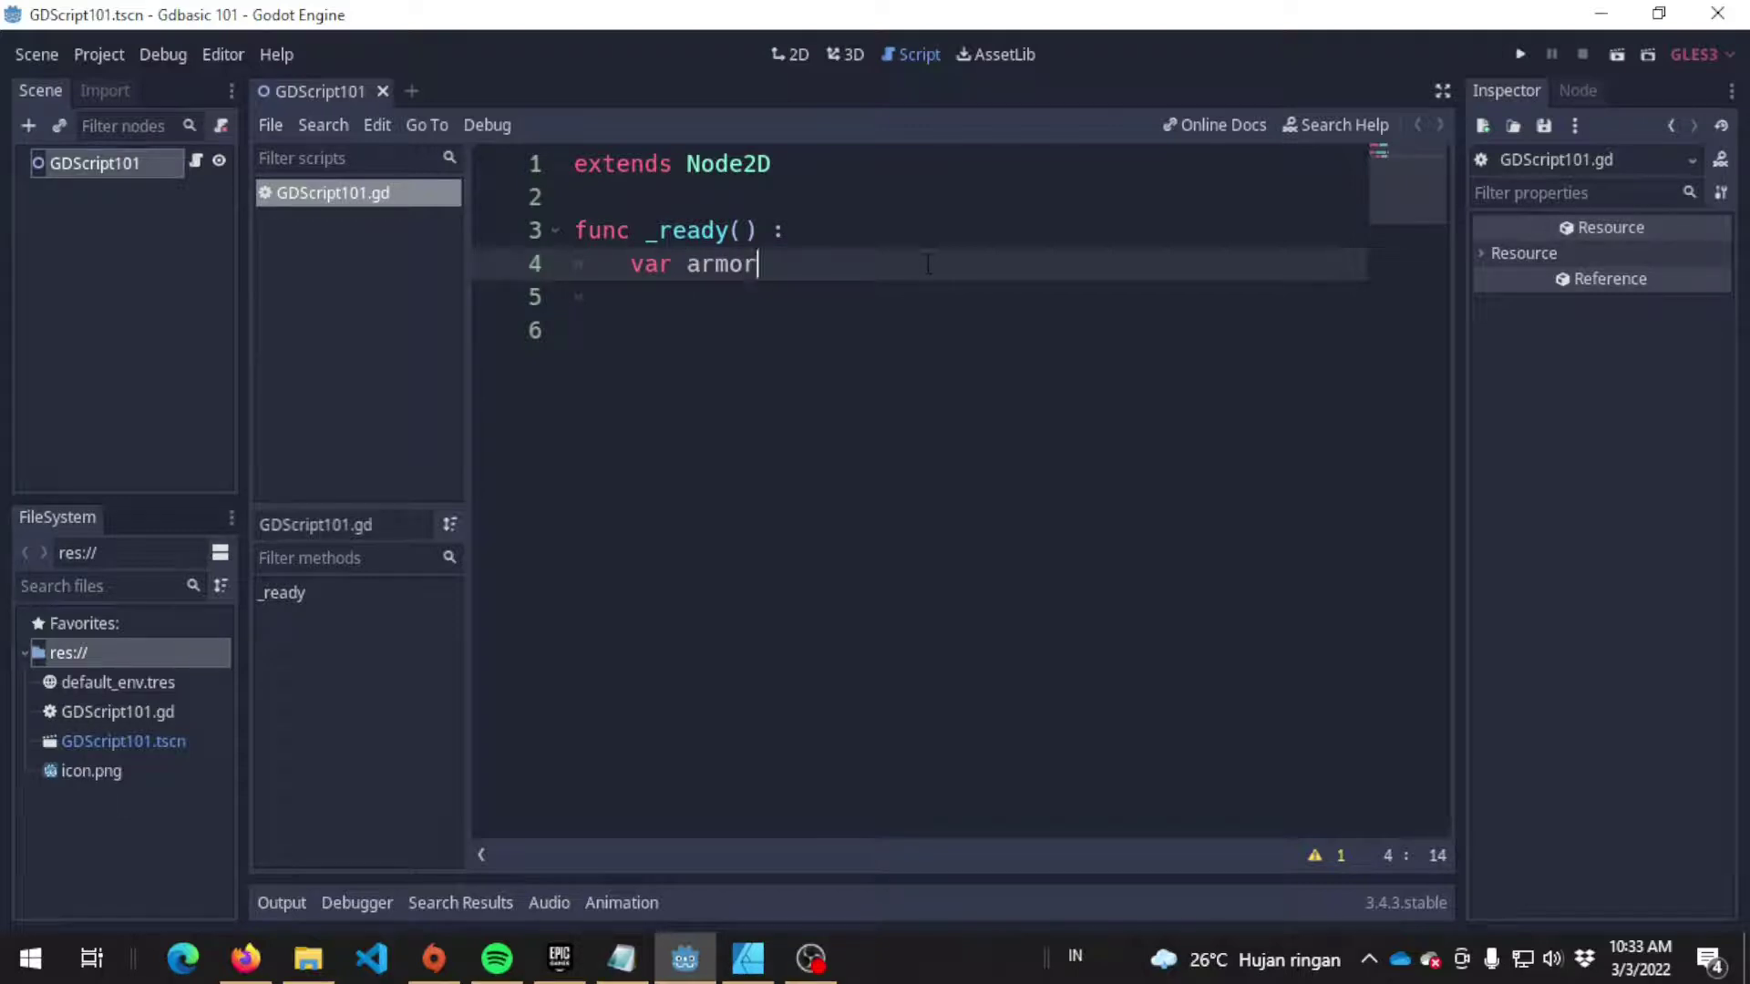
key(ctrl+shift+Left)
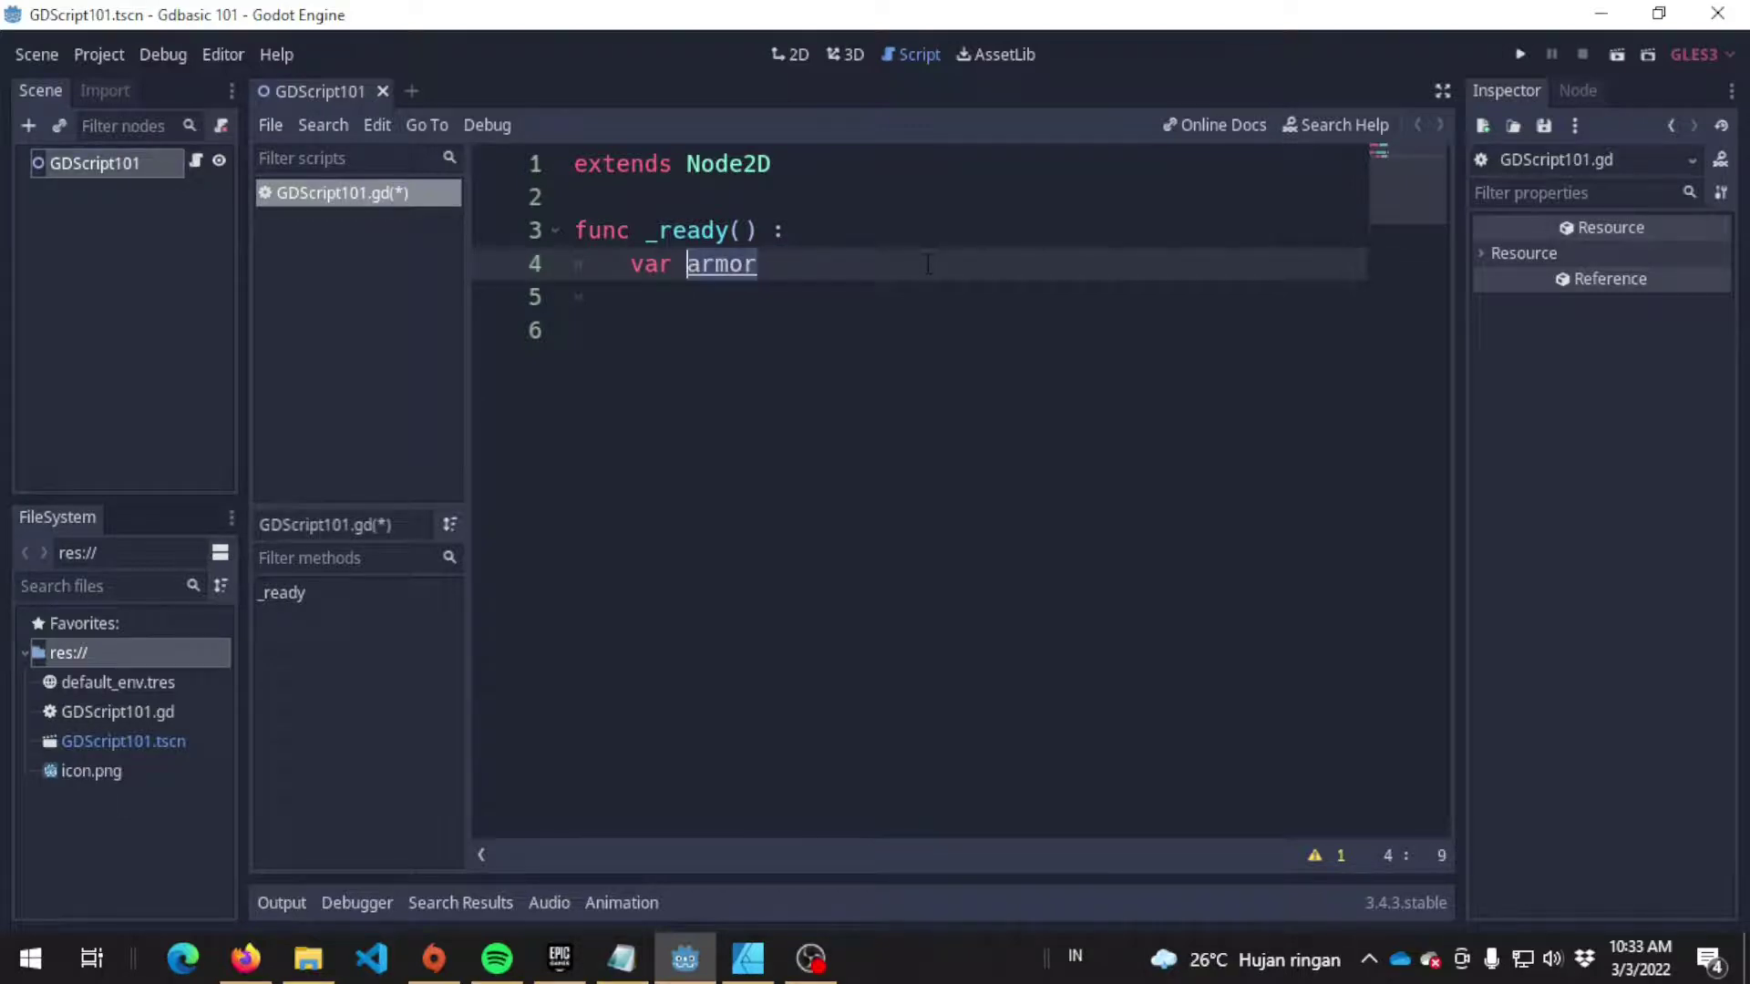
text(pertahanan)
key(ctrl+s)
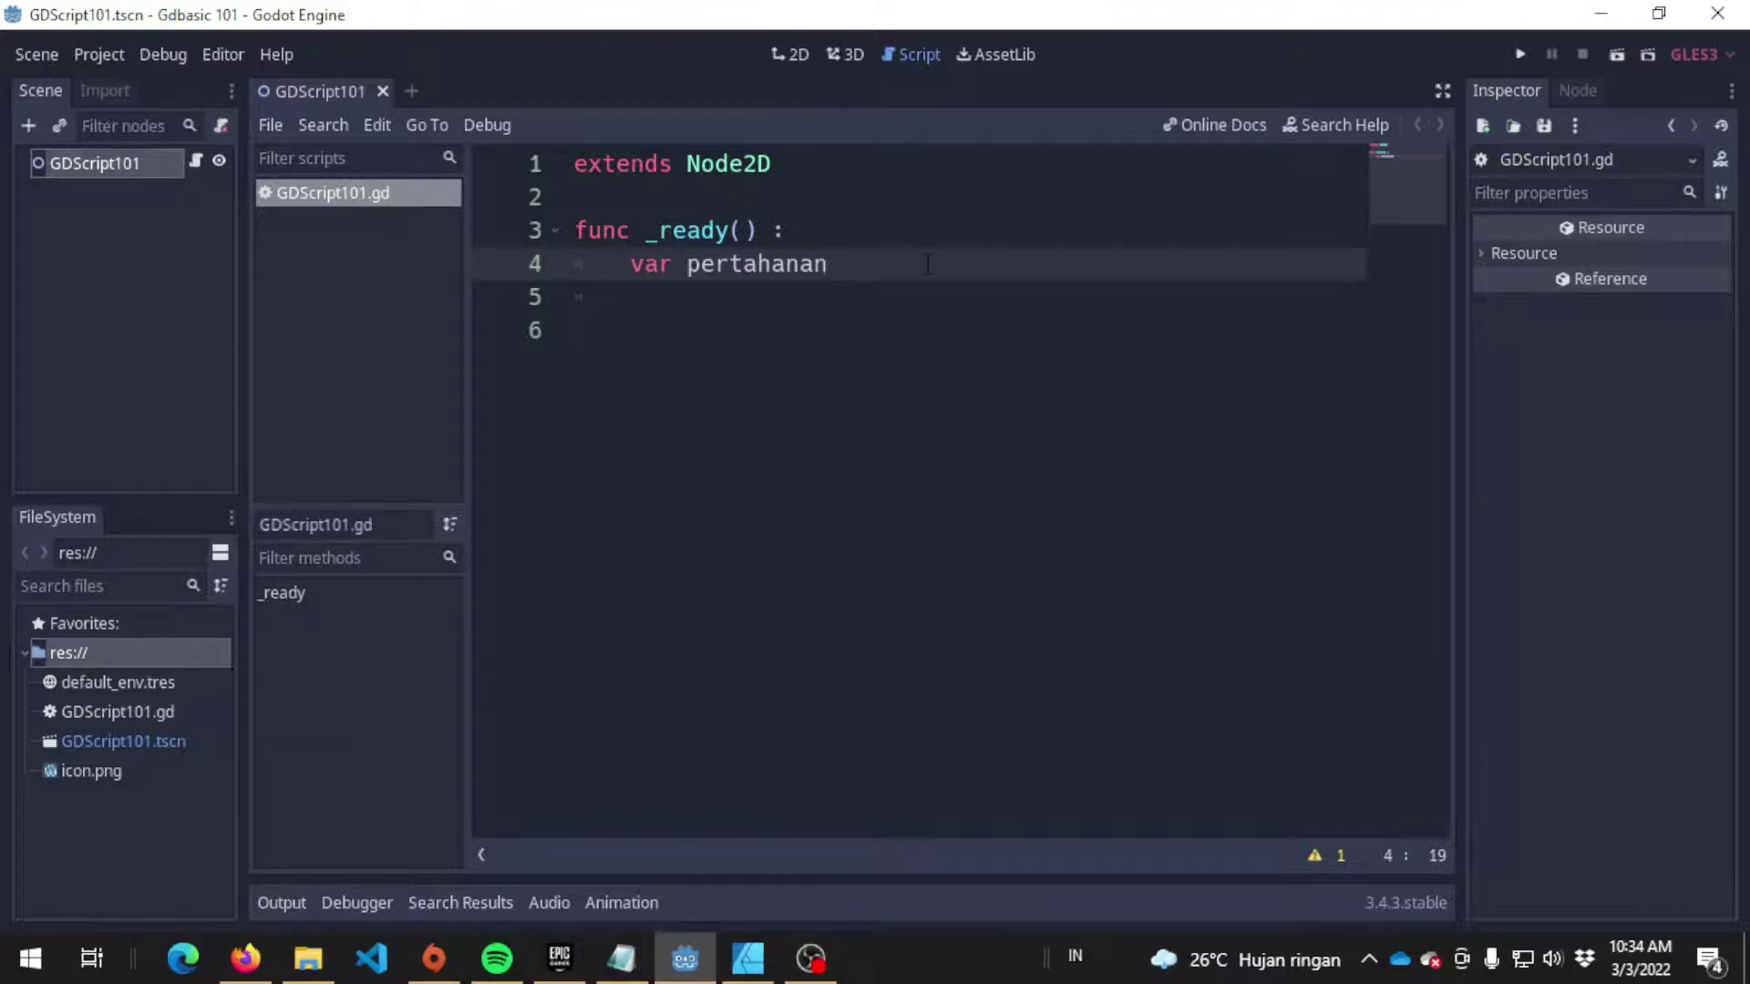
Try the names a,b, then settle on contoh_variable and save the script
key(ctrl+shift+Left)
key(BackSpace)
text(a)
text(b,c)
key(BackSpace)
key(BackSpace)
key(BackSpace)
key(BackSpace)
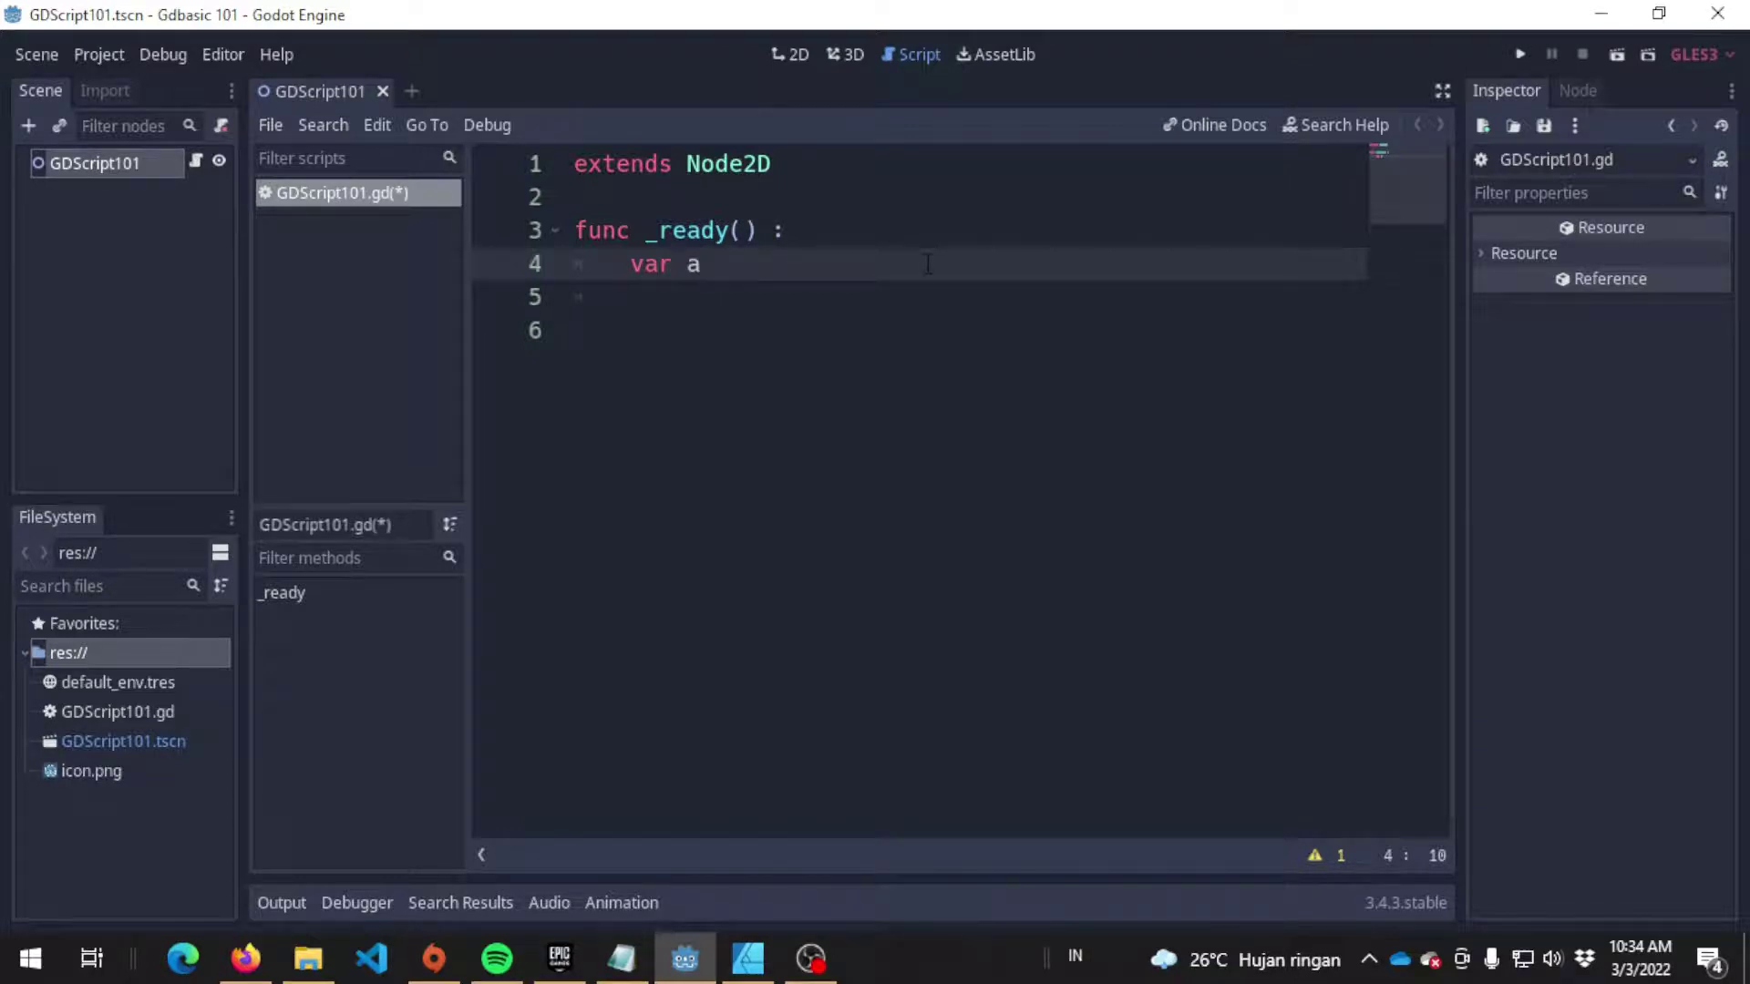
key(BackSpace)
text(contoh_variable)
key(ctrl+s)
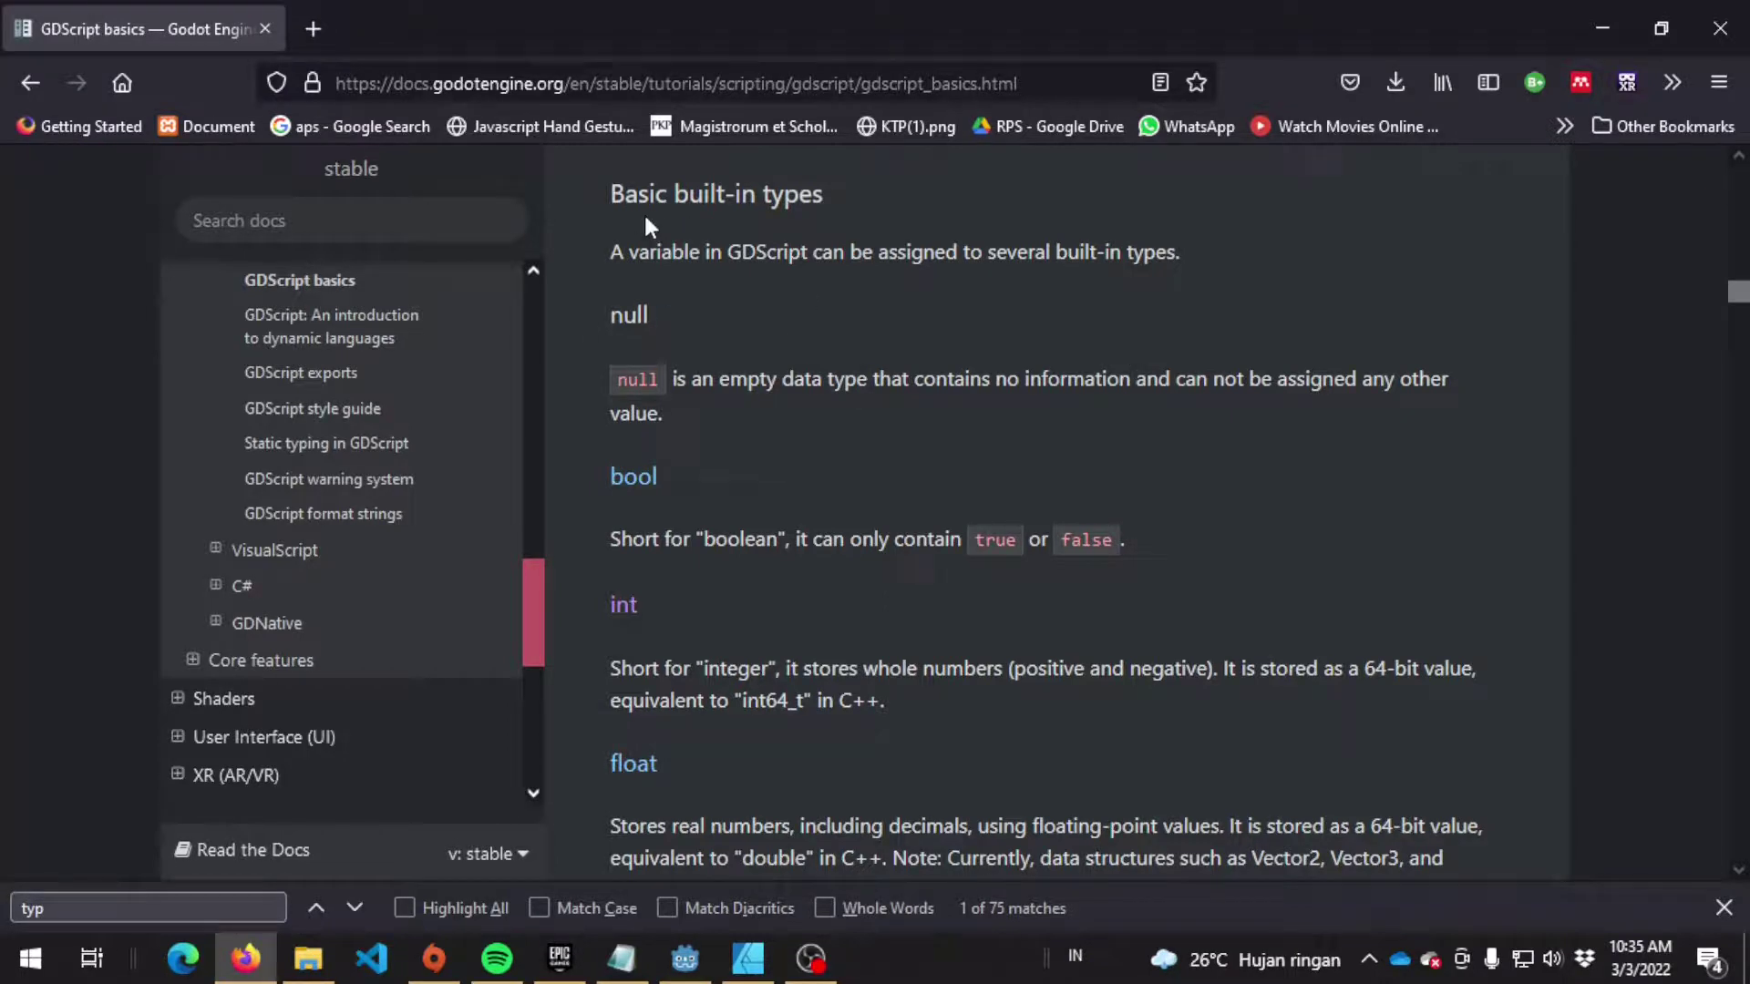
drag(608, 193, 832, 198)
click(1046, 239)
scroll(906, 387, down, 2)
scroll(824, 288, up, 3)
scroll(801, 421, down, 1)
scroll(777, 474, down, 2)
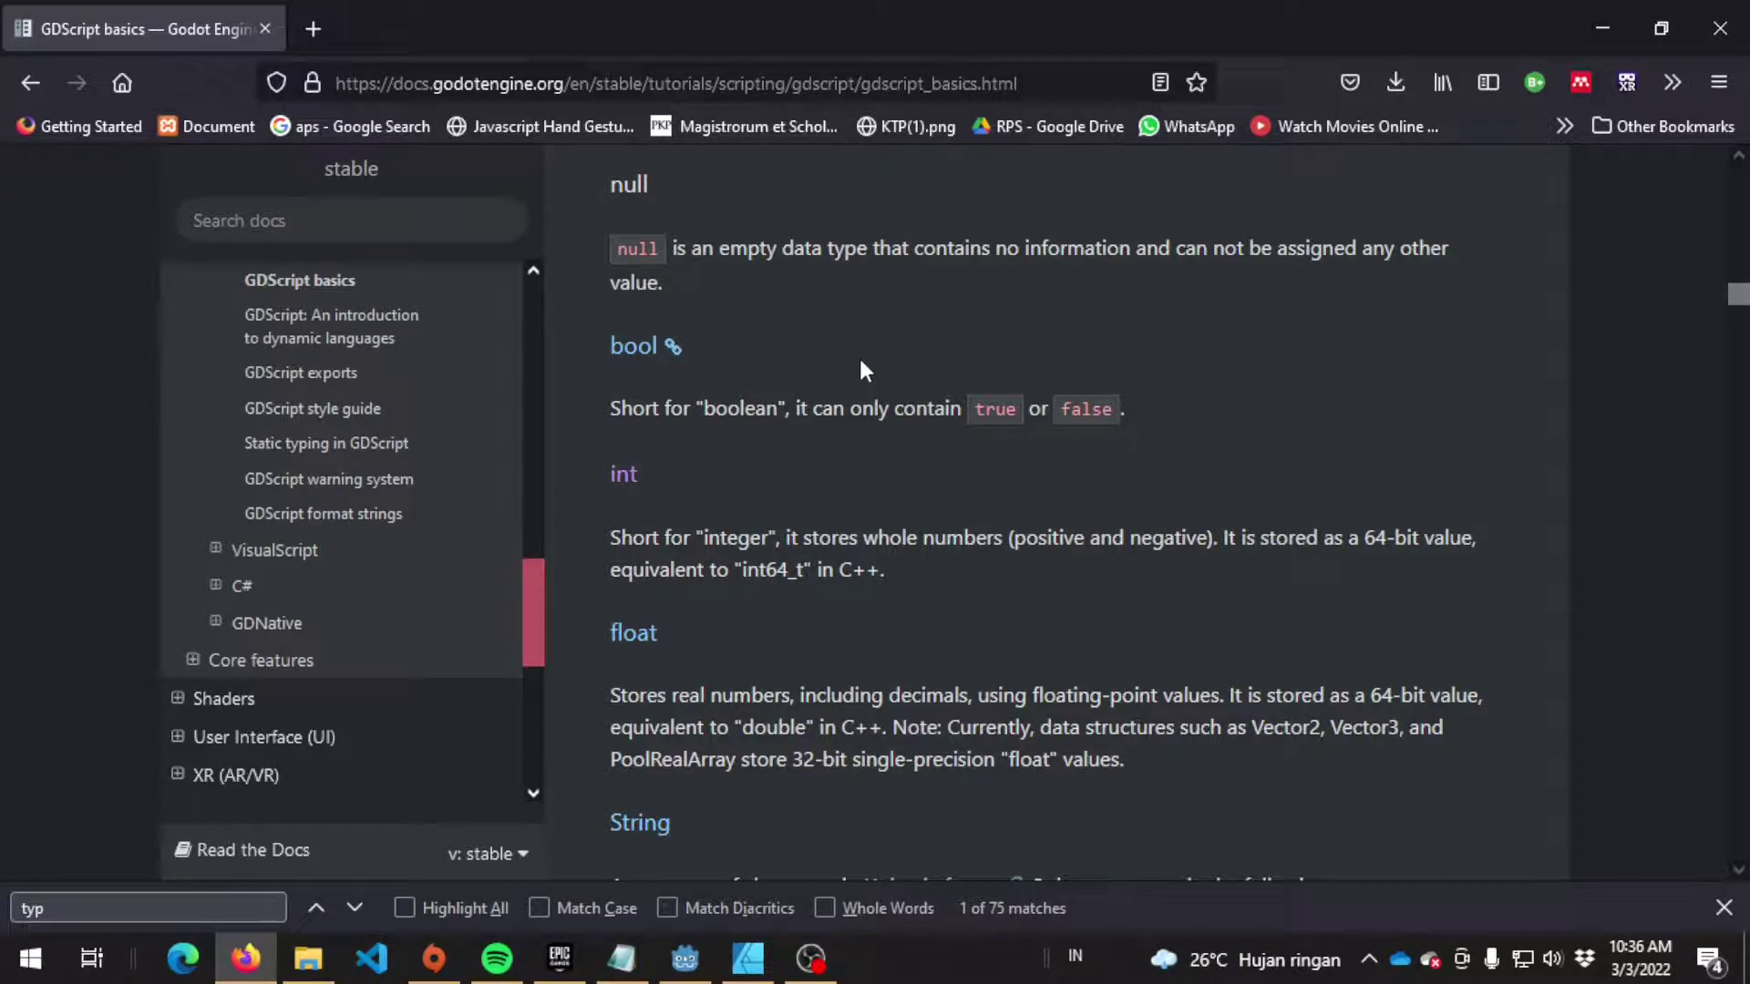
scroll(702, 387, down, 3)
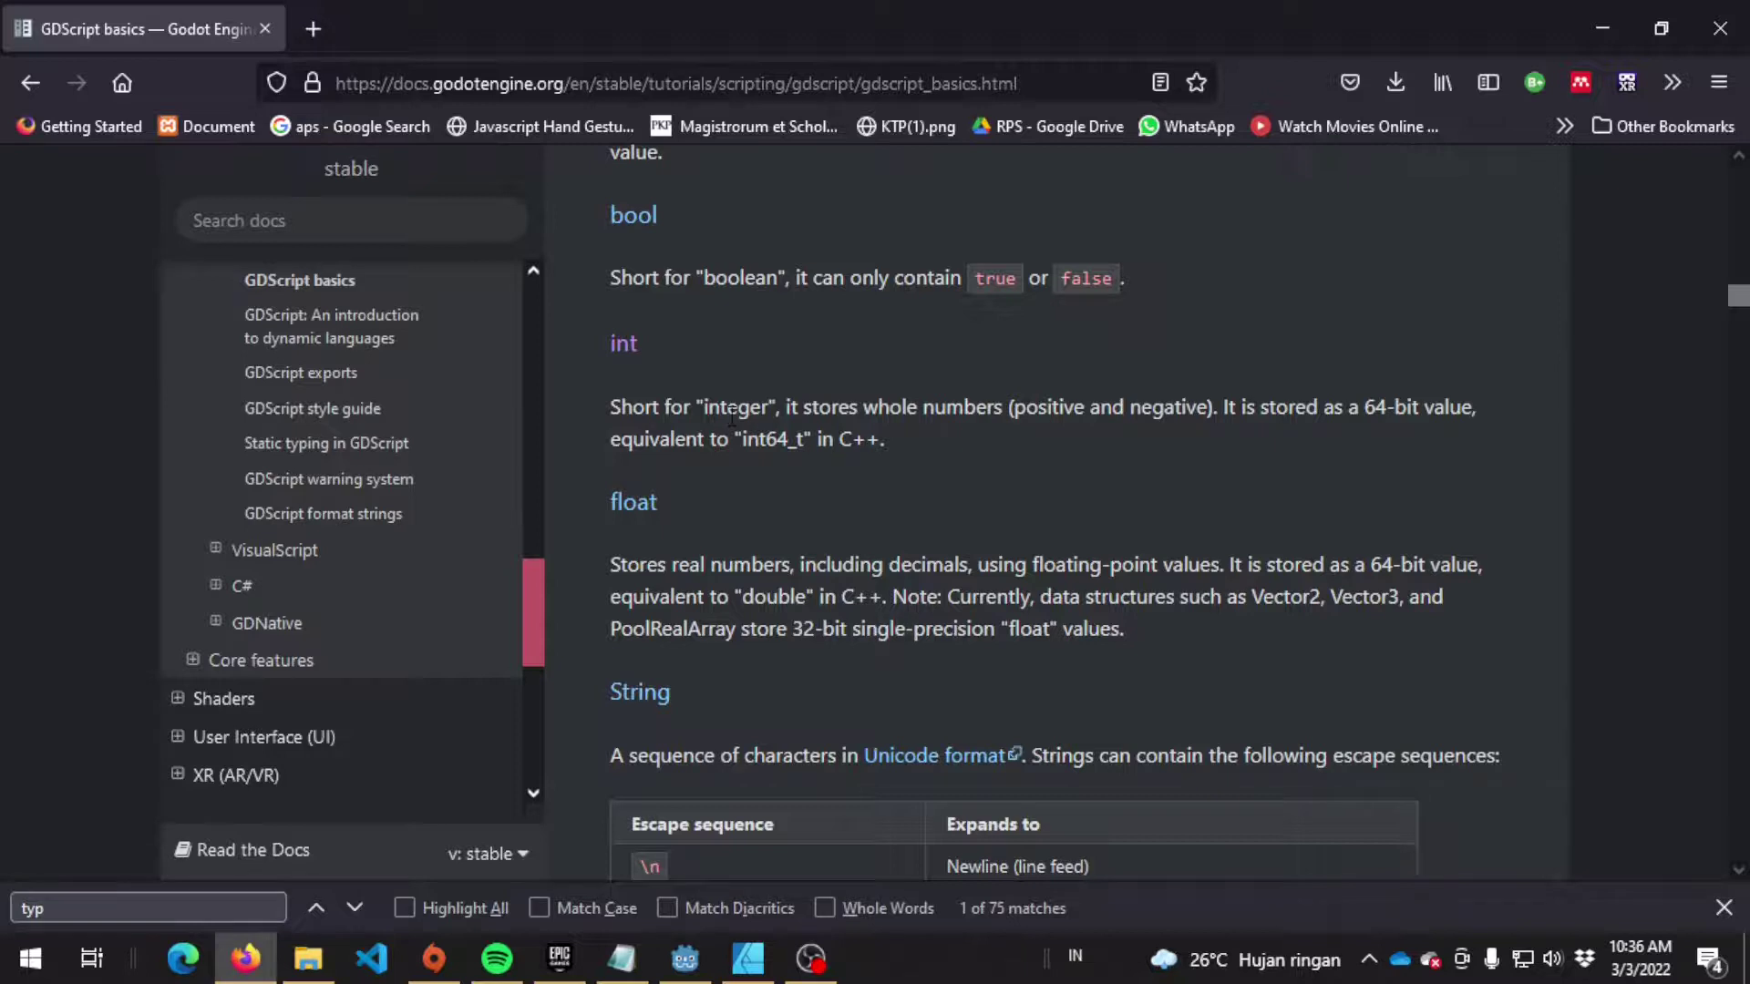
Highlight the float heading, then read down through the int, String and Vector sections
drag(716, 507, 605, 509)
click(791, 532)
scroll(792, 526, down, 2)
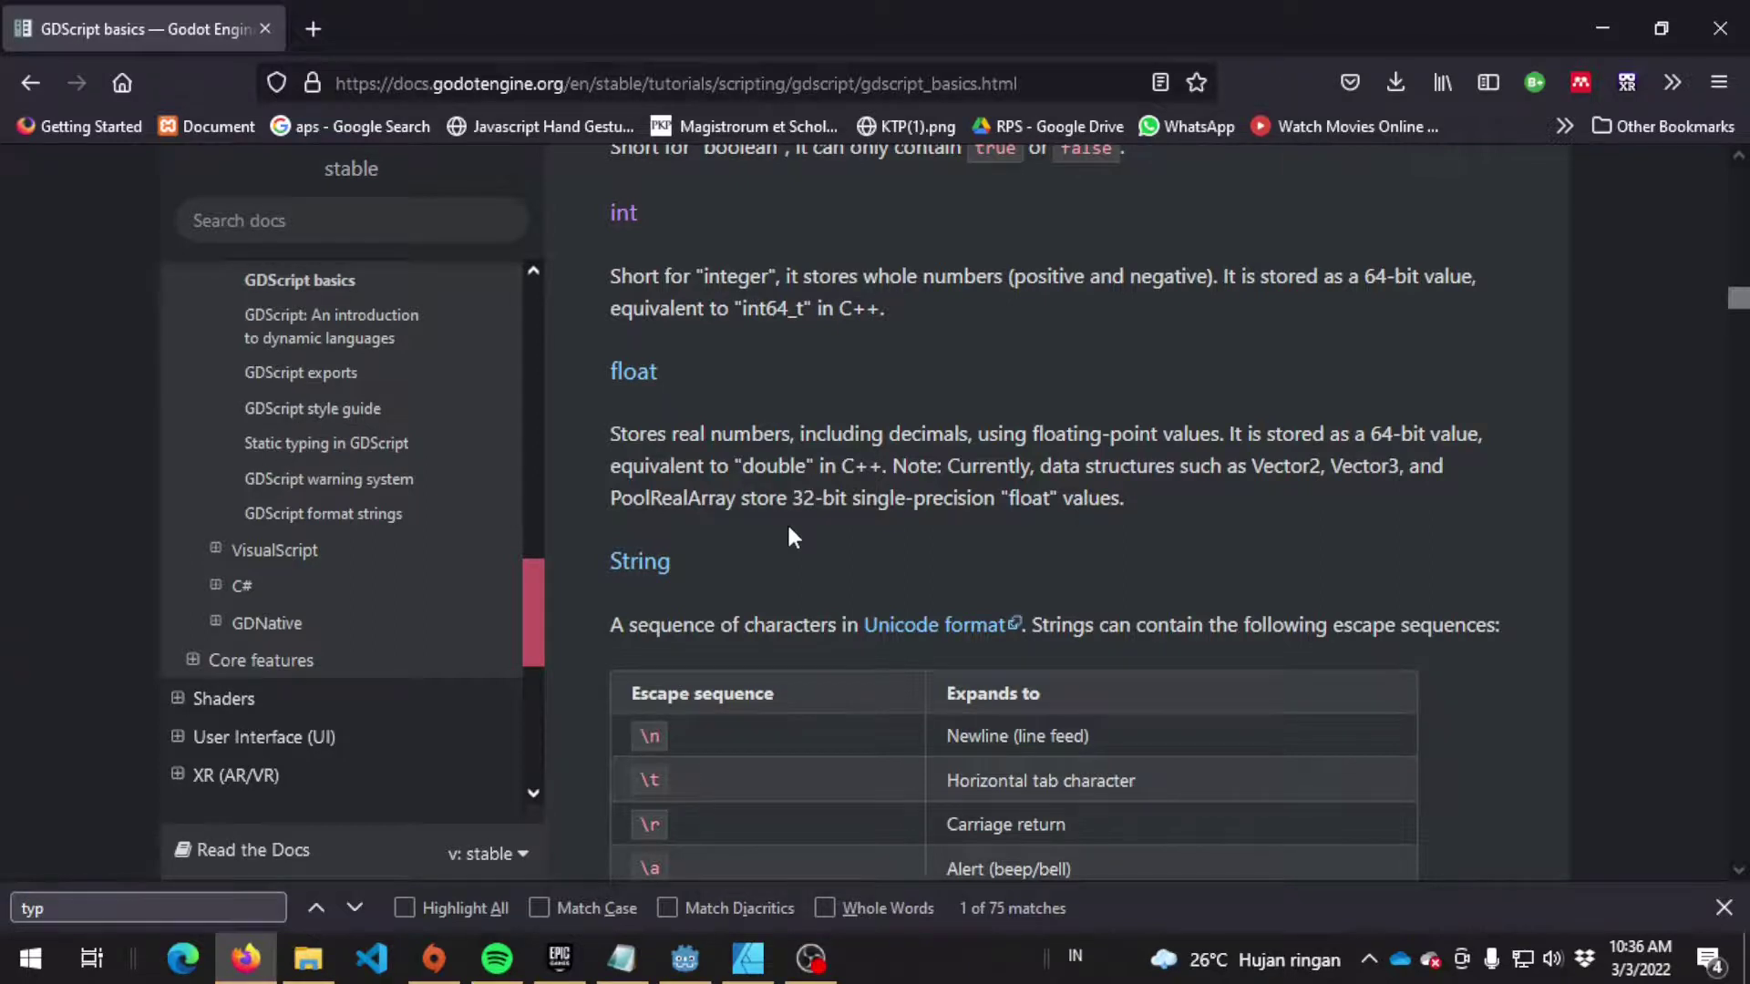
scroll(789, 536, down, 4)
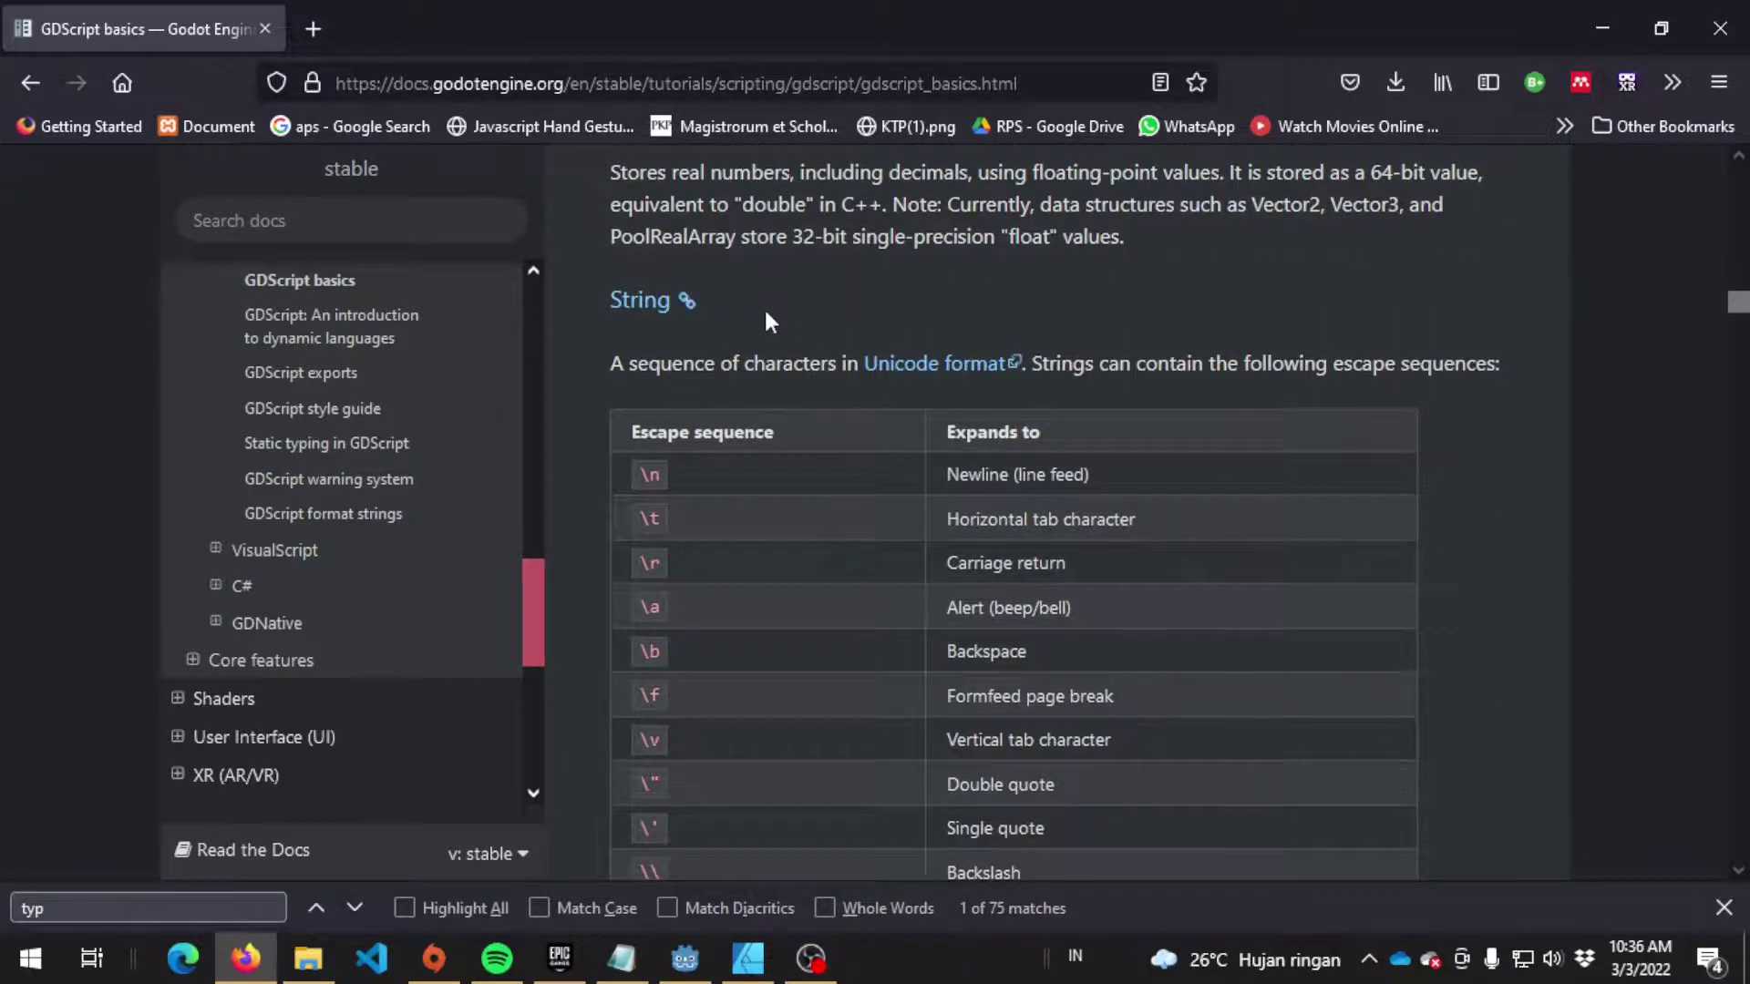
scroll(765, 337, down, 2)
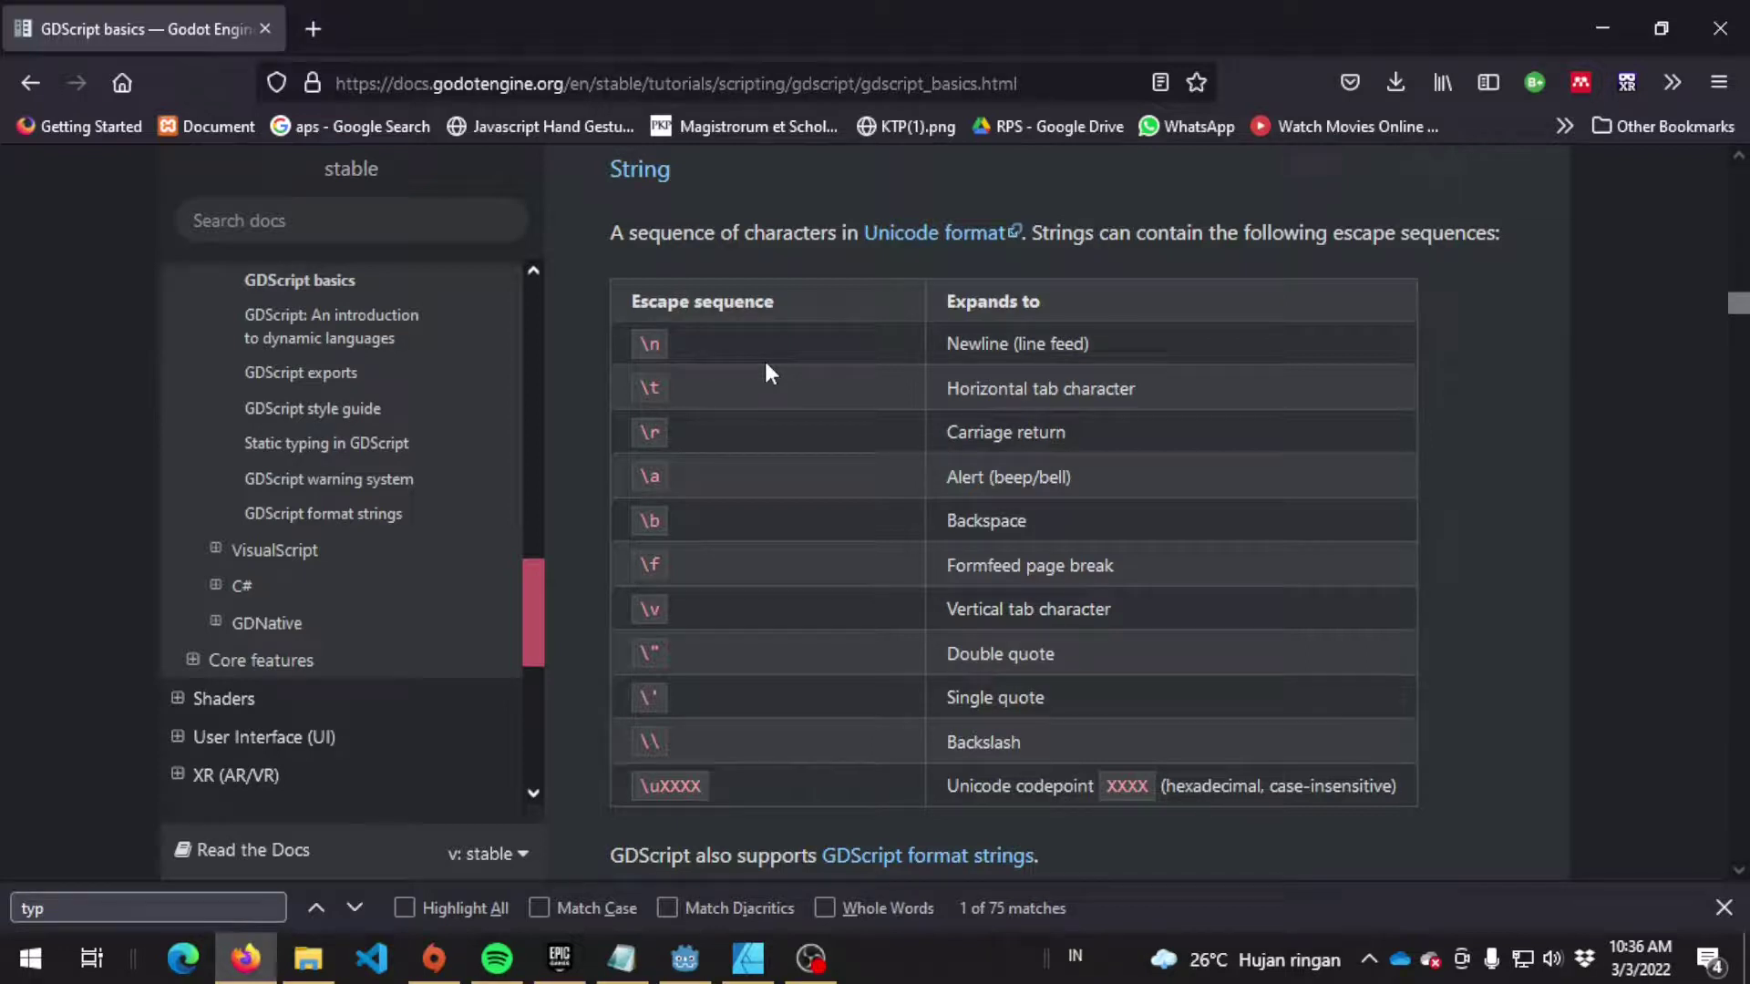
scroll(763, 357, down, 5)
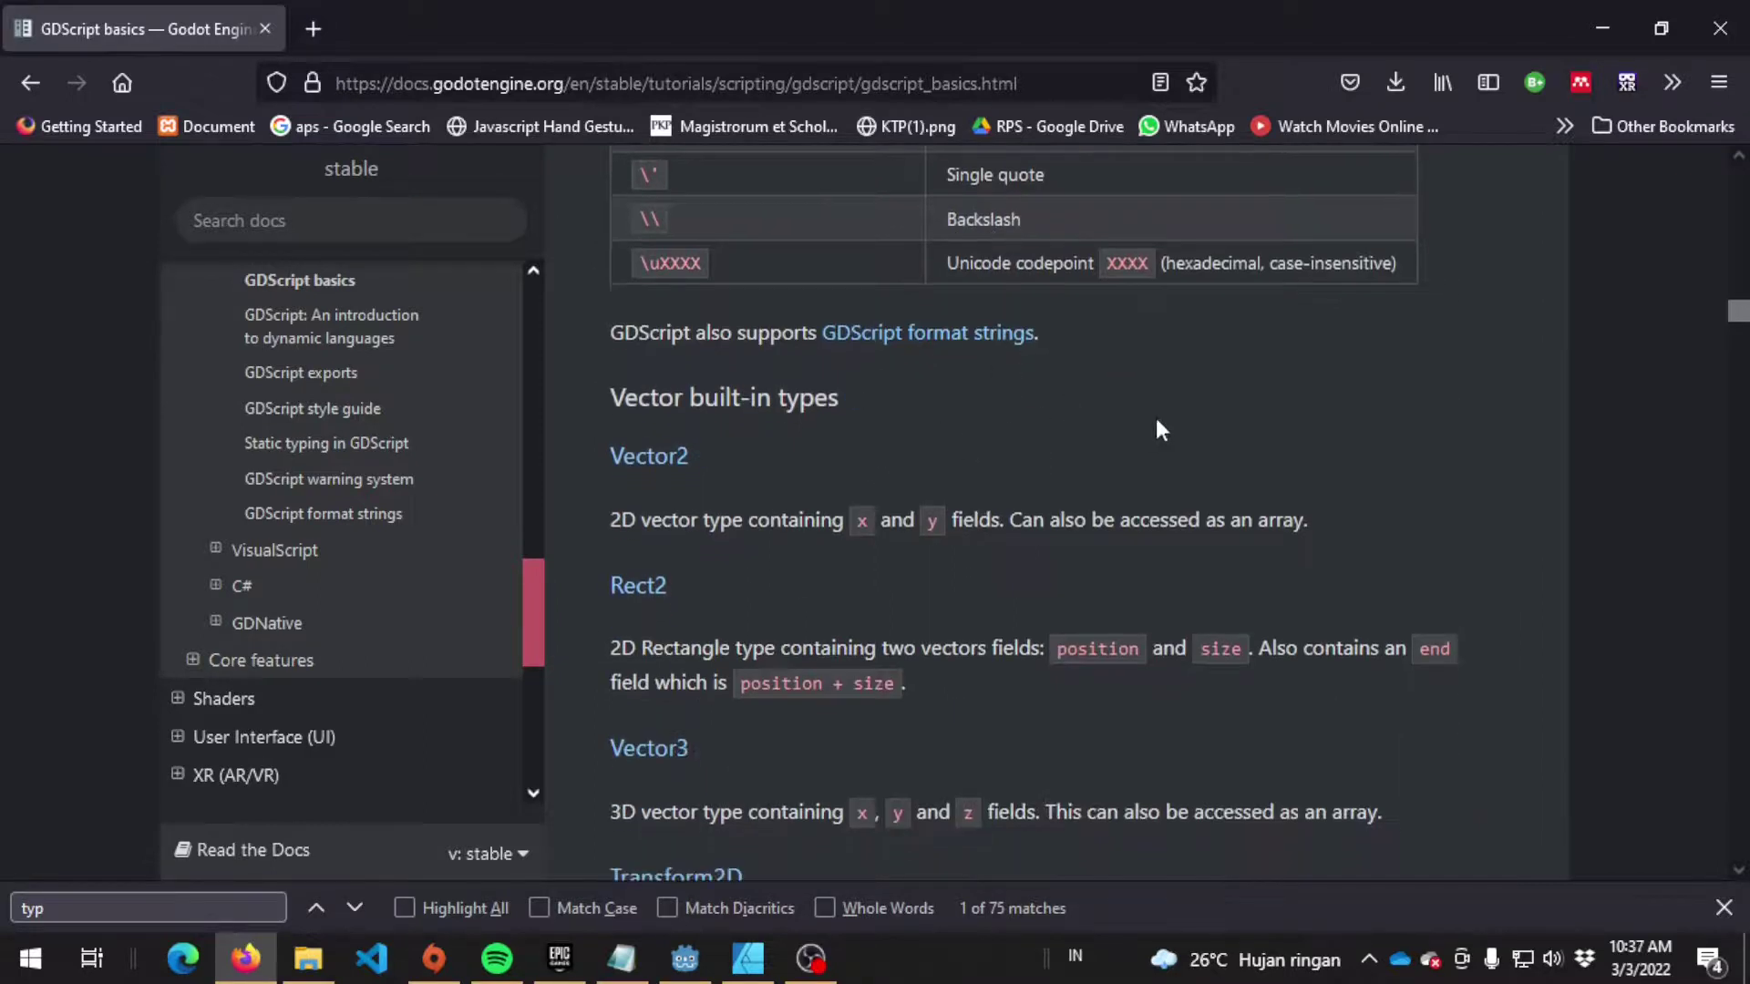
scroll(1158, 419, down, 1)
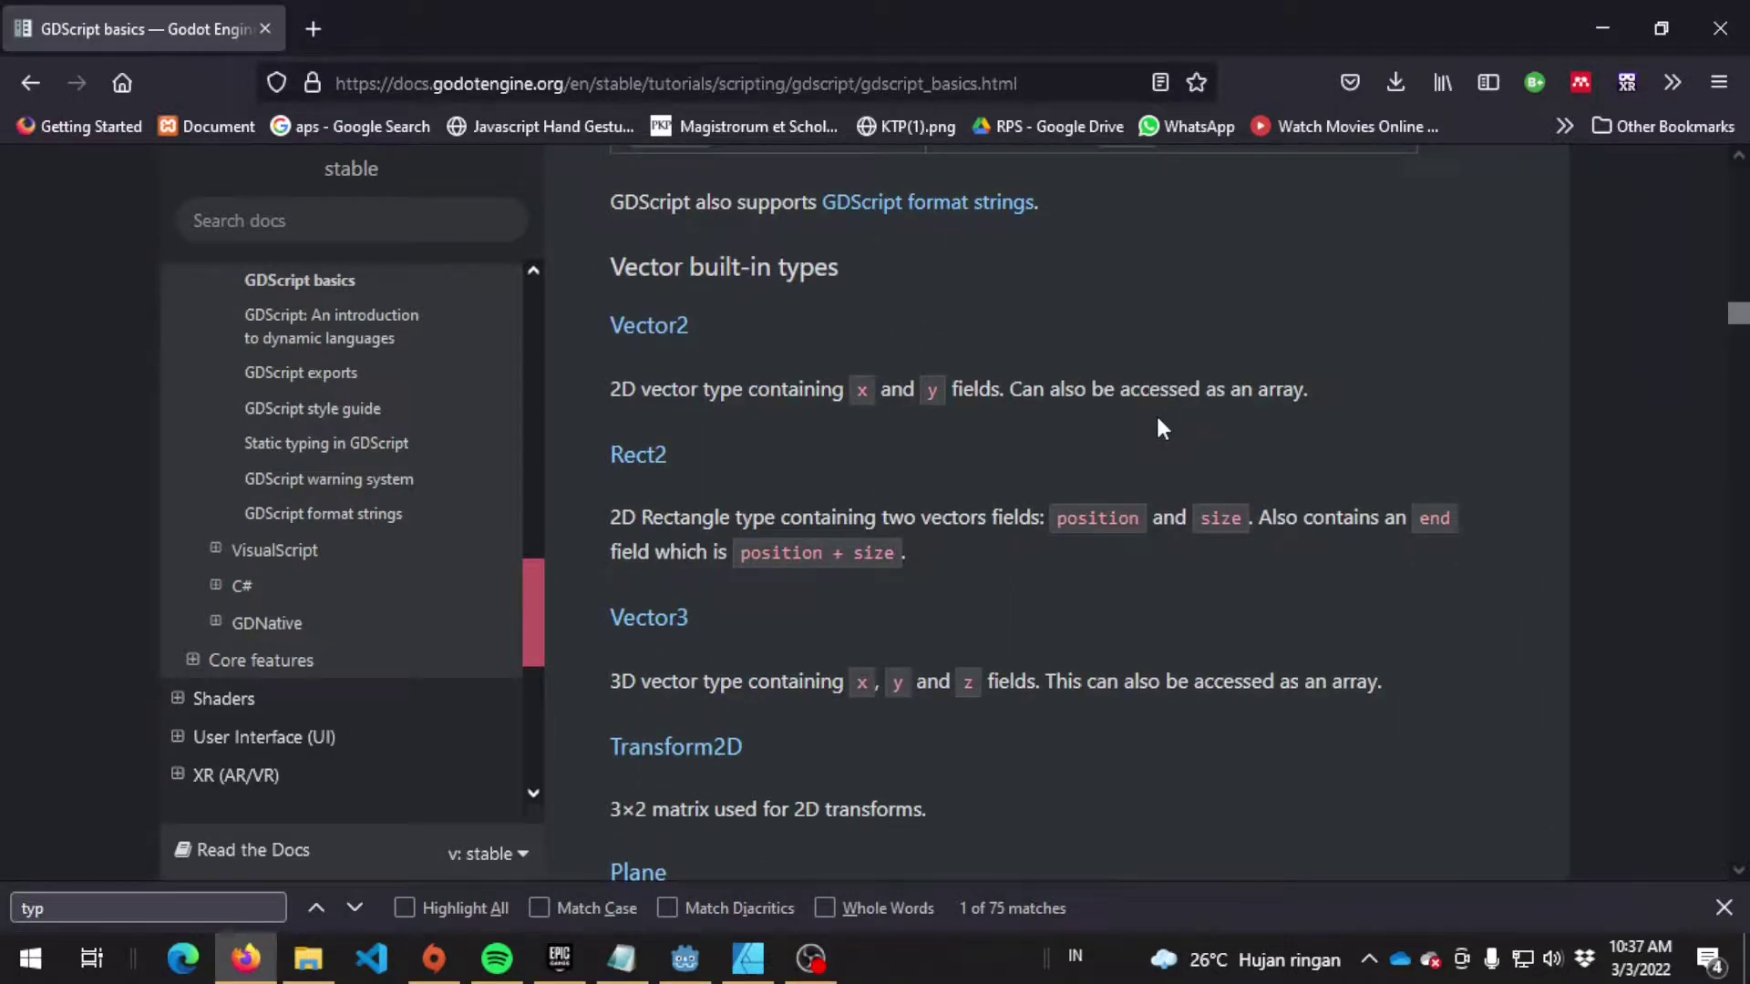
scroll(1158, 419, down, 1)
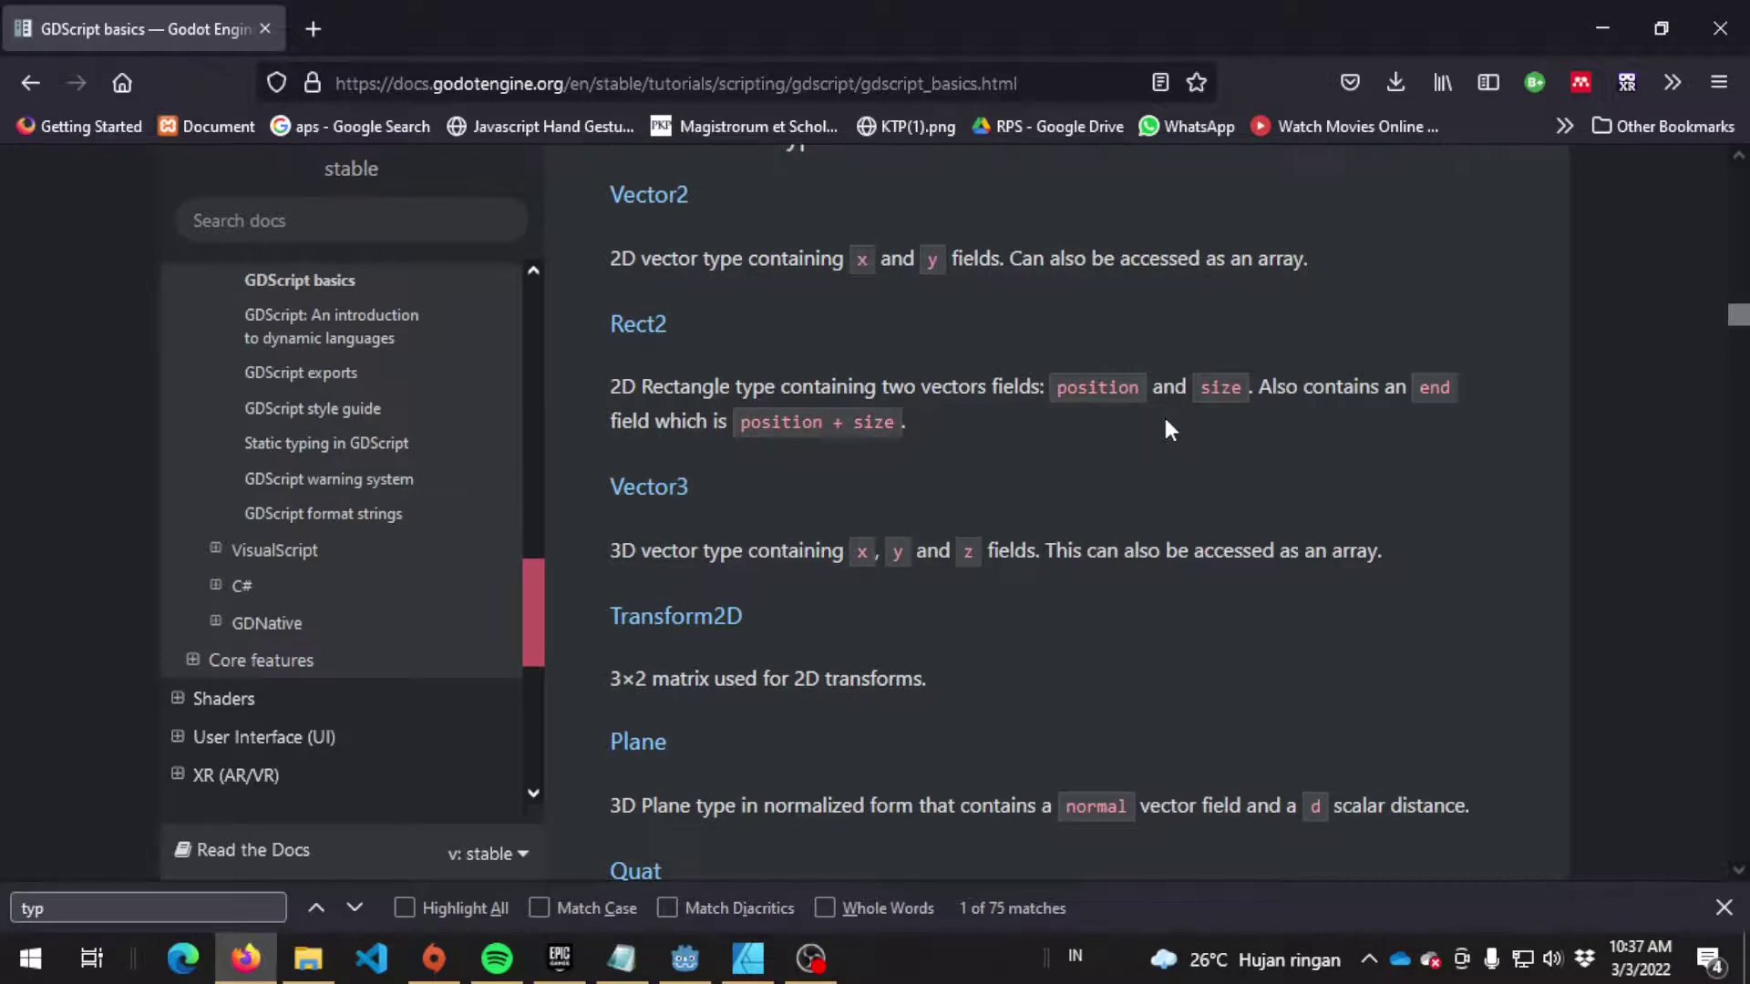
Scroll back up to review the built-in types before switching to Affinity Designer
scroll(1166, 421, up, 2)
scroll(1172, 423, up, 6)
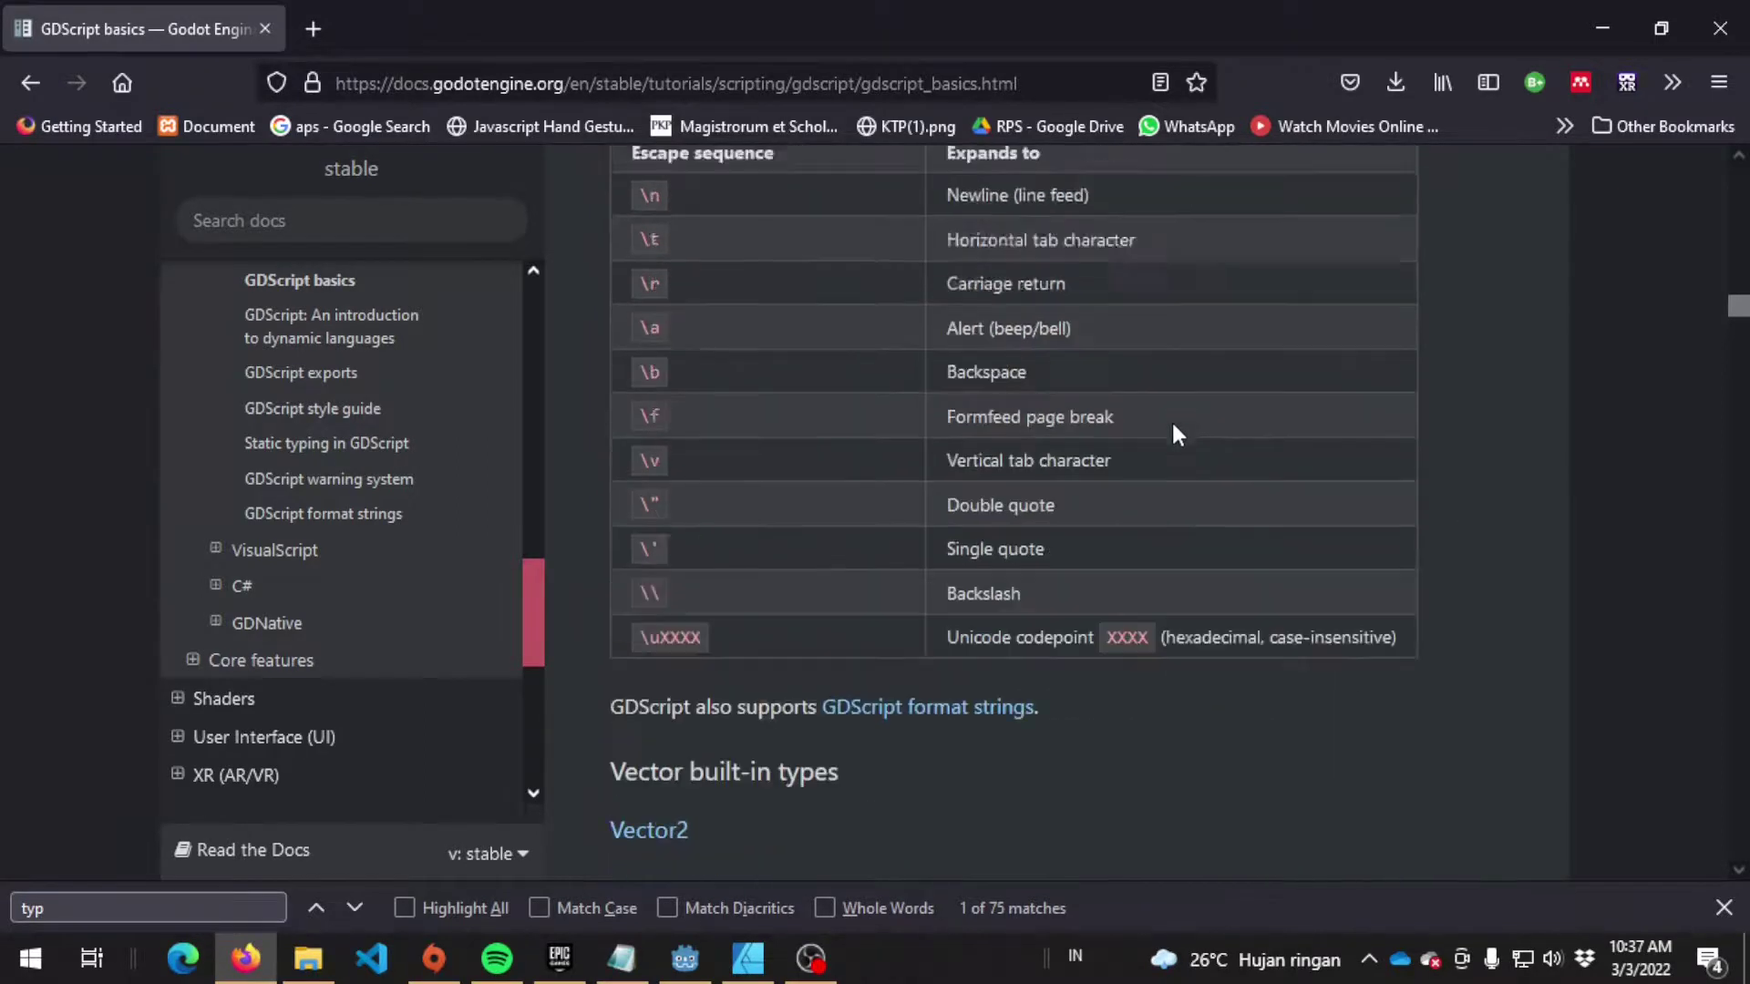
scroll(1172, 421, up, 5)
scroll(1168, 419, up, 1)
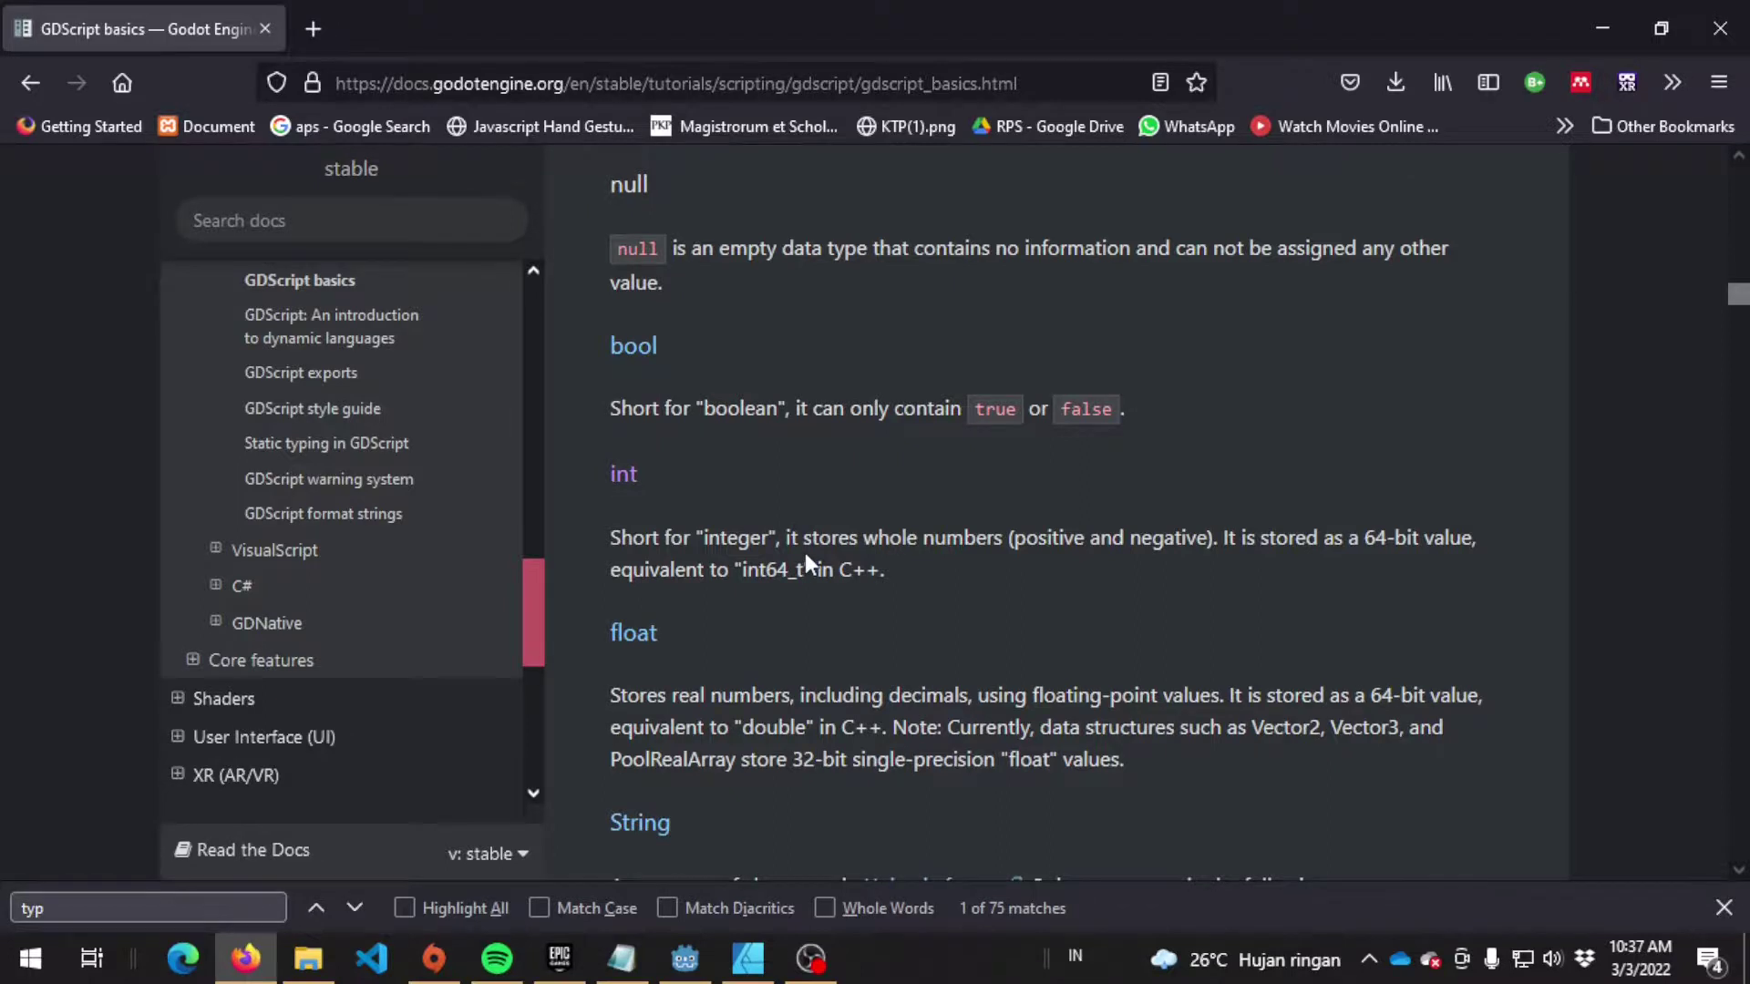
scroll(806, 554, down, 1)
key(alt+Tab)
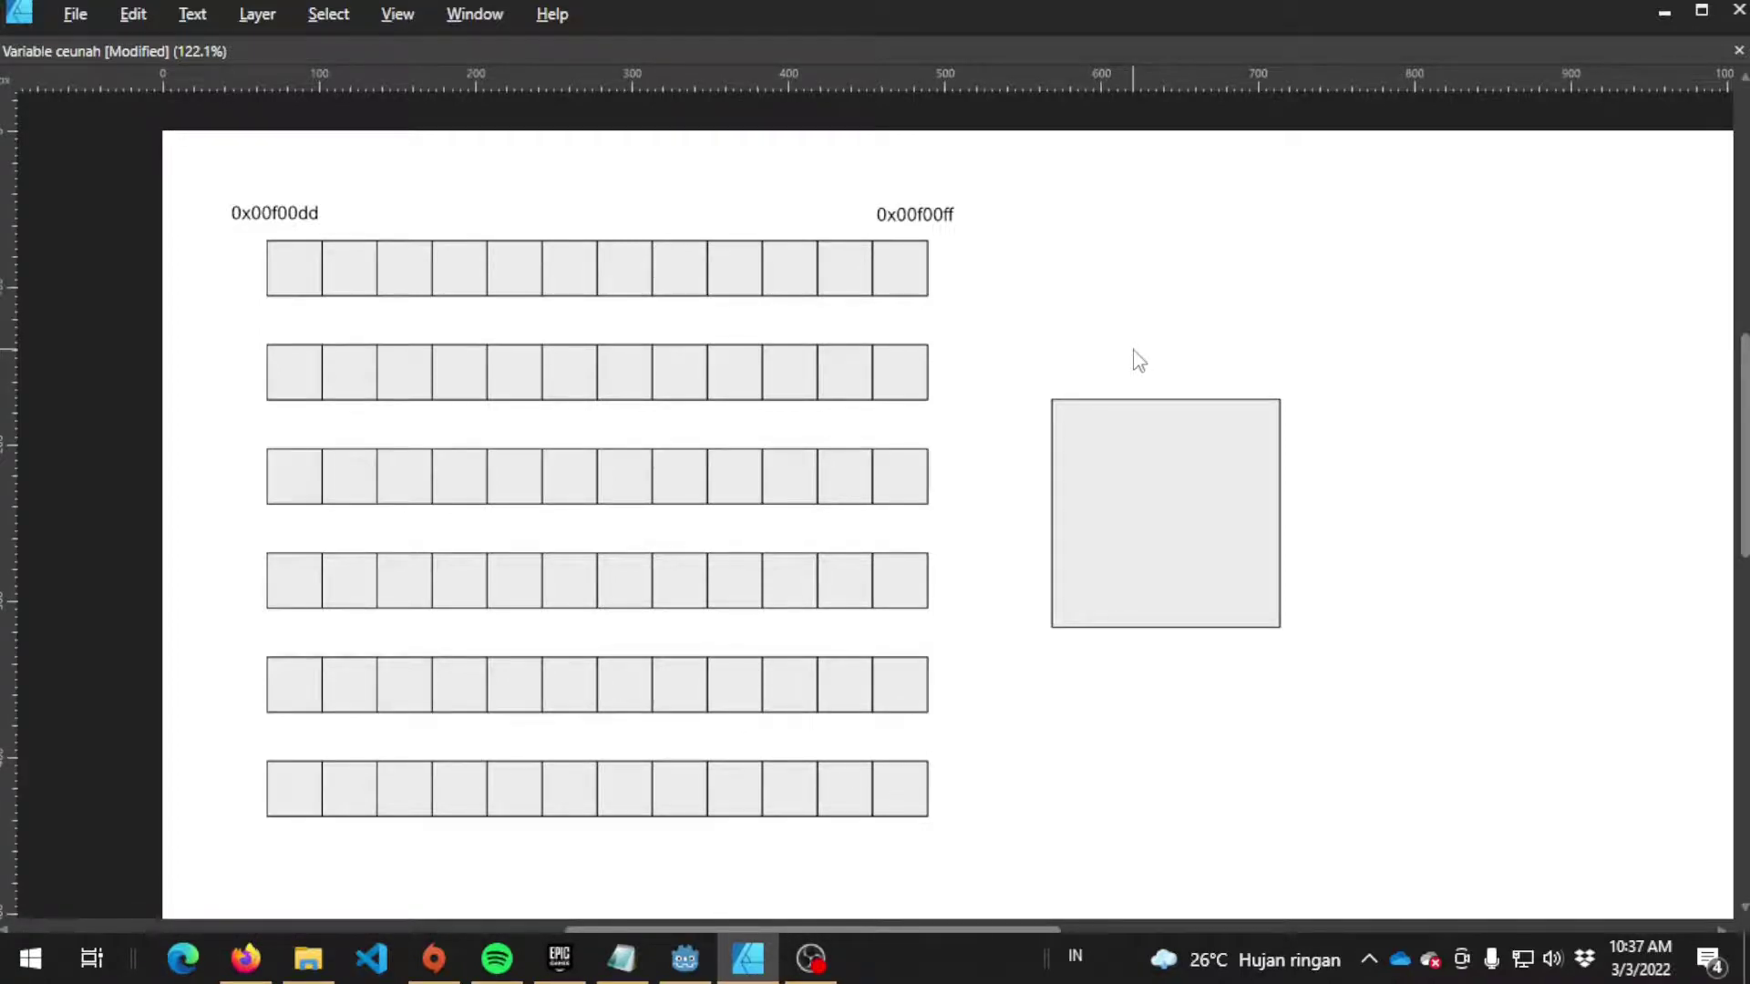
Restore the workspace and fill the first four top-row cells red
key(Tab)
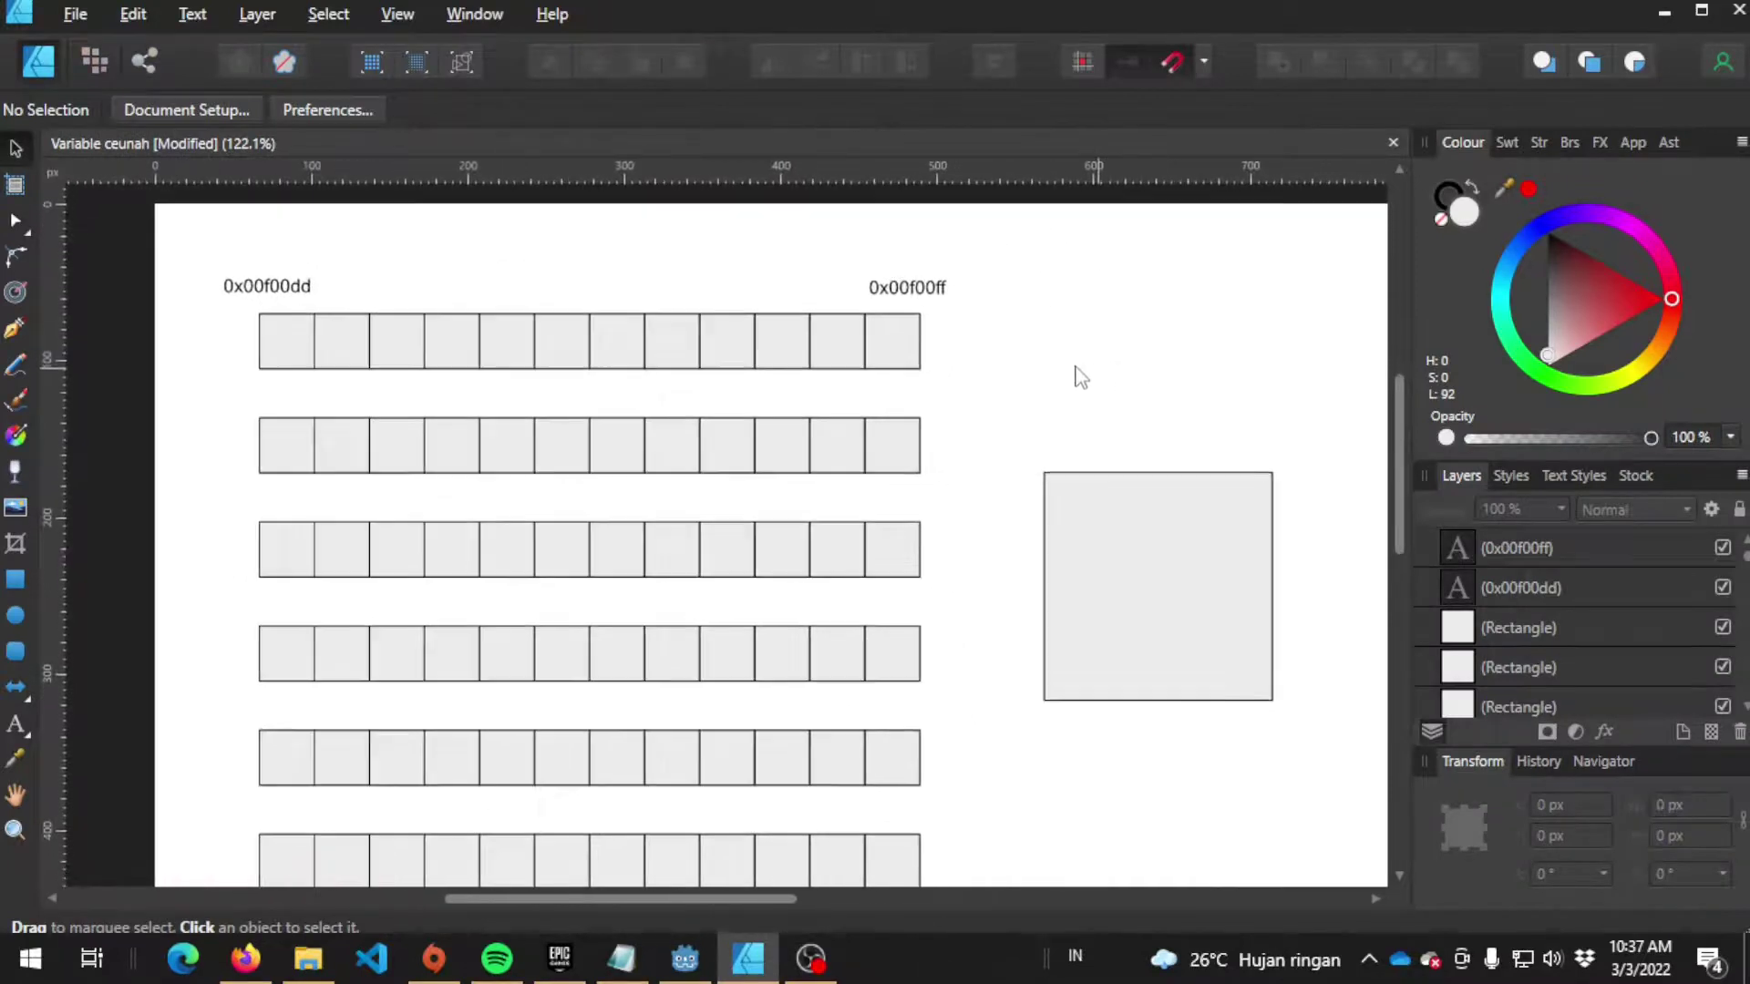
scroll(1078, 374, down, 1)
scroll(1078, 375, right, 1)
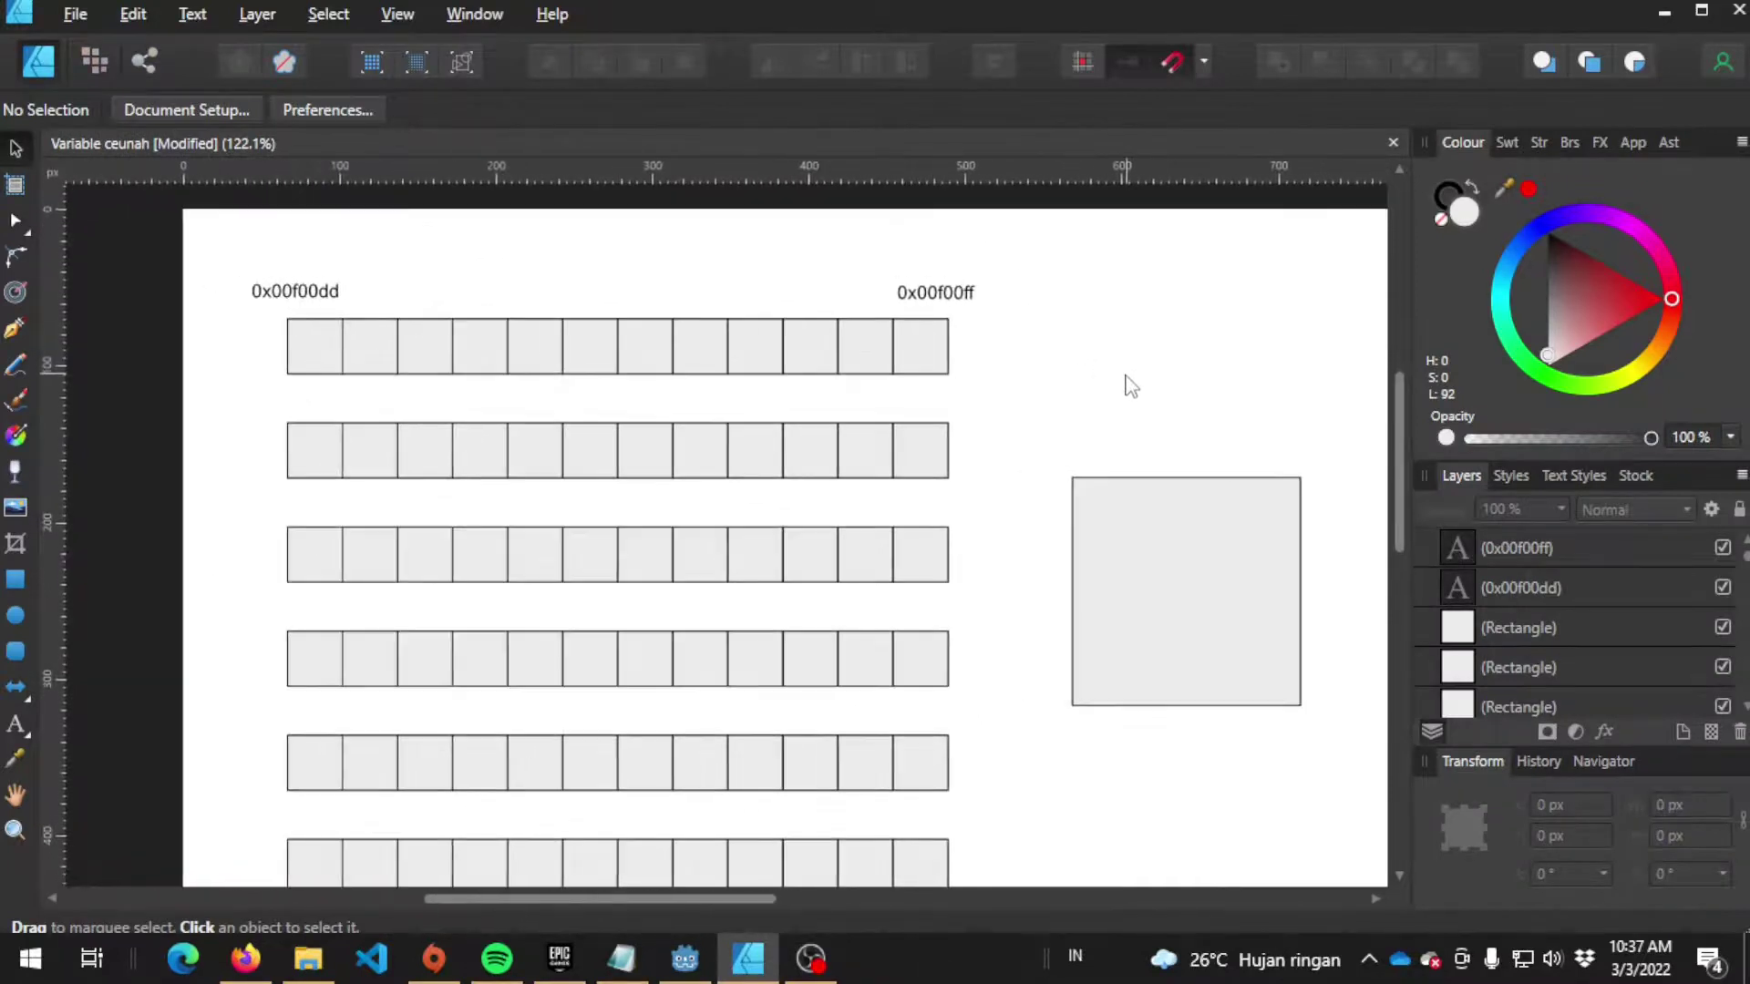
click(325, 355)
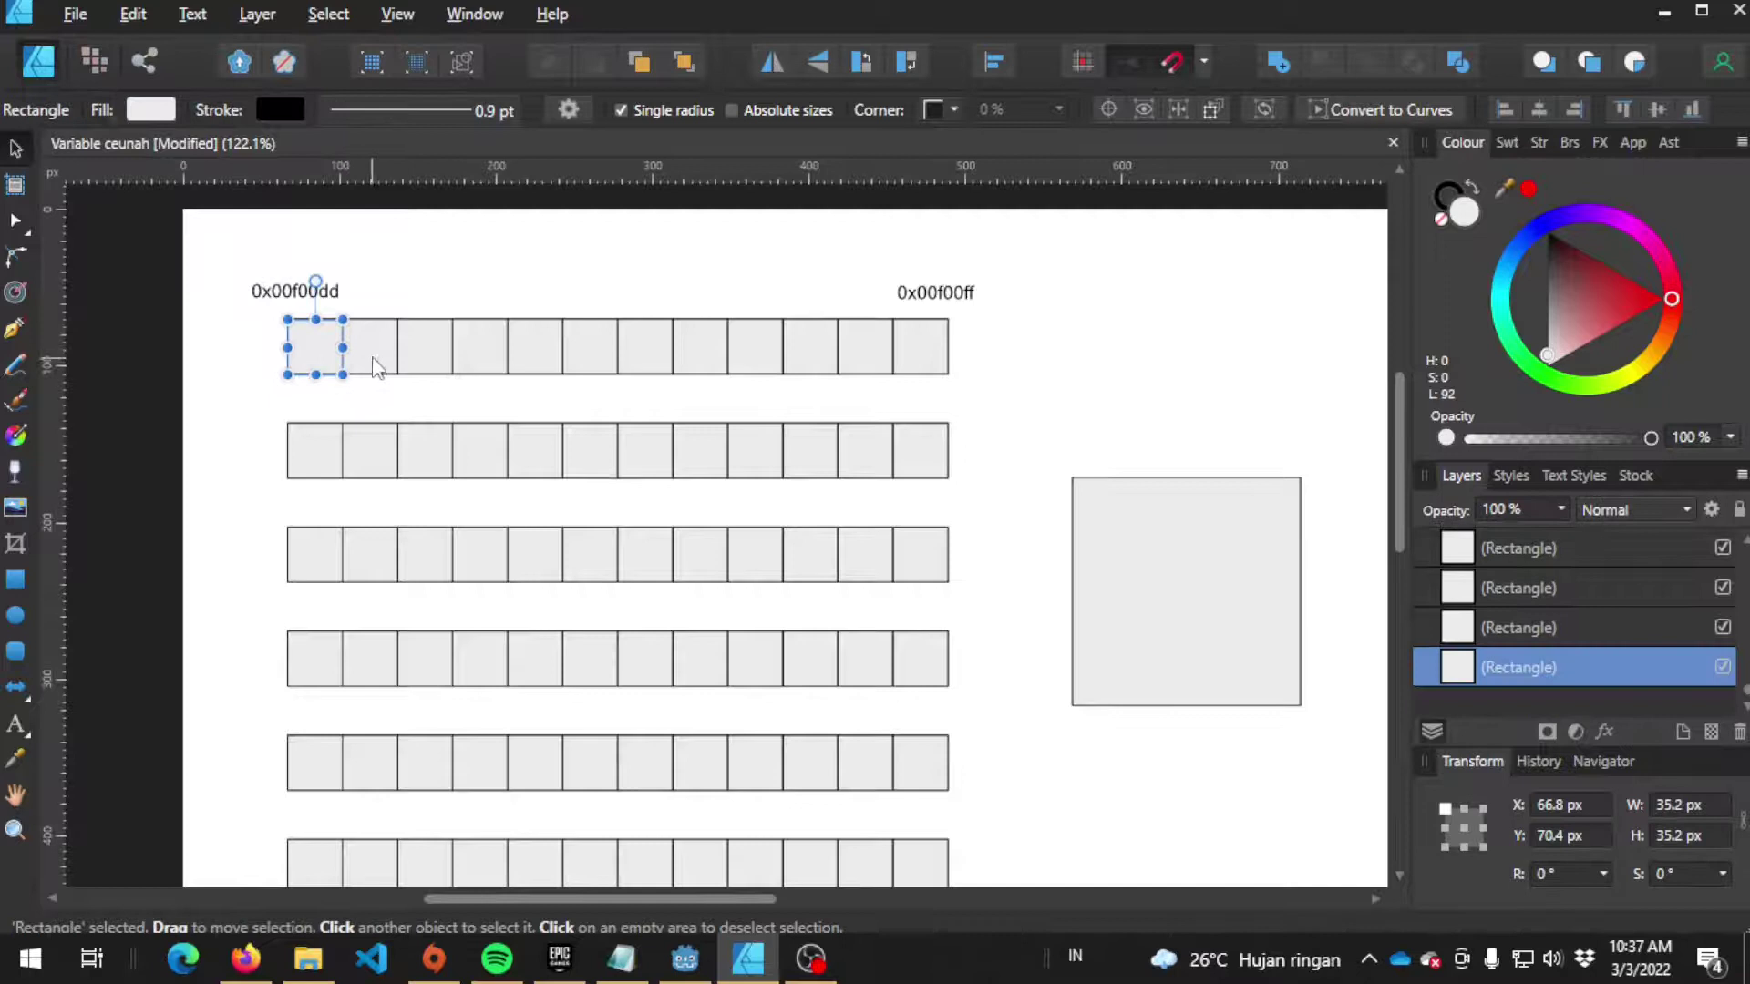
shift+click(370, 358)
shift+click(424, 358)
shift+click(481, 357)
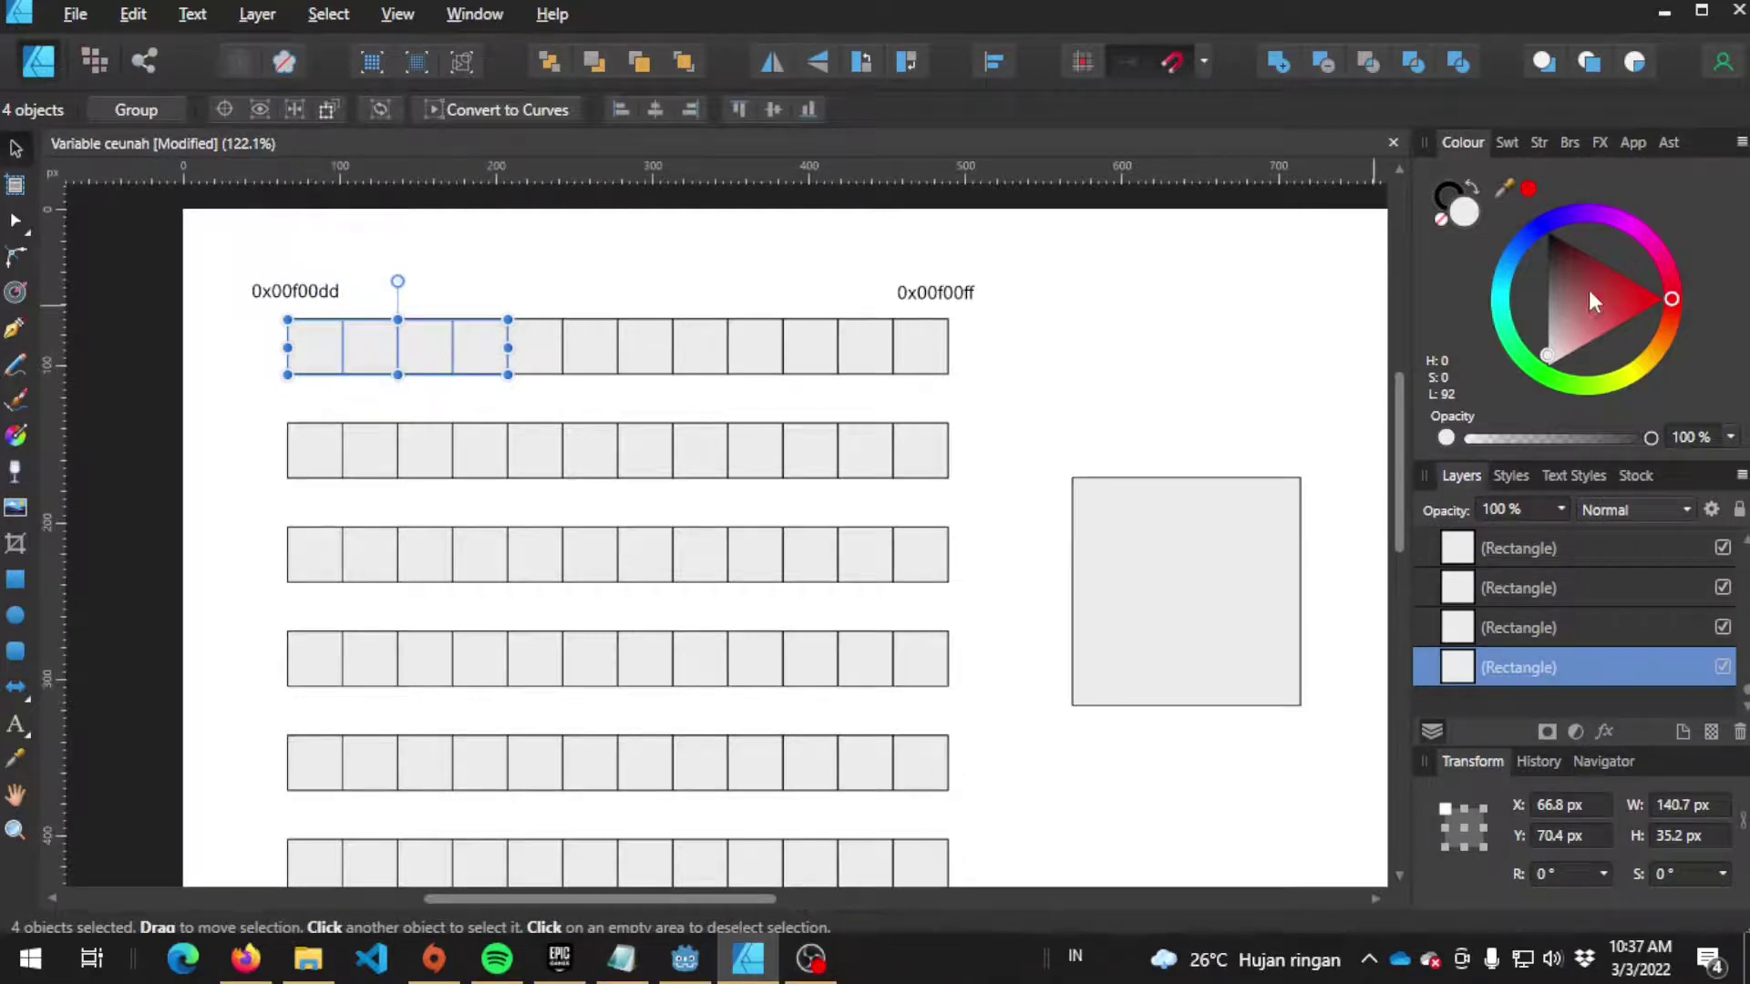
click(1630, 288)
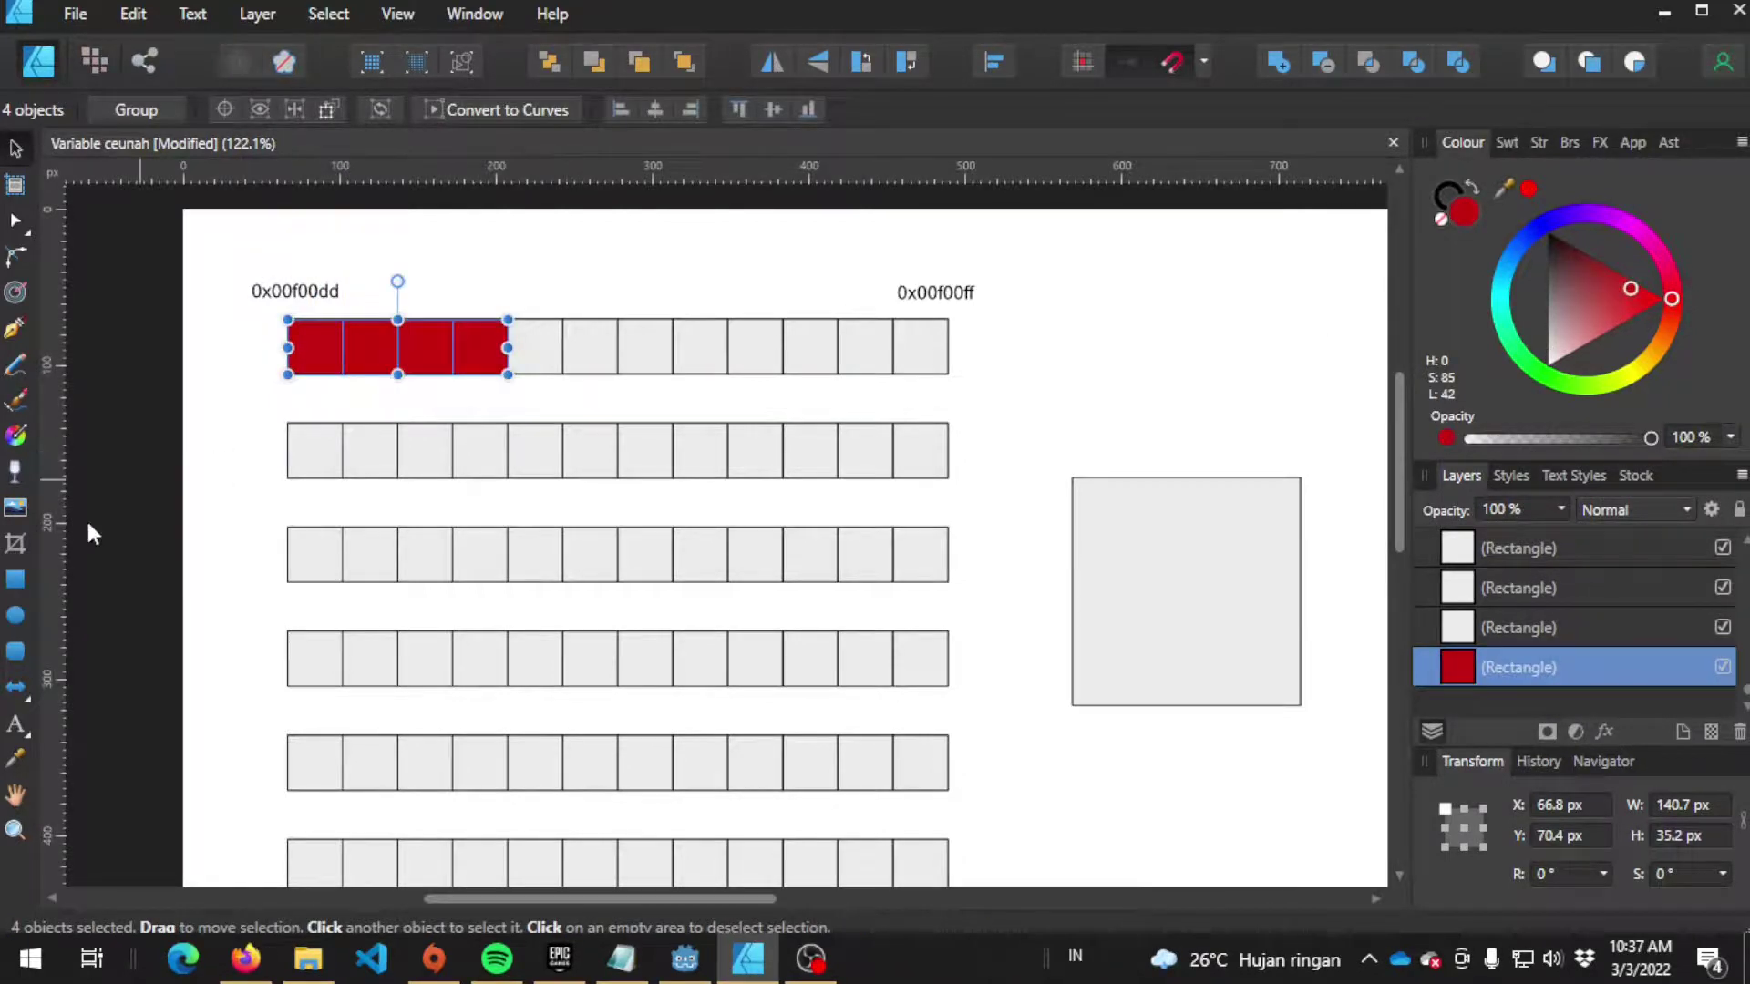
Add an artistic text label 'contoh_variable' and move it onto the red cells
click(16, 723)
click(571, 292)
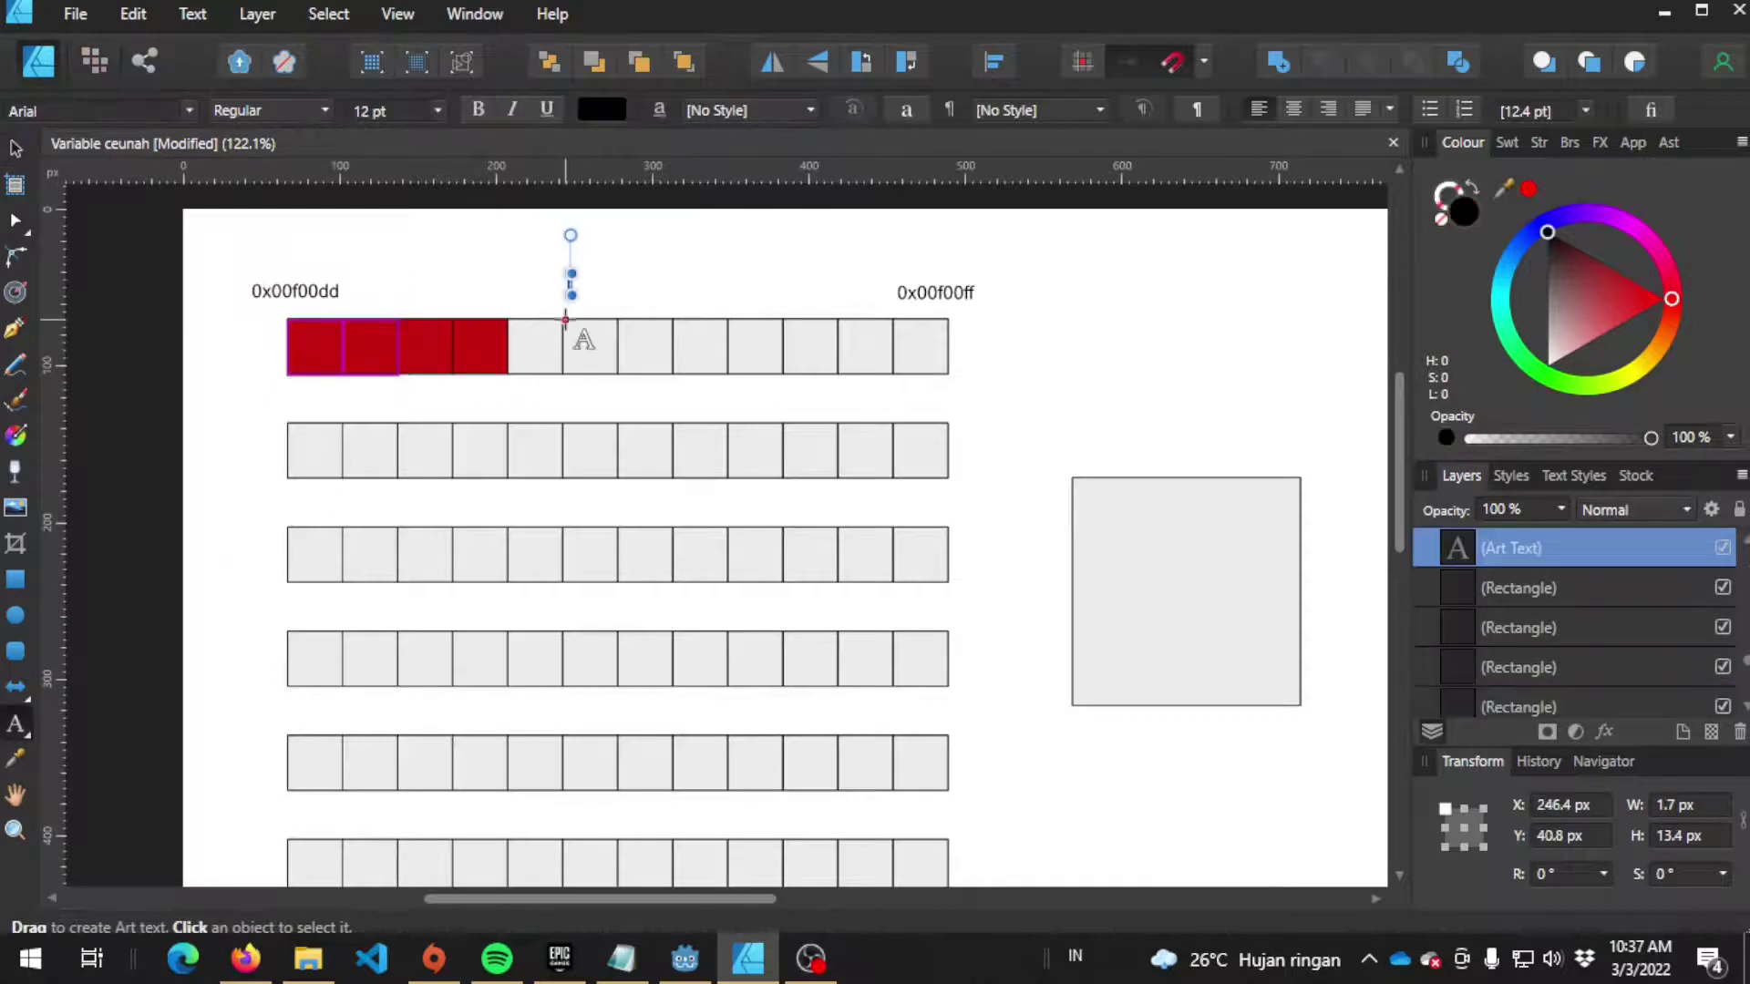
text(contoh_variable)
key(Escape)
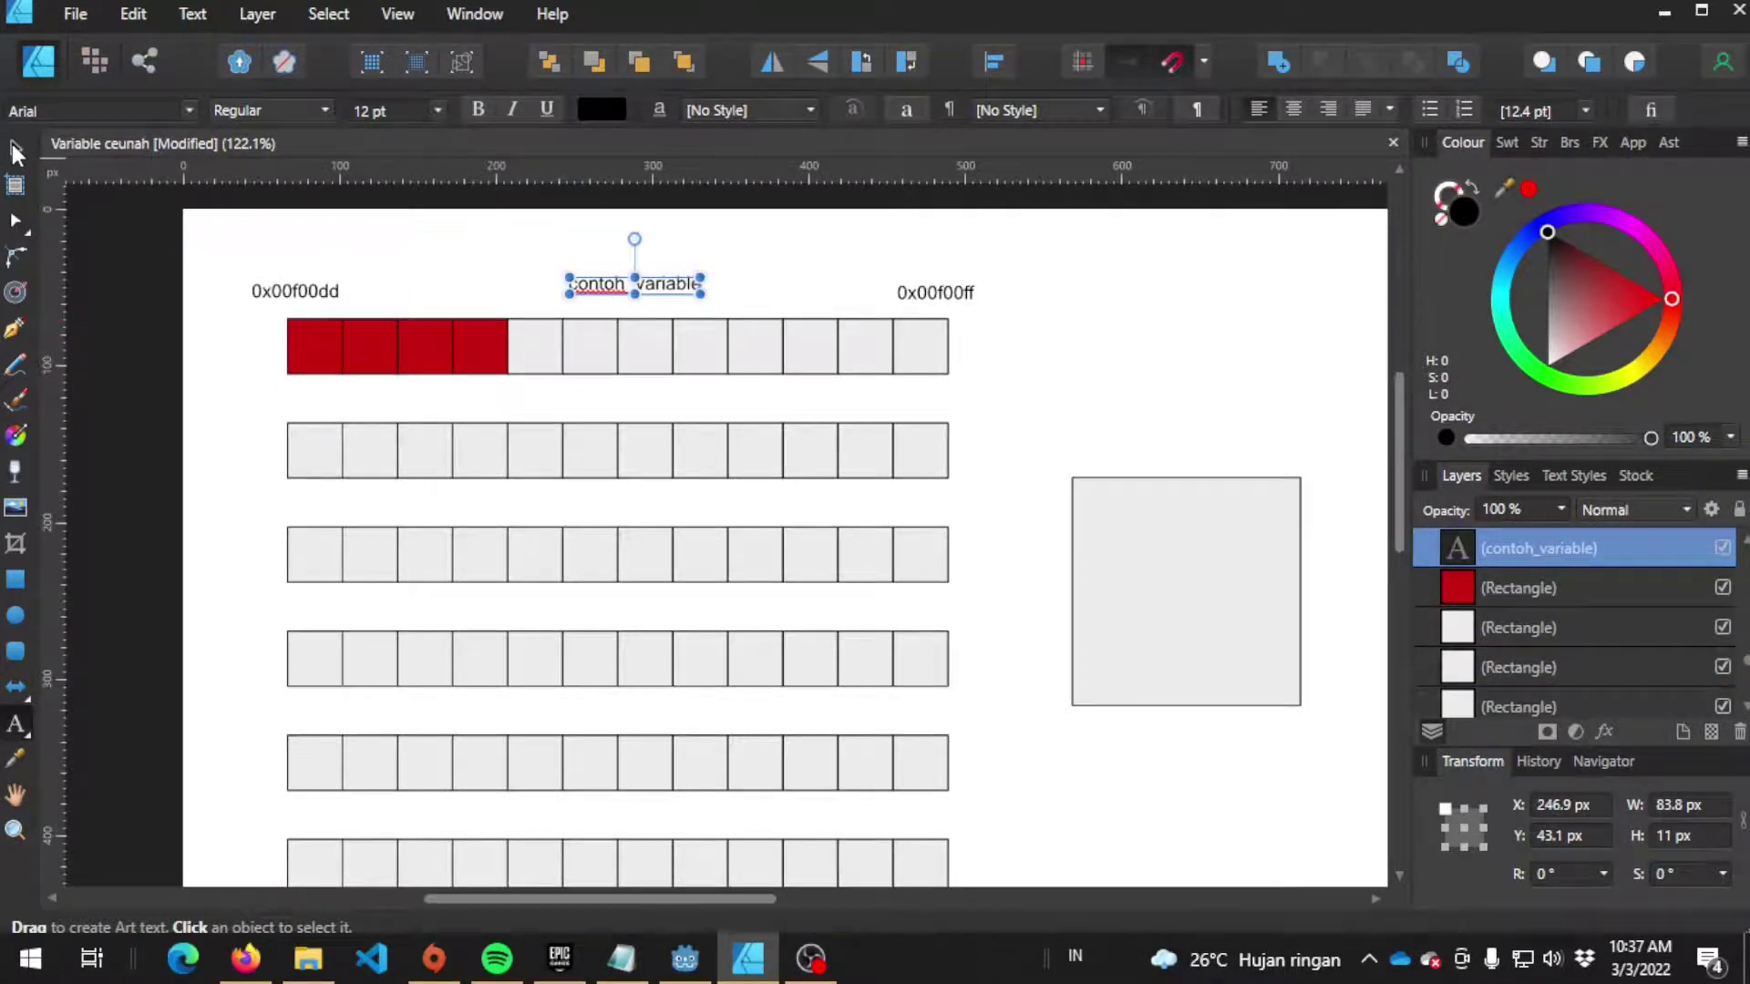
click(16, 147)
mouse_move(615, 290)
mouse_down()
mouse_move(444, 354)
mouse_move(386, 325)
mouse_up()
Delete the hex address labels and position contoh_variable just above the red cells
click(312, 292)
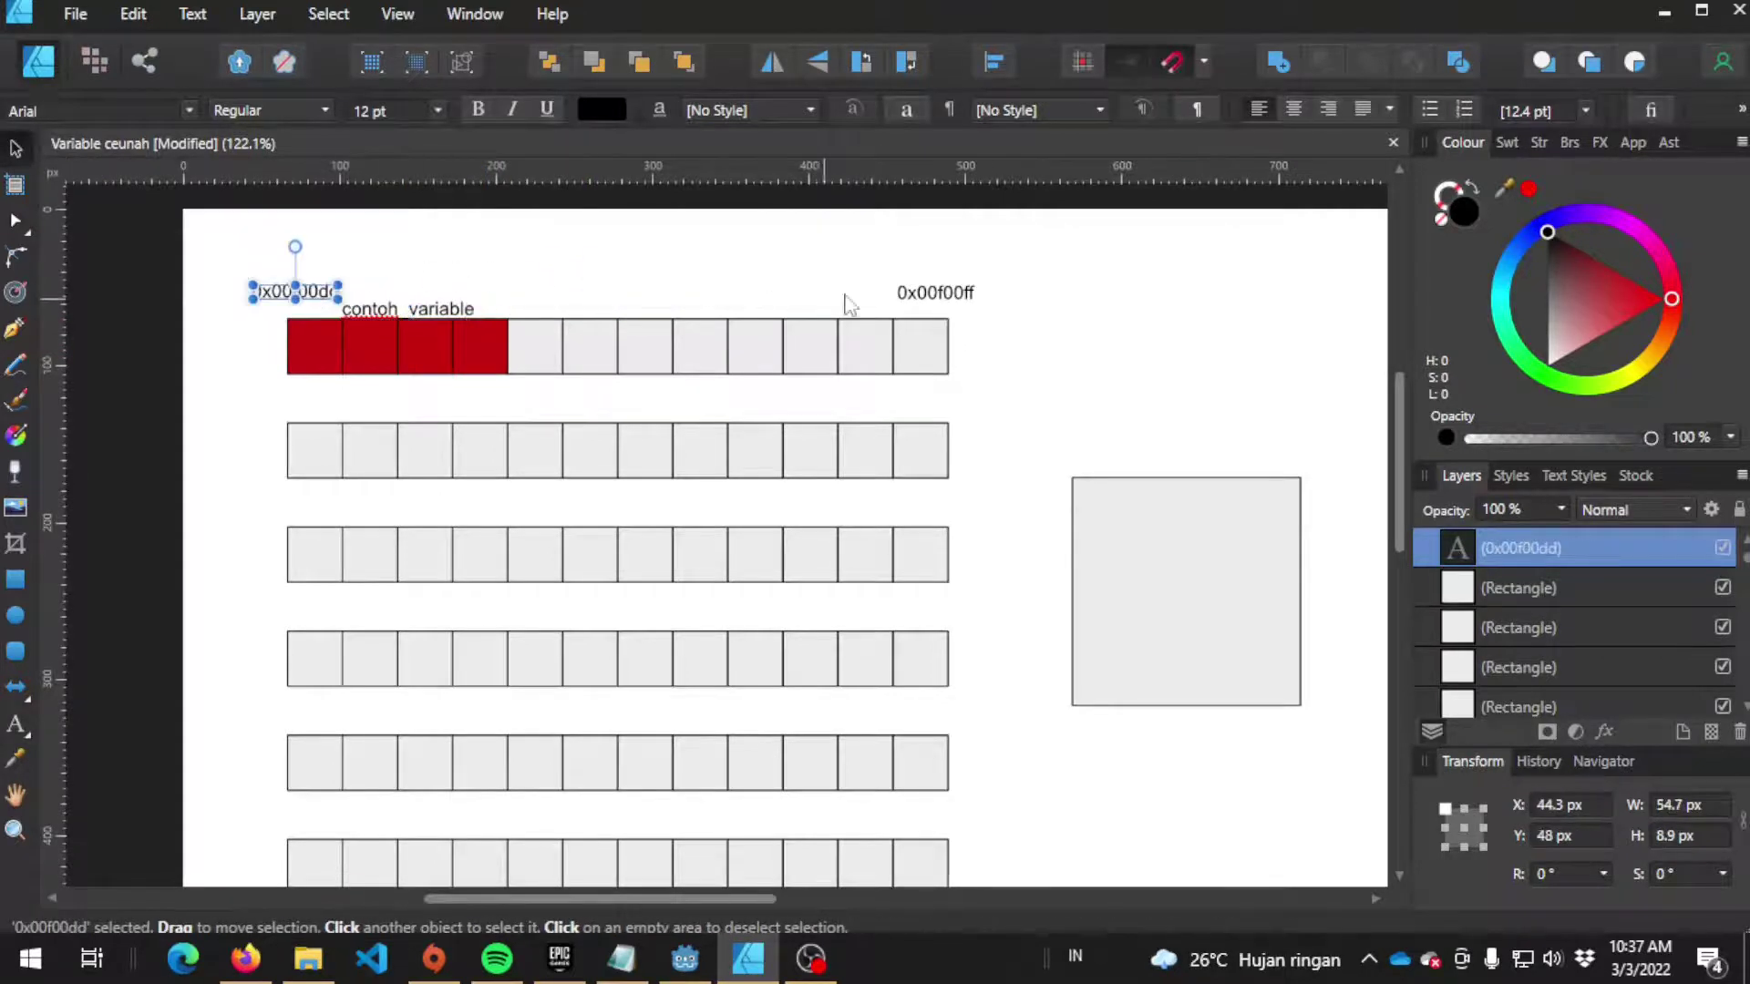
key(Delete)
drag(419, 319, 408, 304)
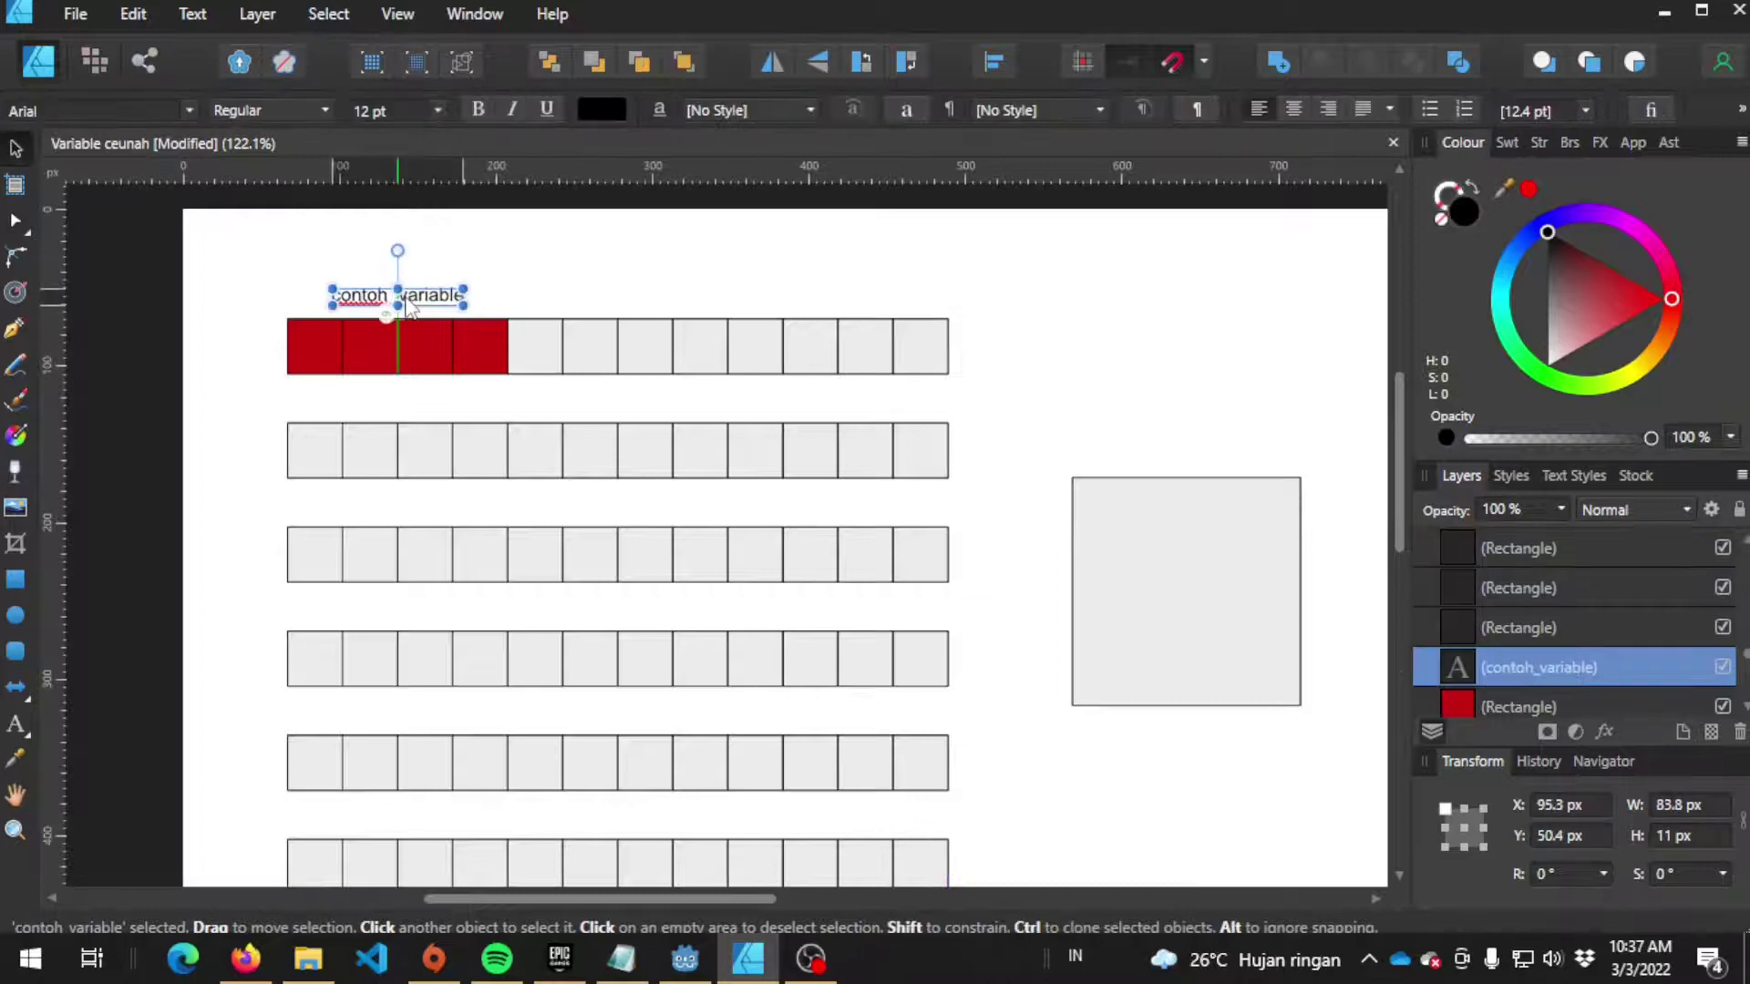
key(Escape)
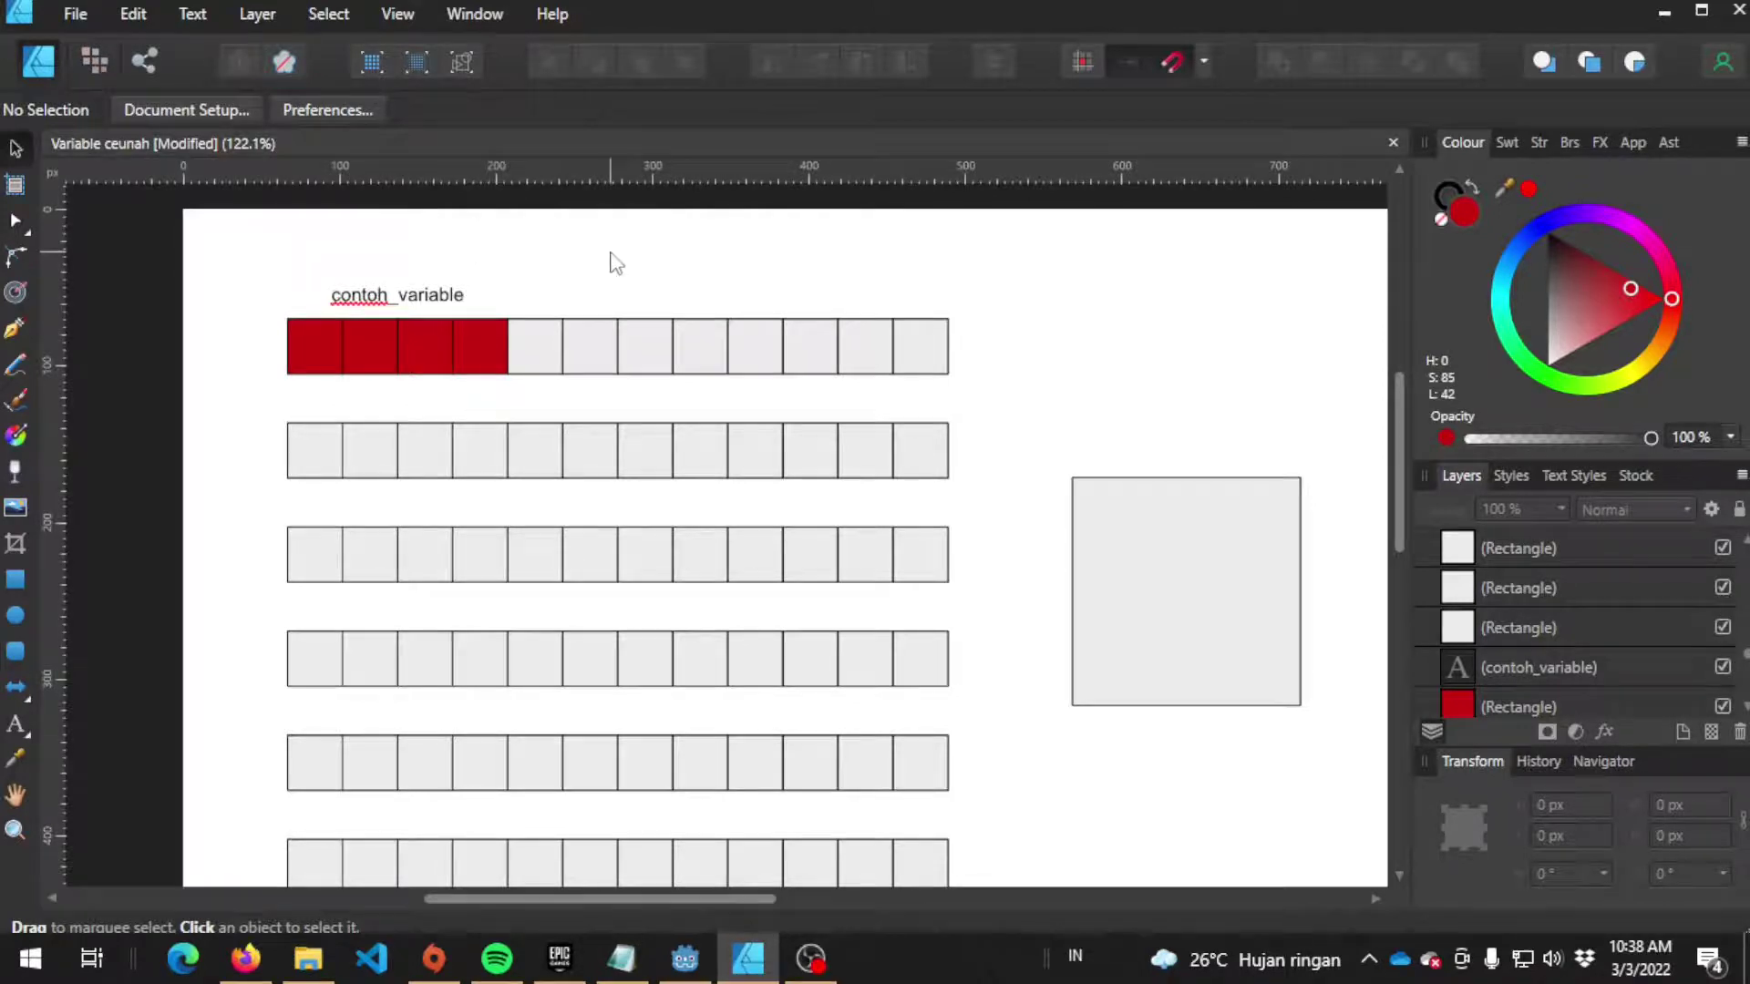
Select the four red cells and change their fill to pink, then white
click(438, 299)
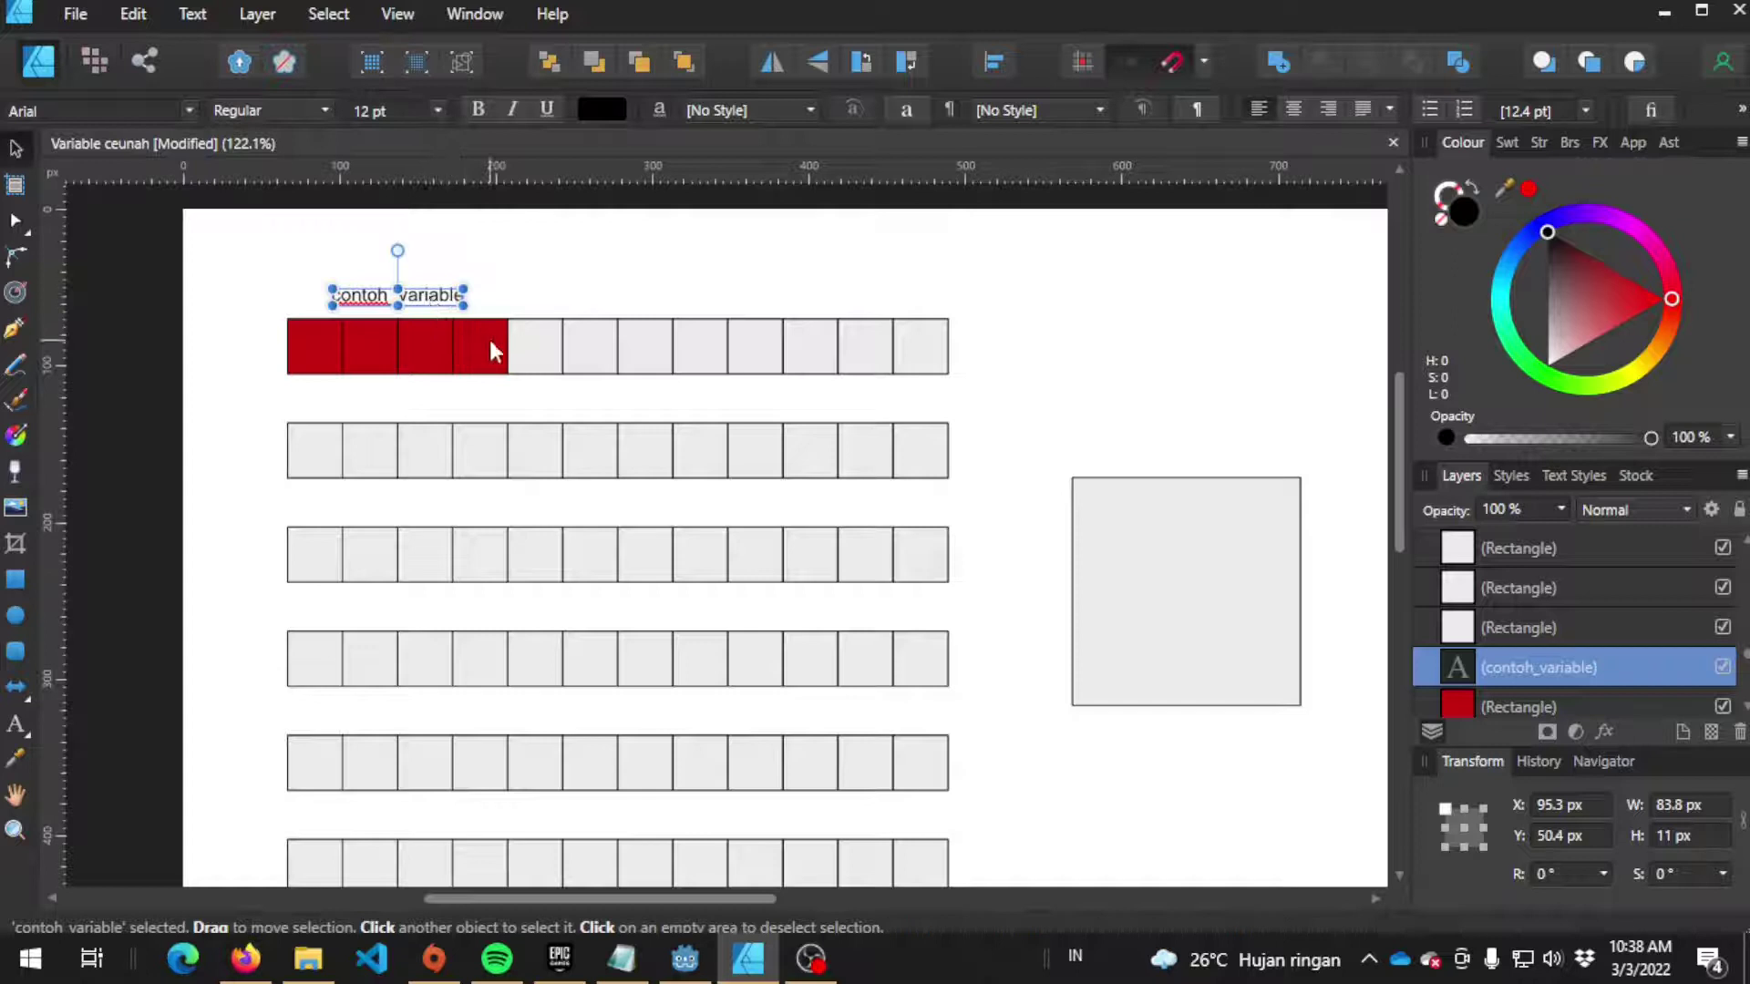
click(532, 276)
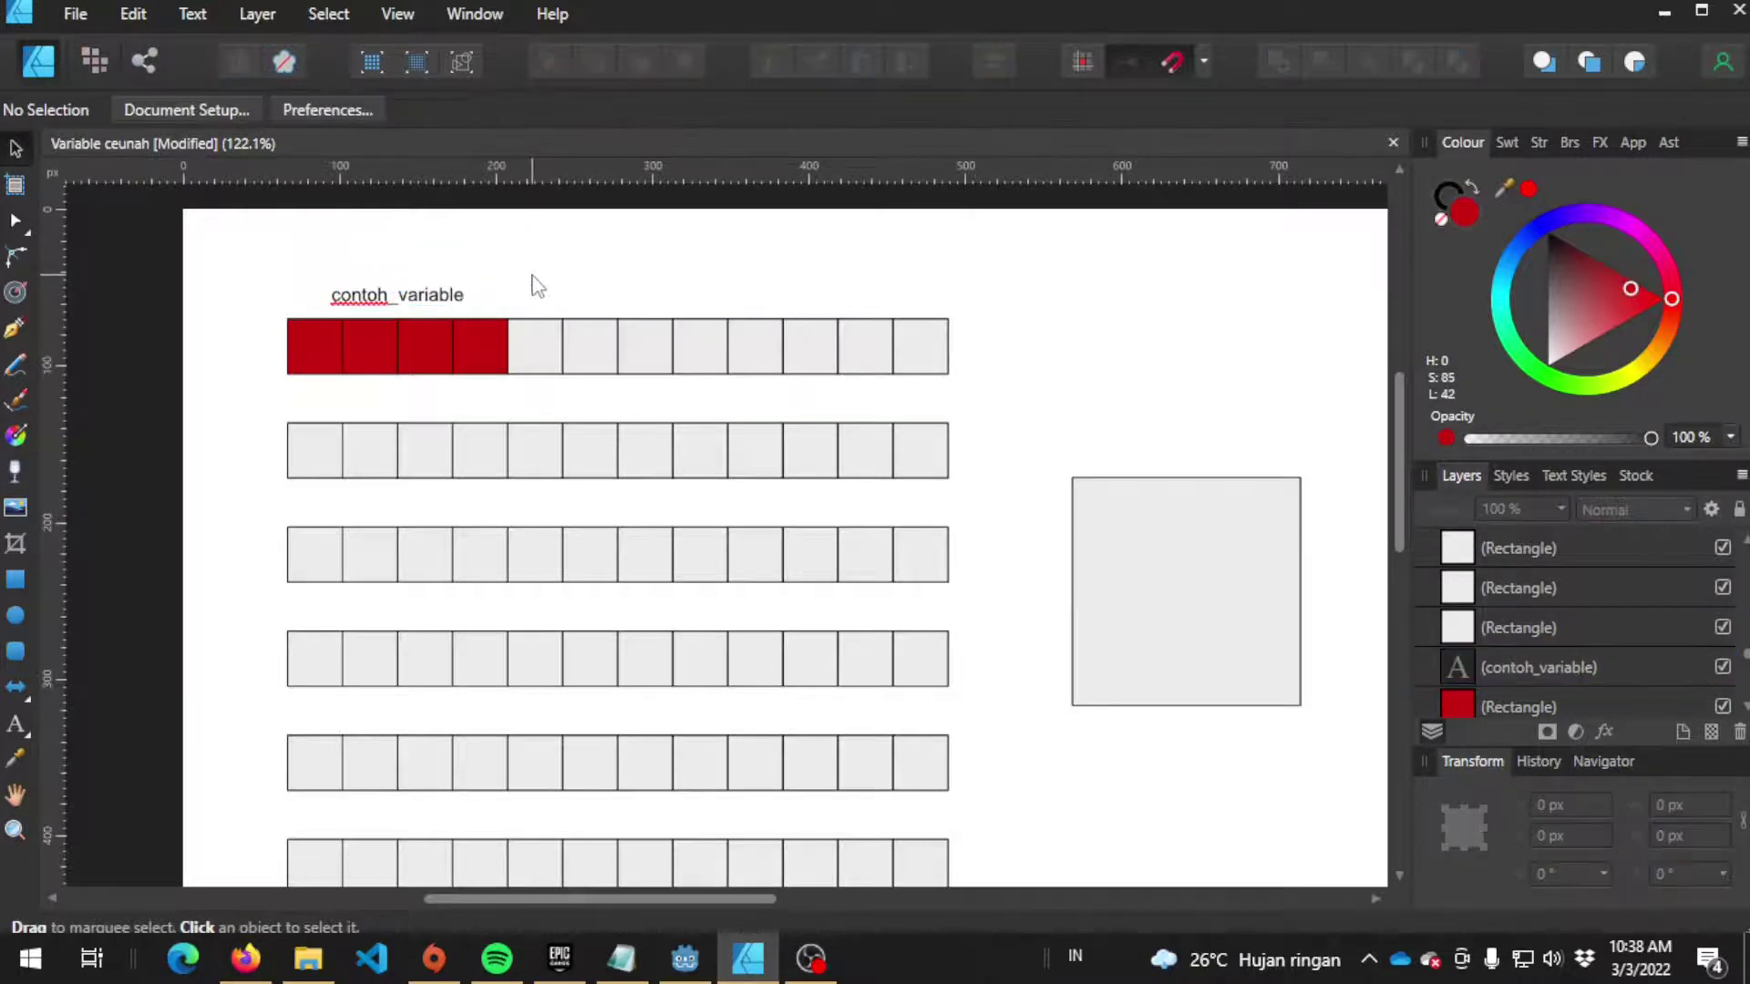
click(480, 339)
shift+click(419, 349)
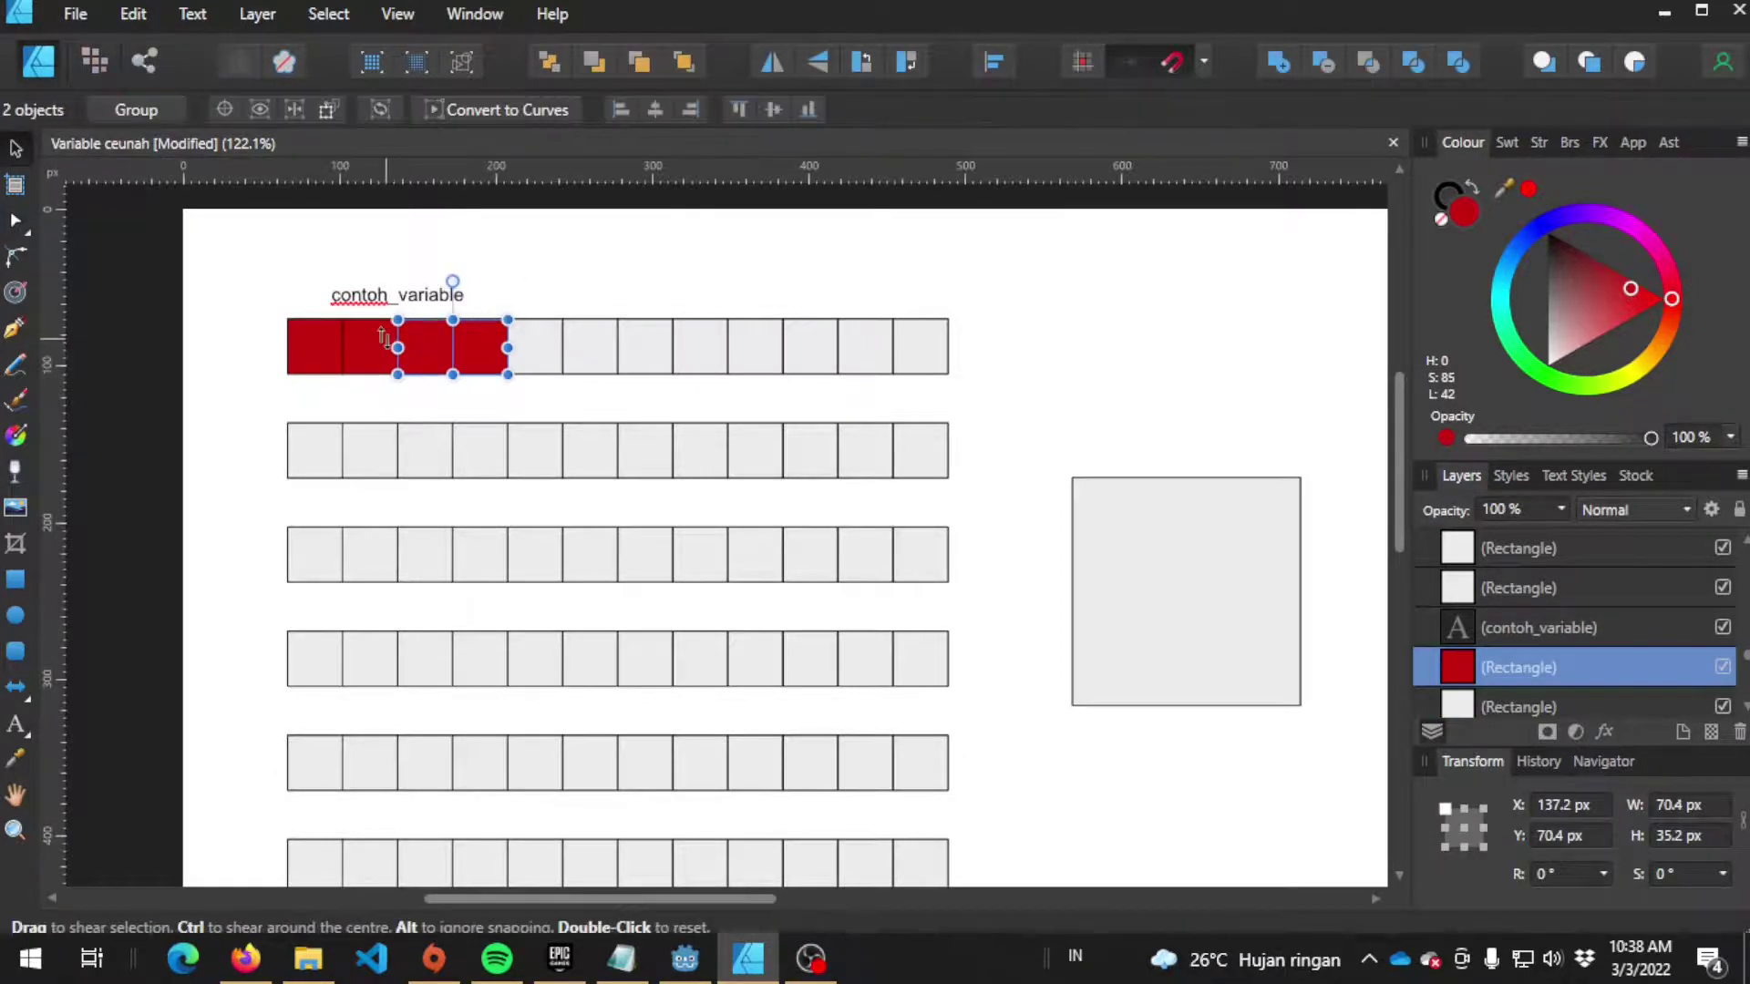
shift+click(363, 342)
shift+click(306, 344)
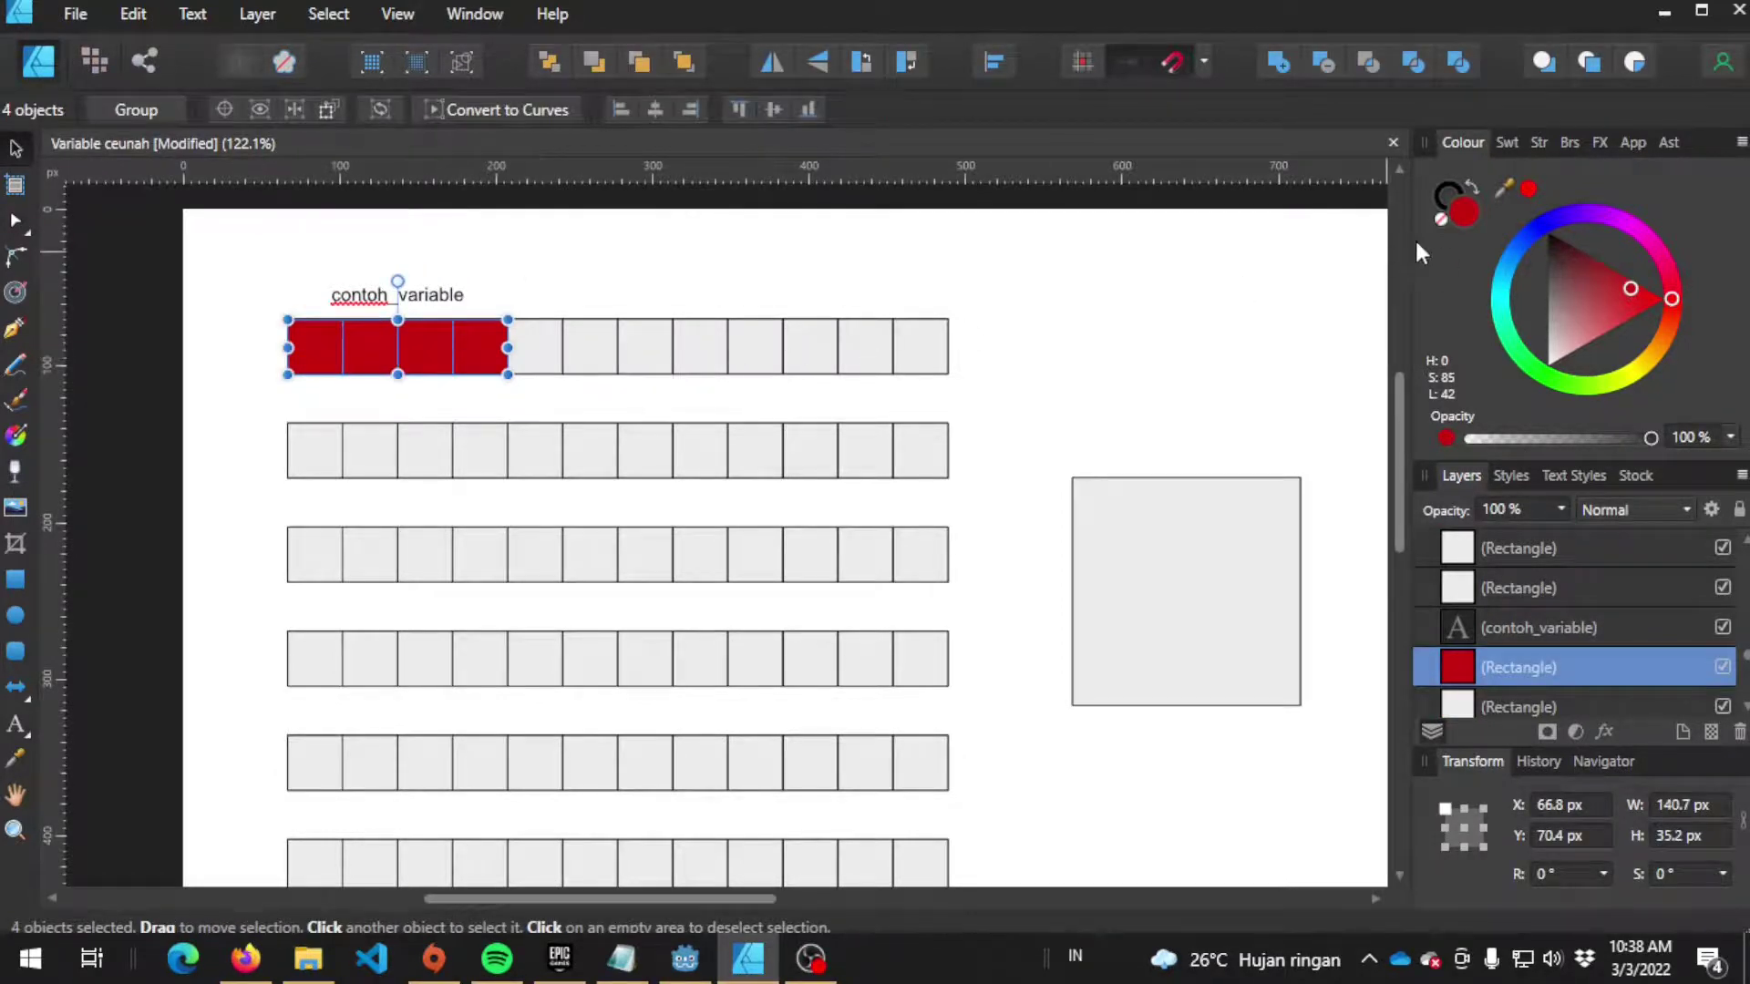
drag(1600, 303, 1547, 365)
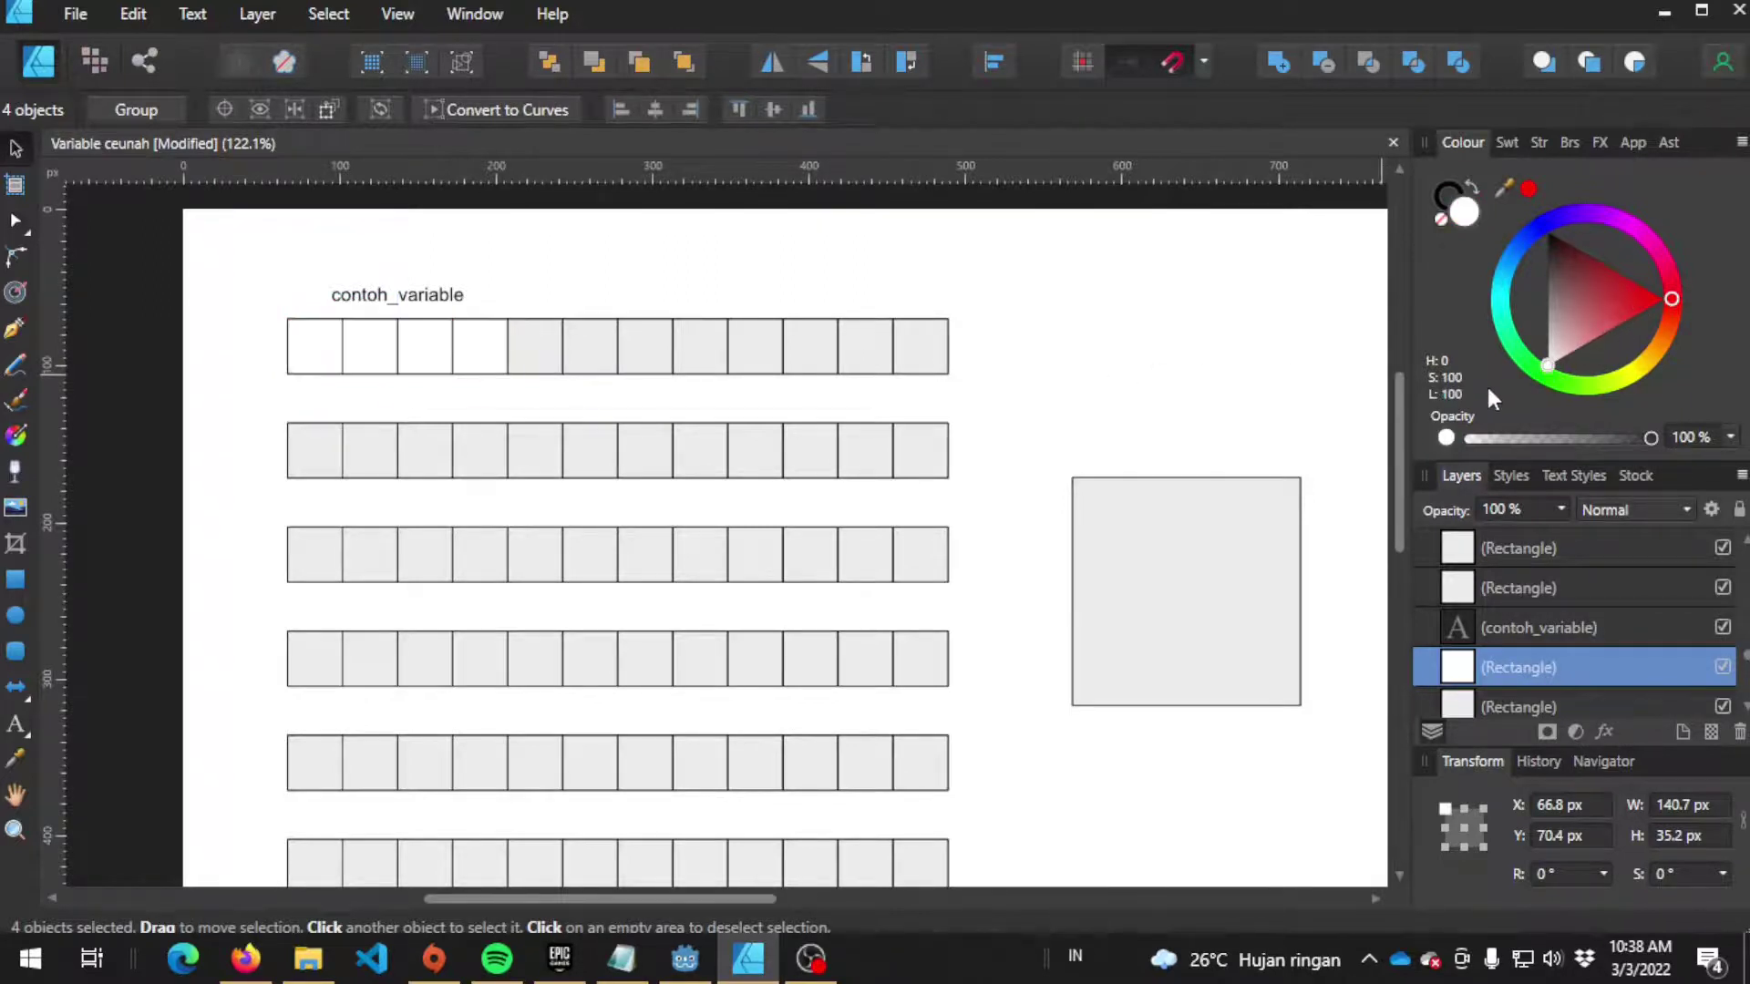
click(1172, 316)
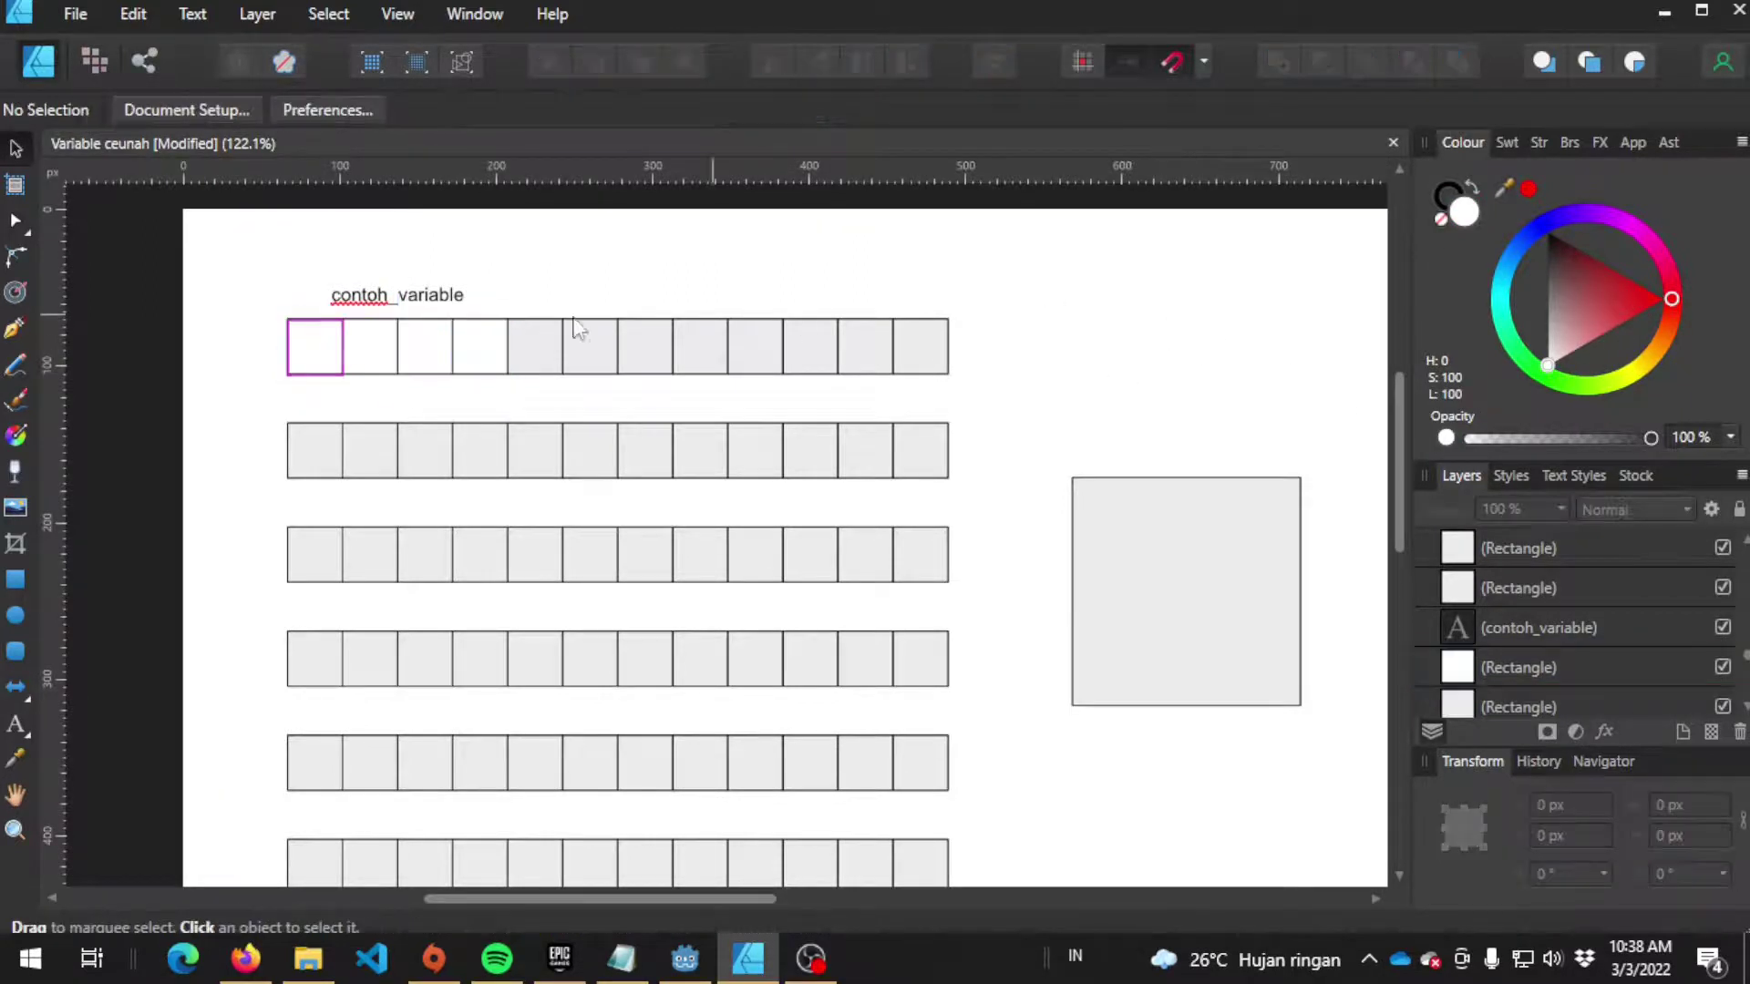
Refill the first four top-row cells red
click(497, 360)
shift+click(319, 364)
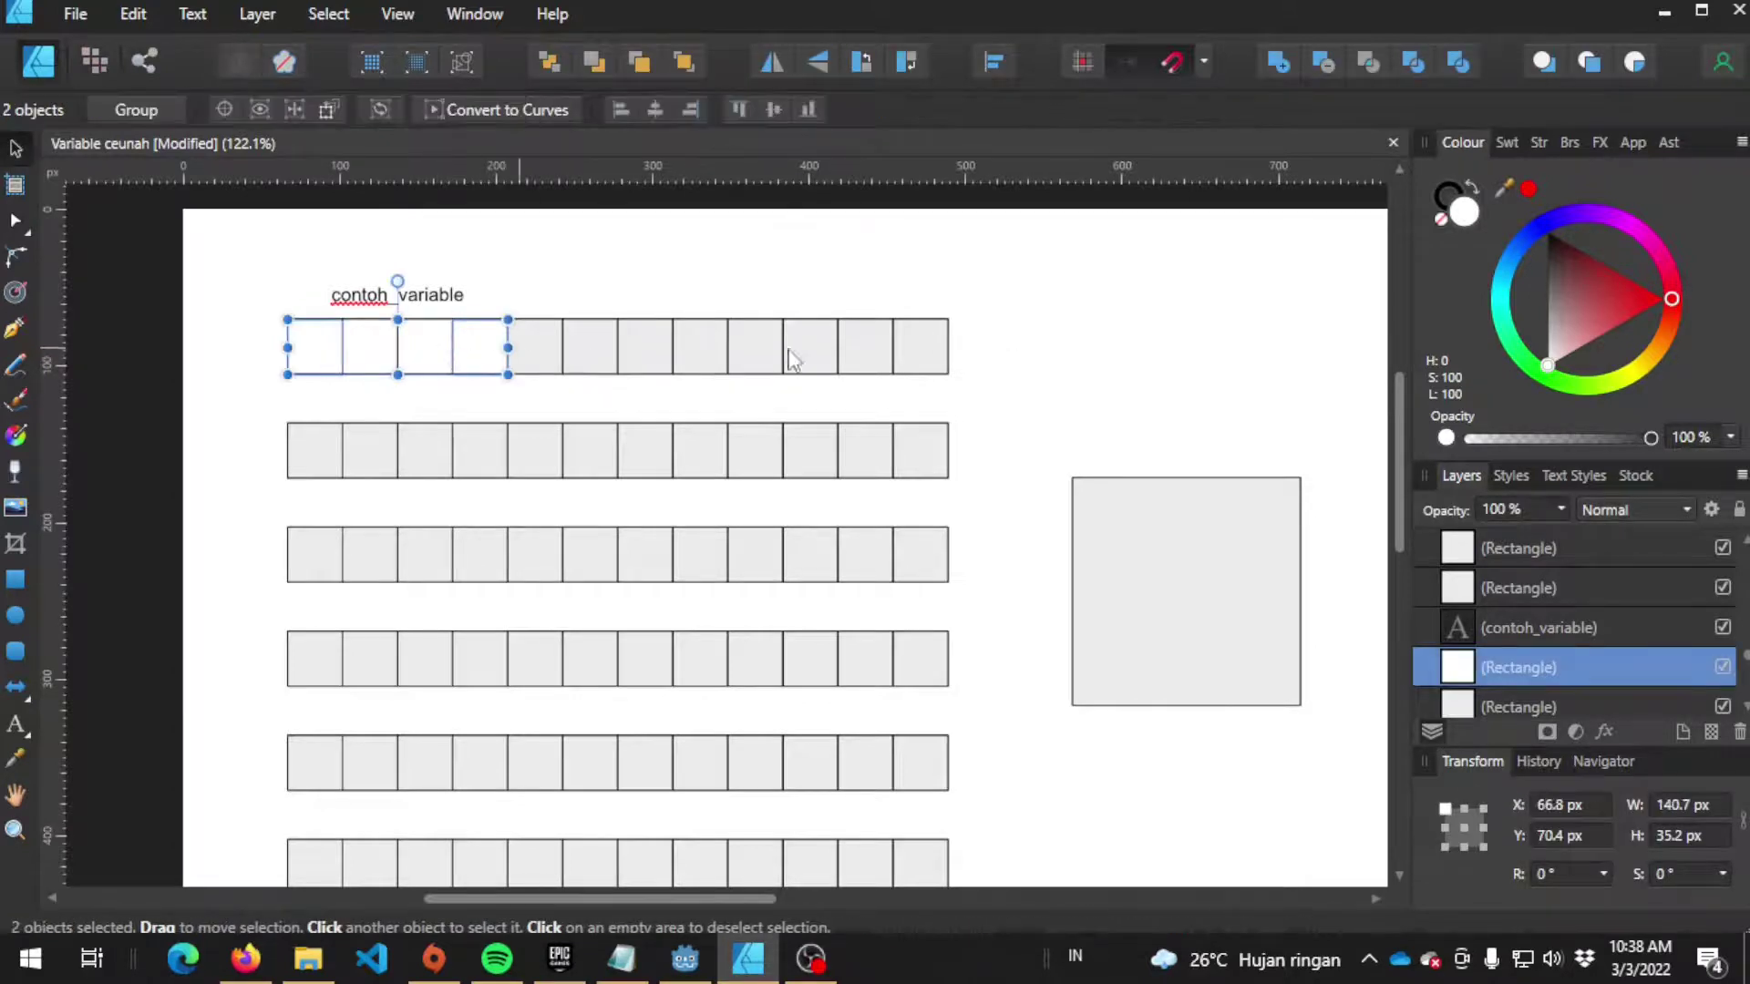
mouse_move(1566, 331)
mouse_down()
mouse_move(1652, 305)
mouse_move(1636, 300)
mouse_up()
click(425, 347)
shift+click(369, 346)
click(712, 269)
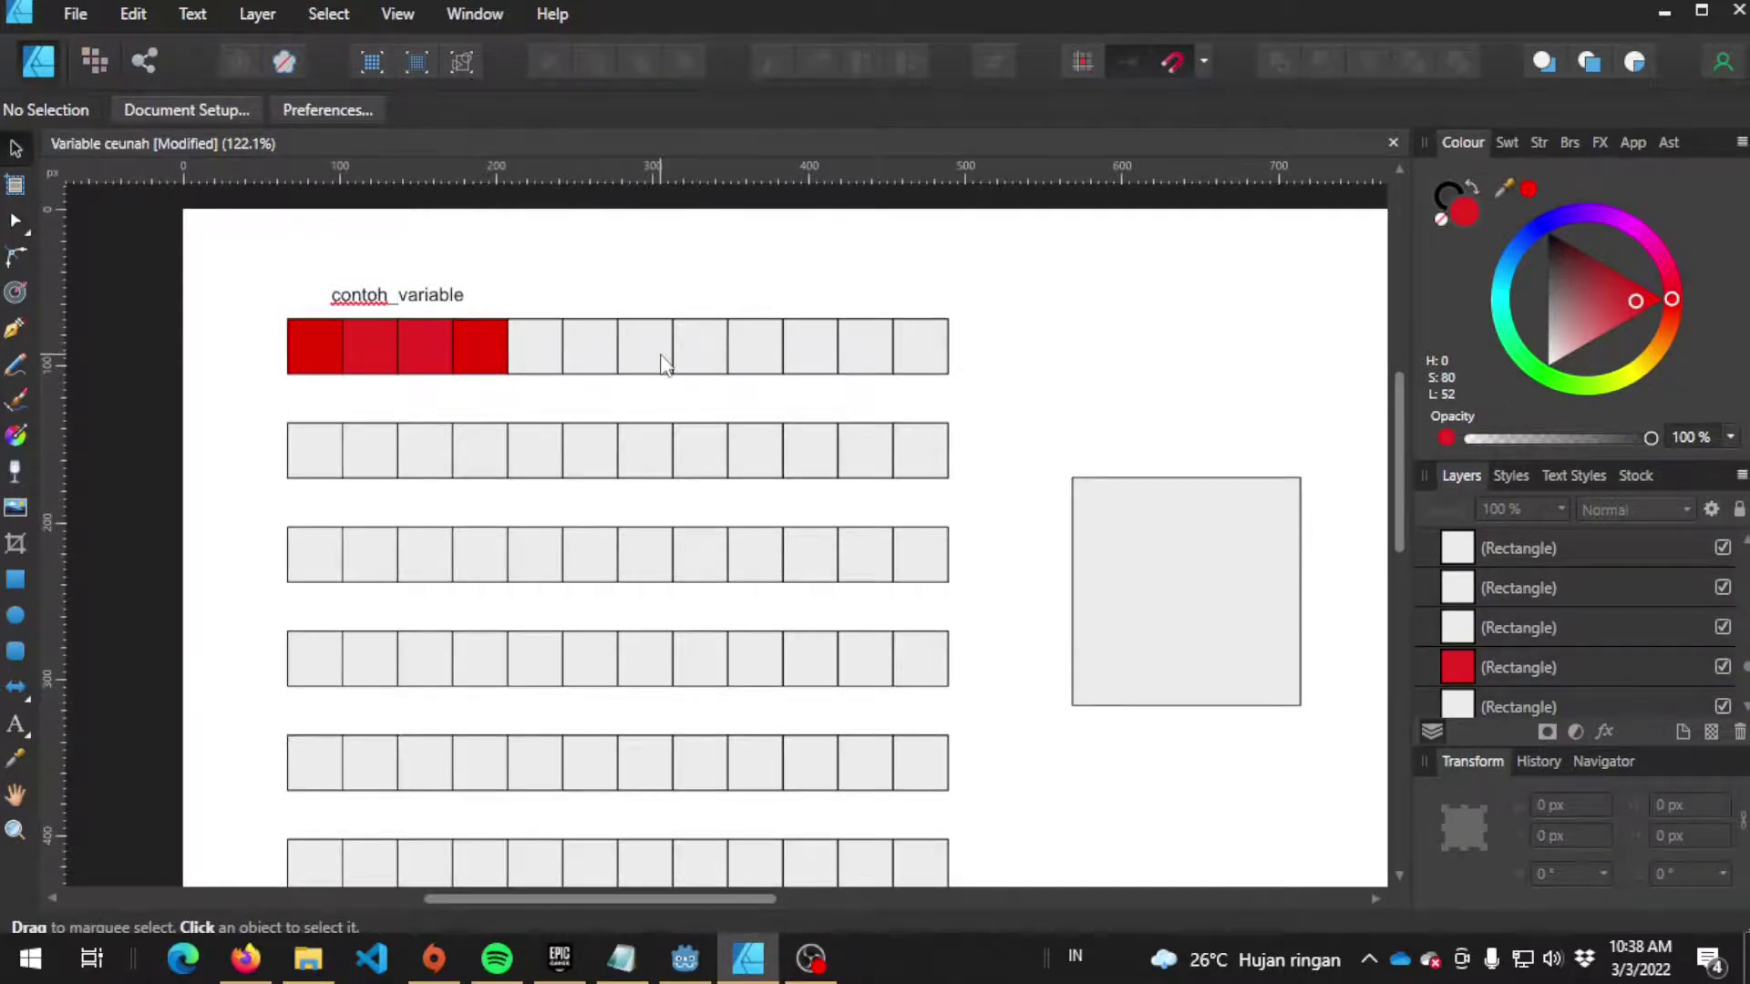
Fill cells five through eight of the top row pure red
click(693, 358)
shift+click(645, 351)
shift+click(590, 351)
shift+click(535, 351)
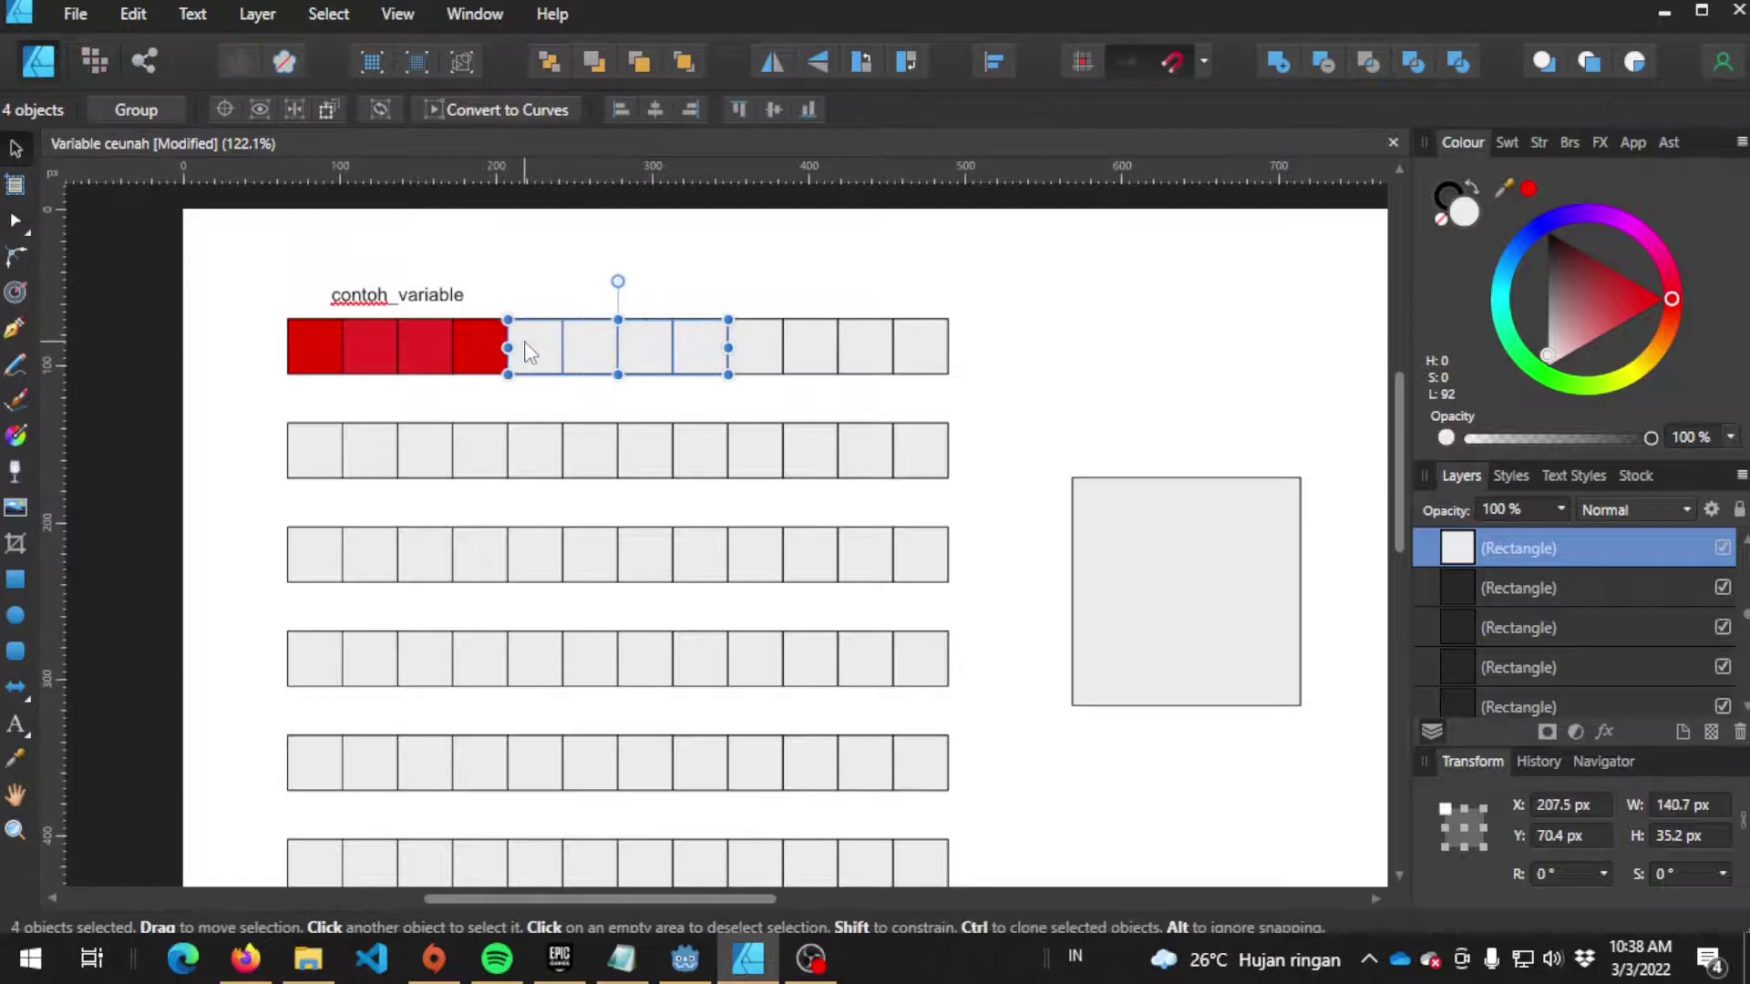
drag(1550, 288, 1674, 294)
click(984, 266)
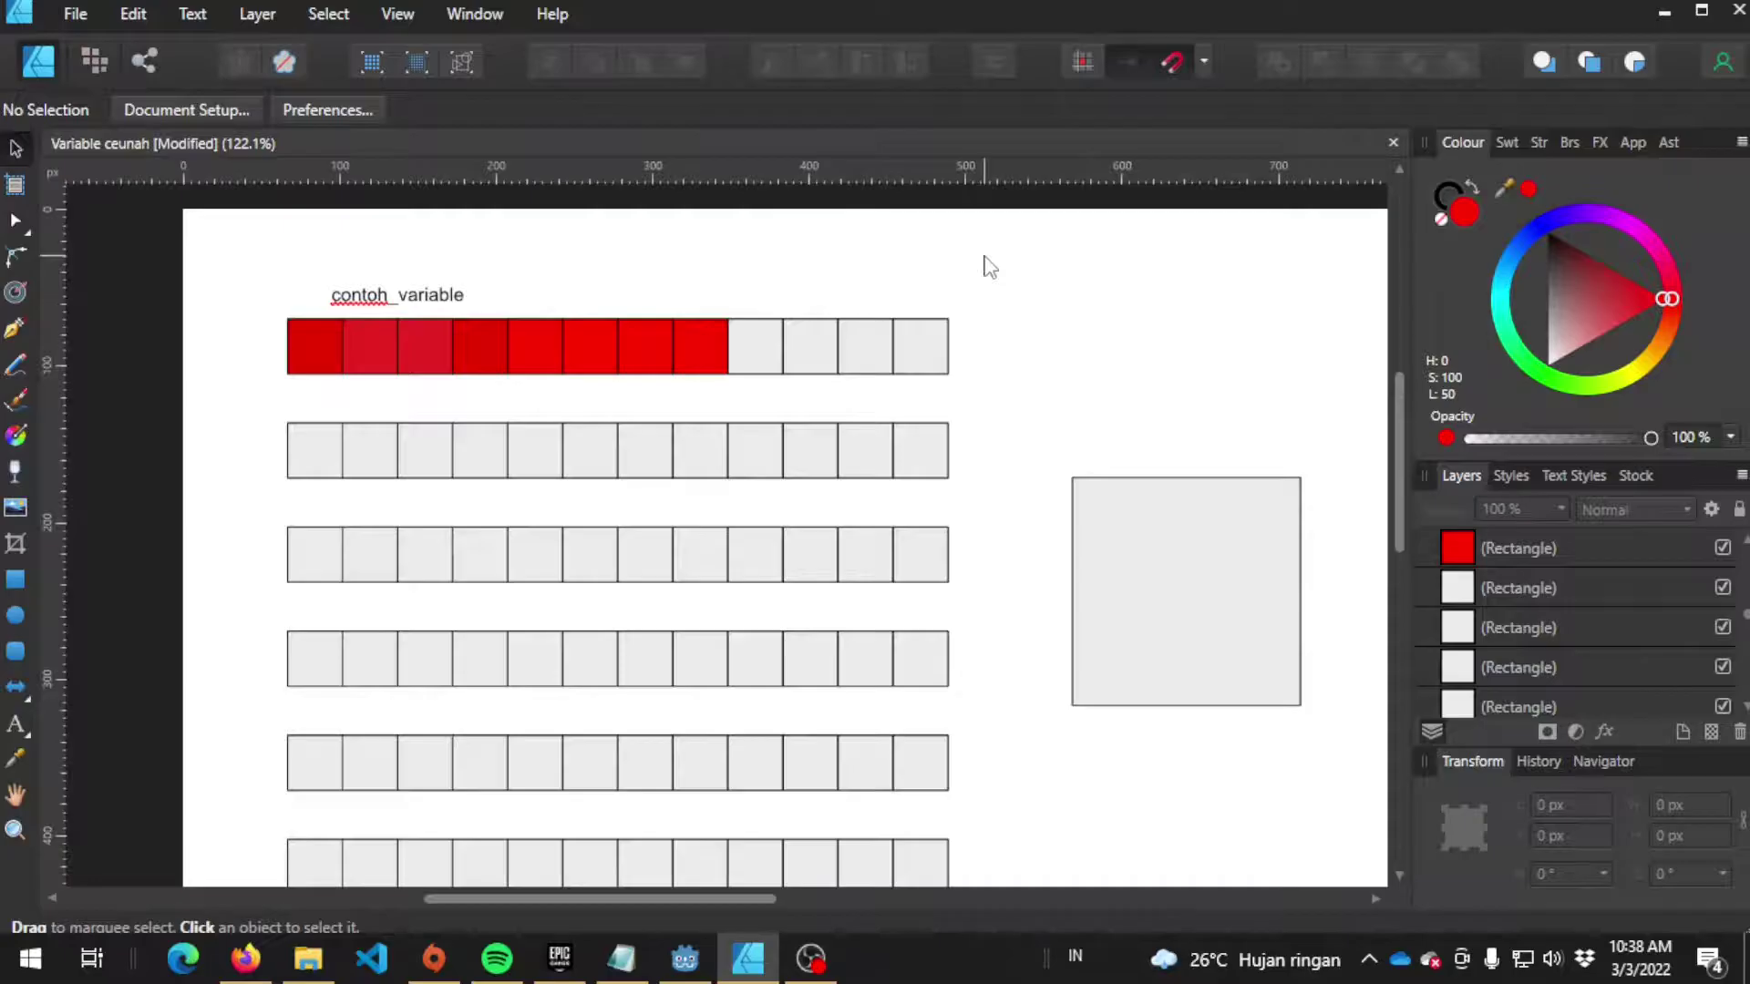
key(alt+Tab)
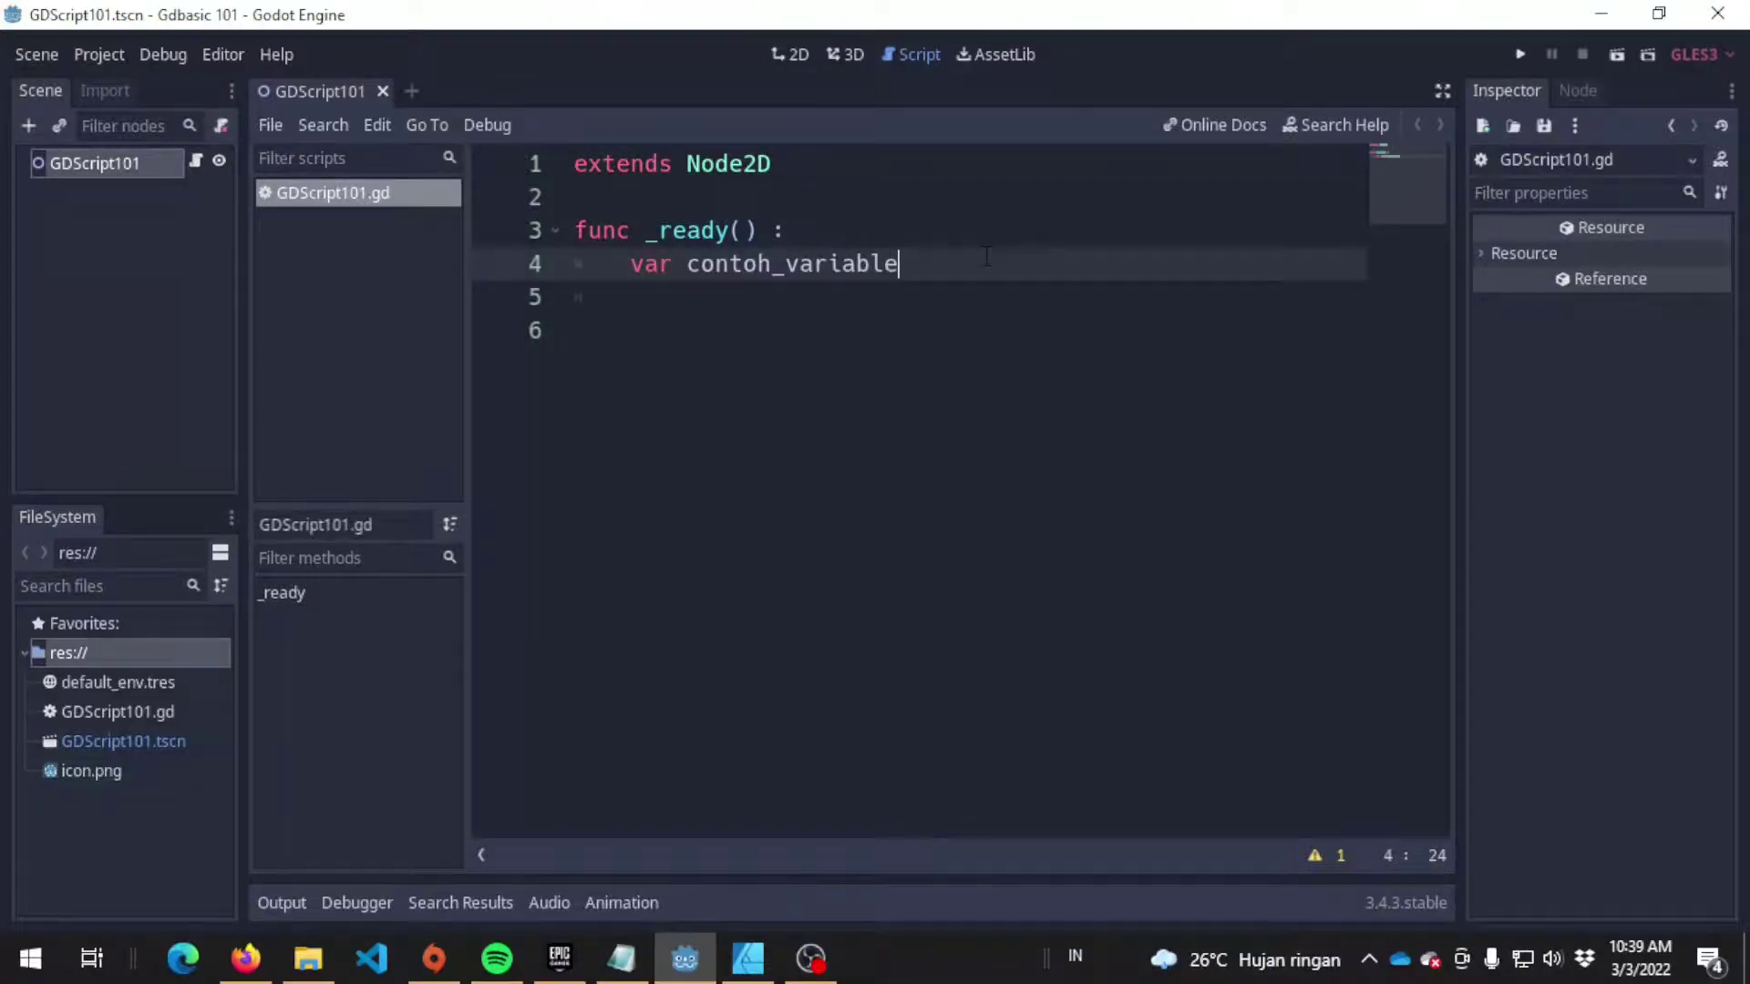
Add the line 'contoh_variable = 5;' below the declaration, using autocomplete for the name
key(Return)
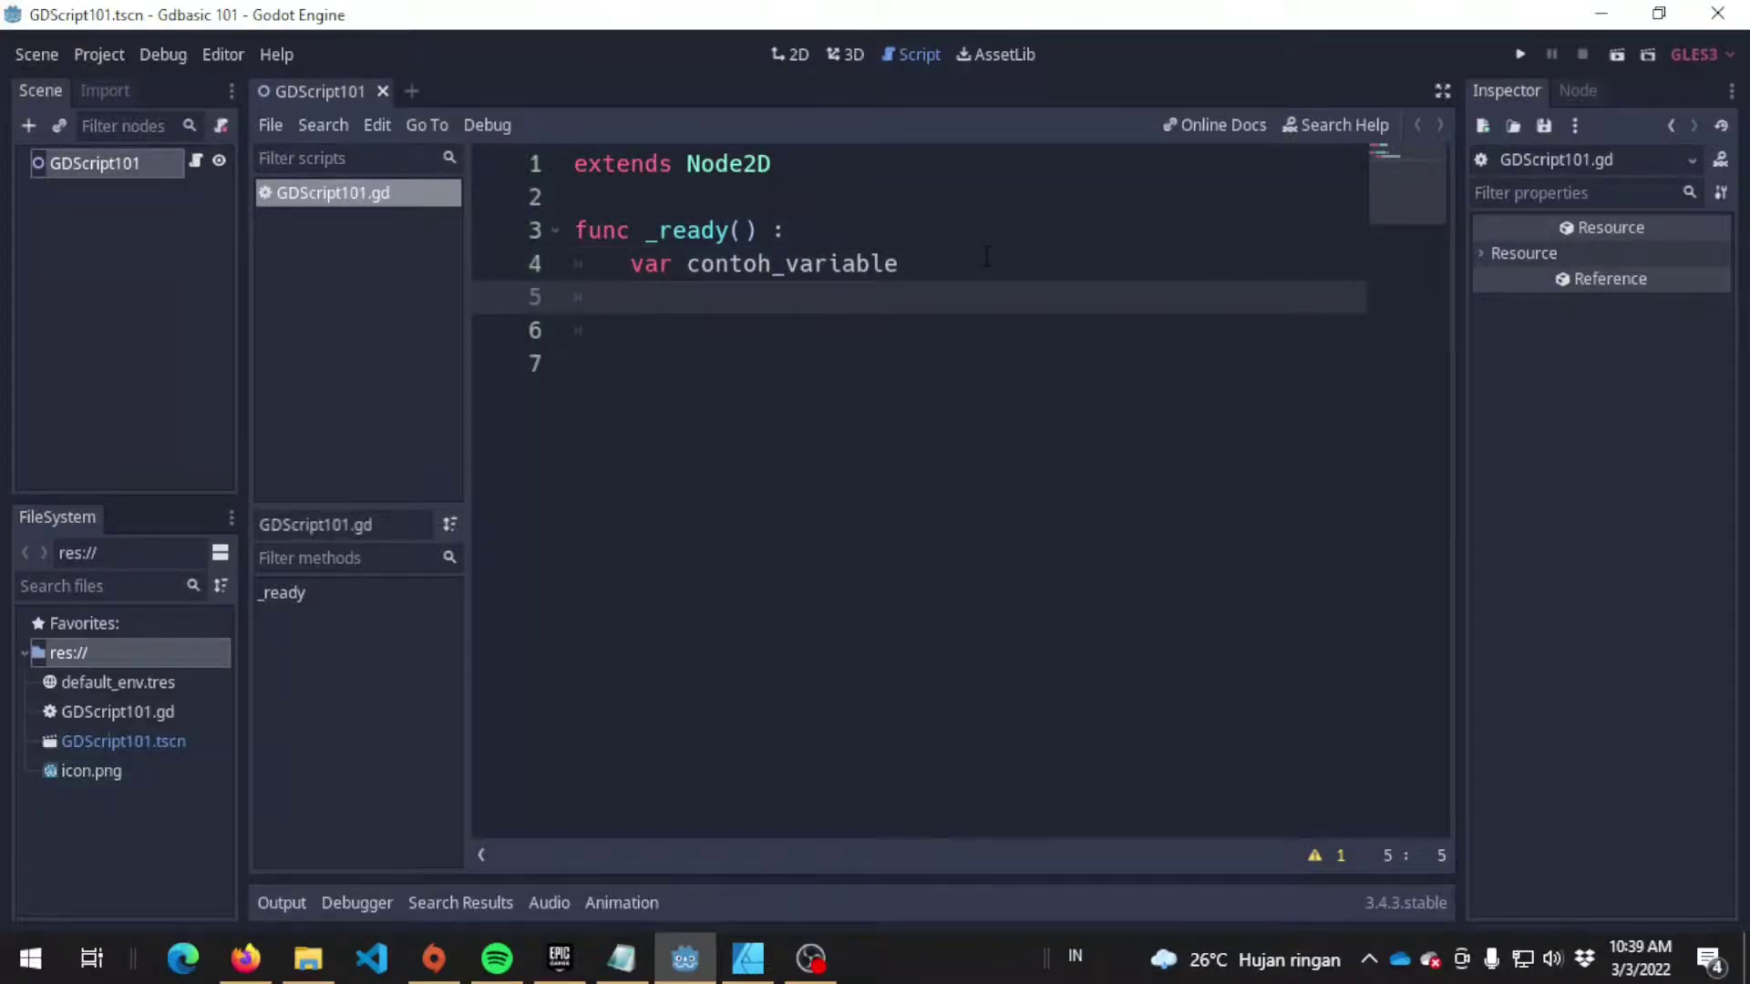
key(Return)
text(va)
key(BackSpace)
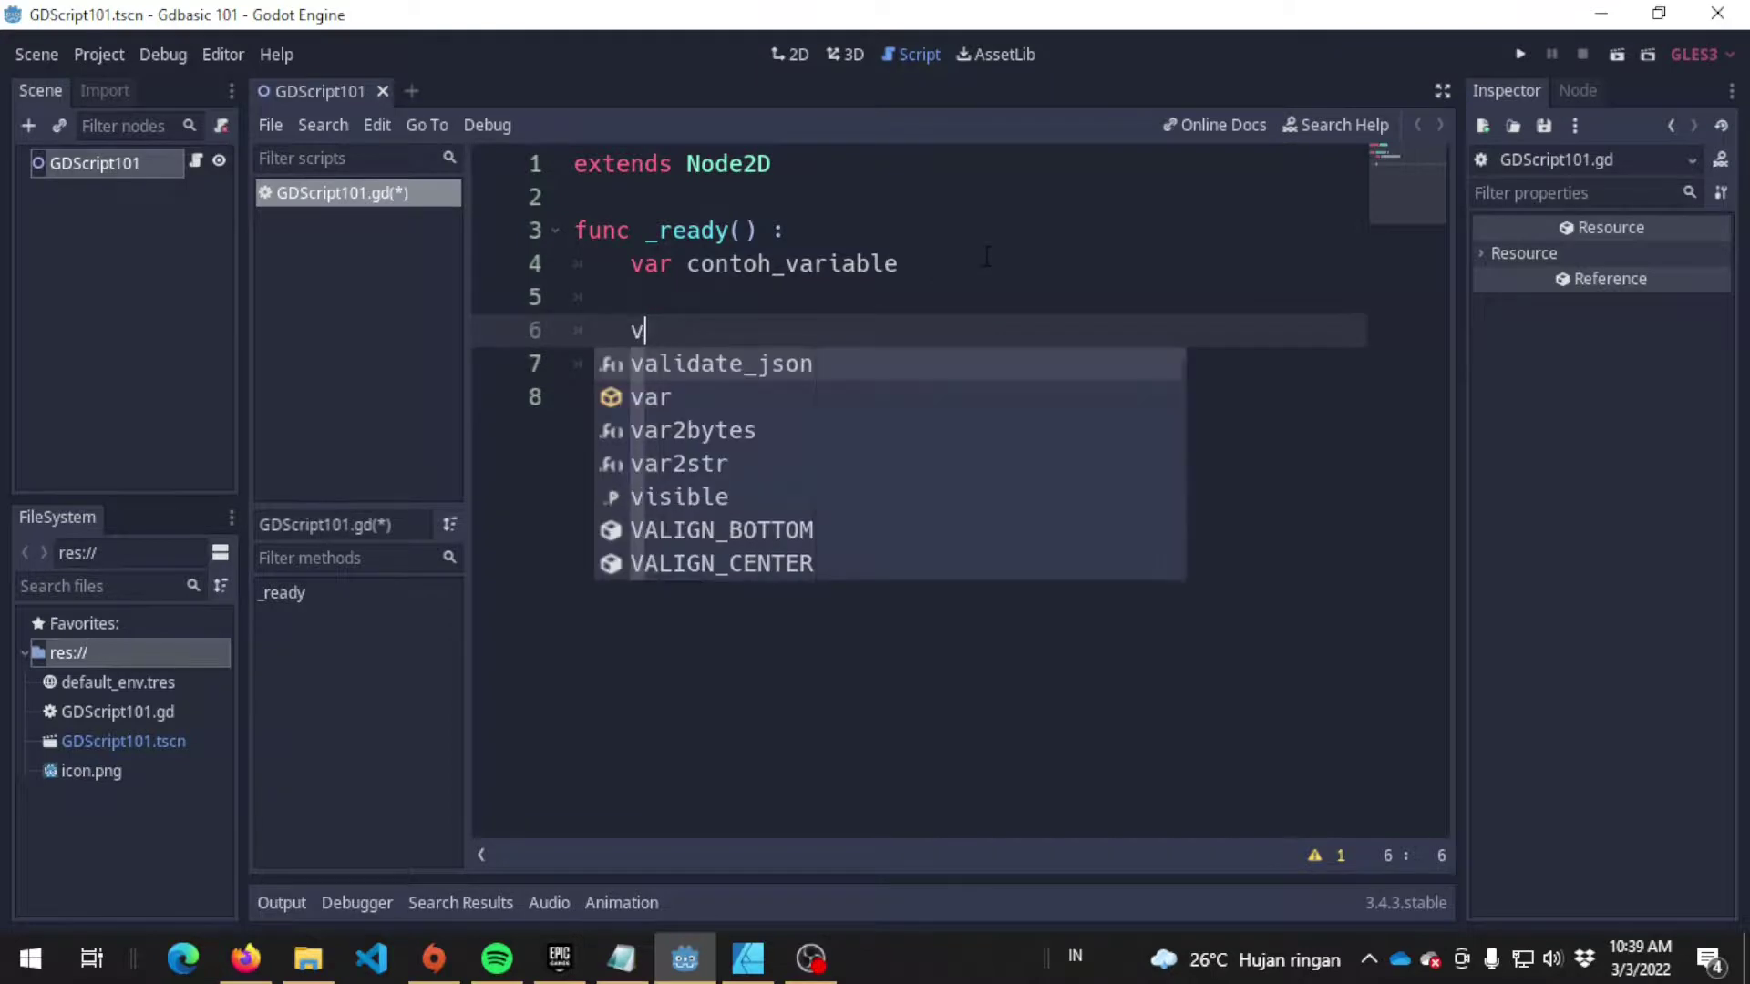
key(BackSpace)
text(contoh_var)
key(Return)
text(= 5;)
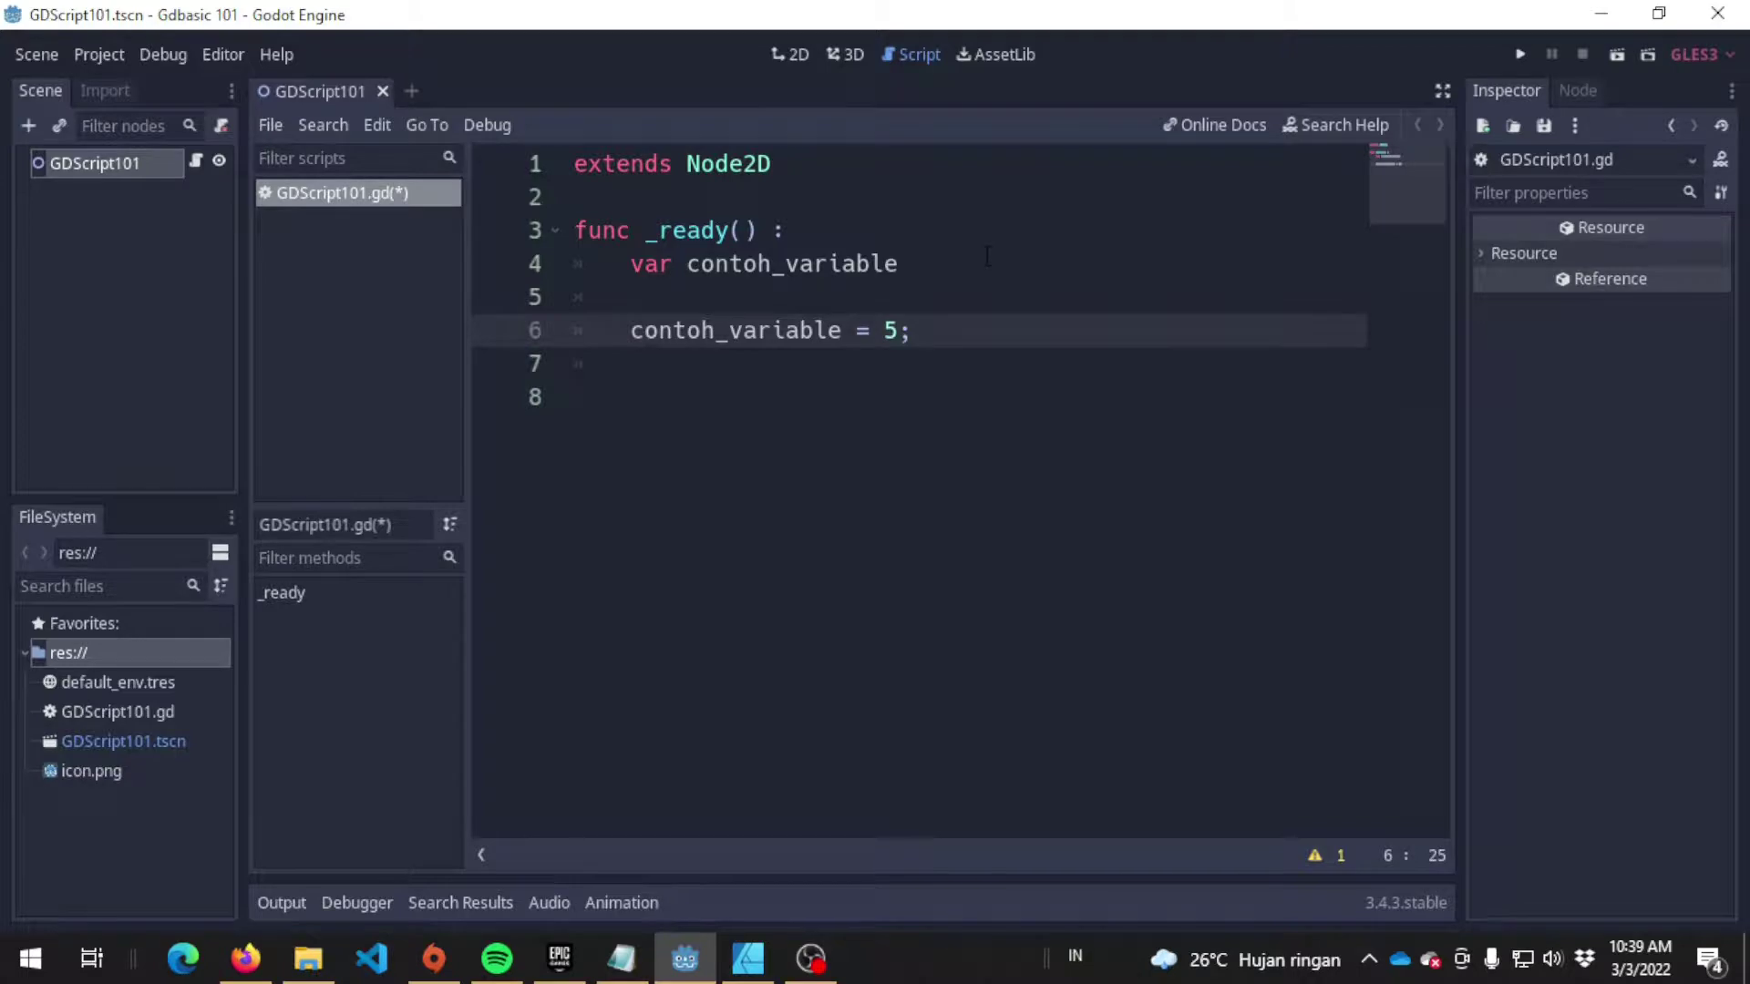
key(alt+Tab)
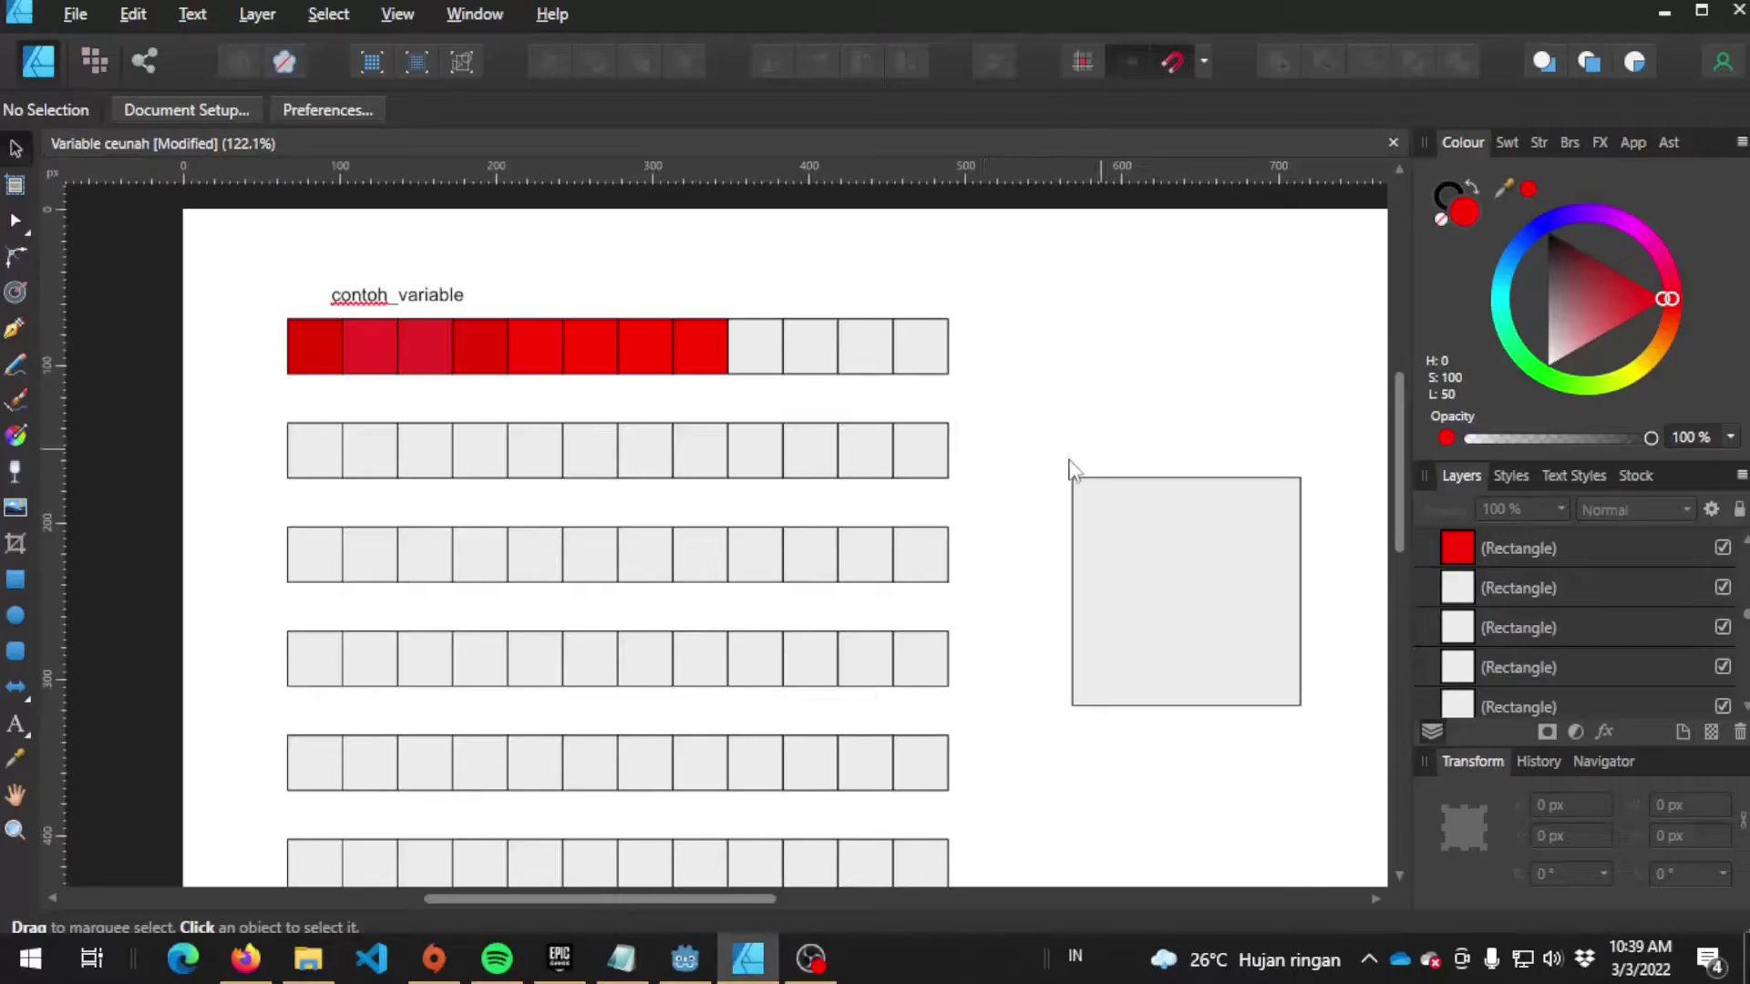
Colour the right-hand square red and place a copy of the contoh_variable label above it
click(1239, 546)
scroll(1104, 379, right, 5)
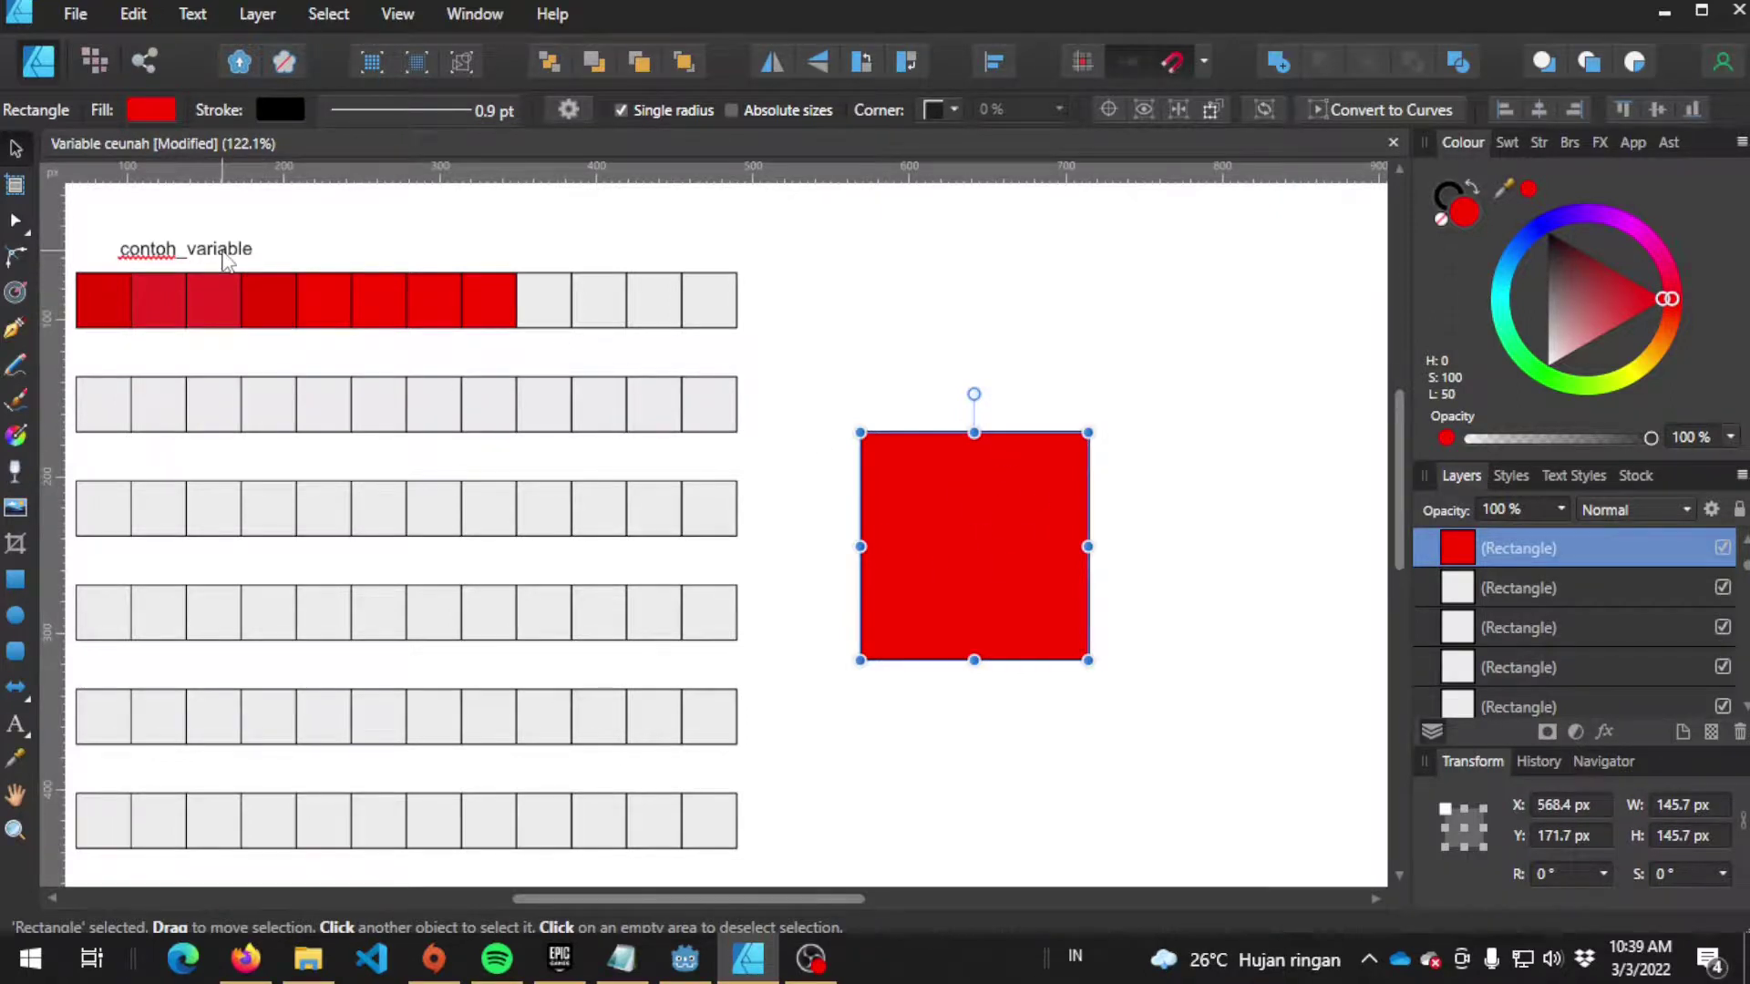
click(226, 260)
ctrl+drag(227, 259, 1009, 415)
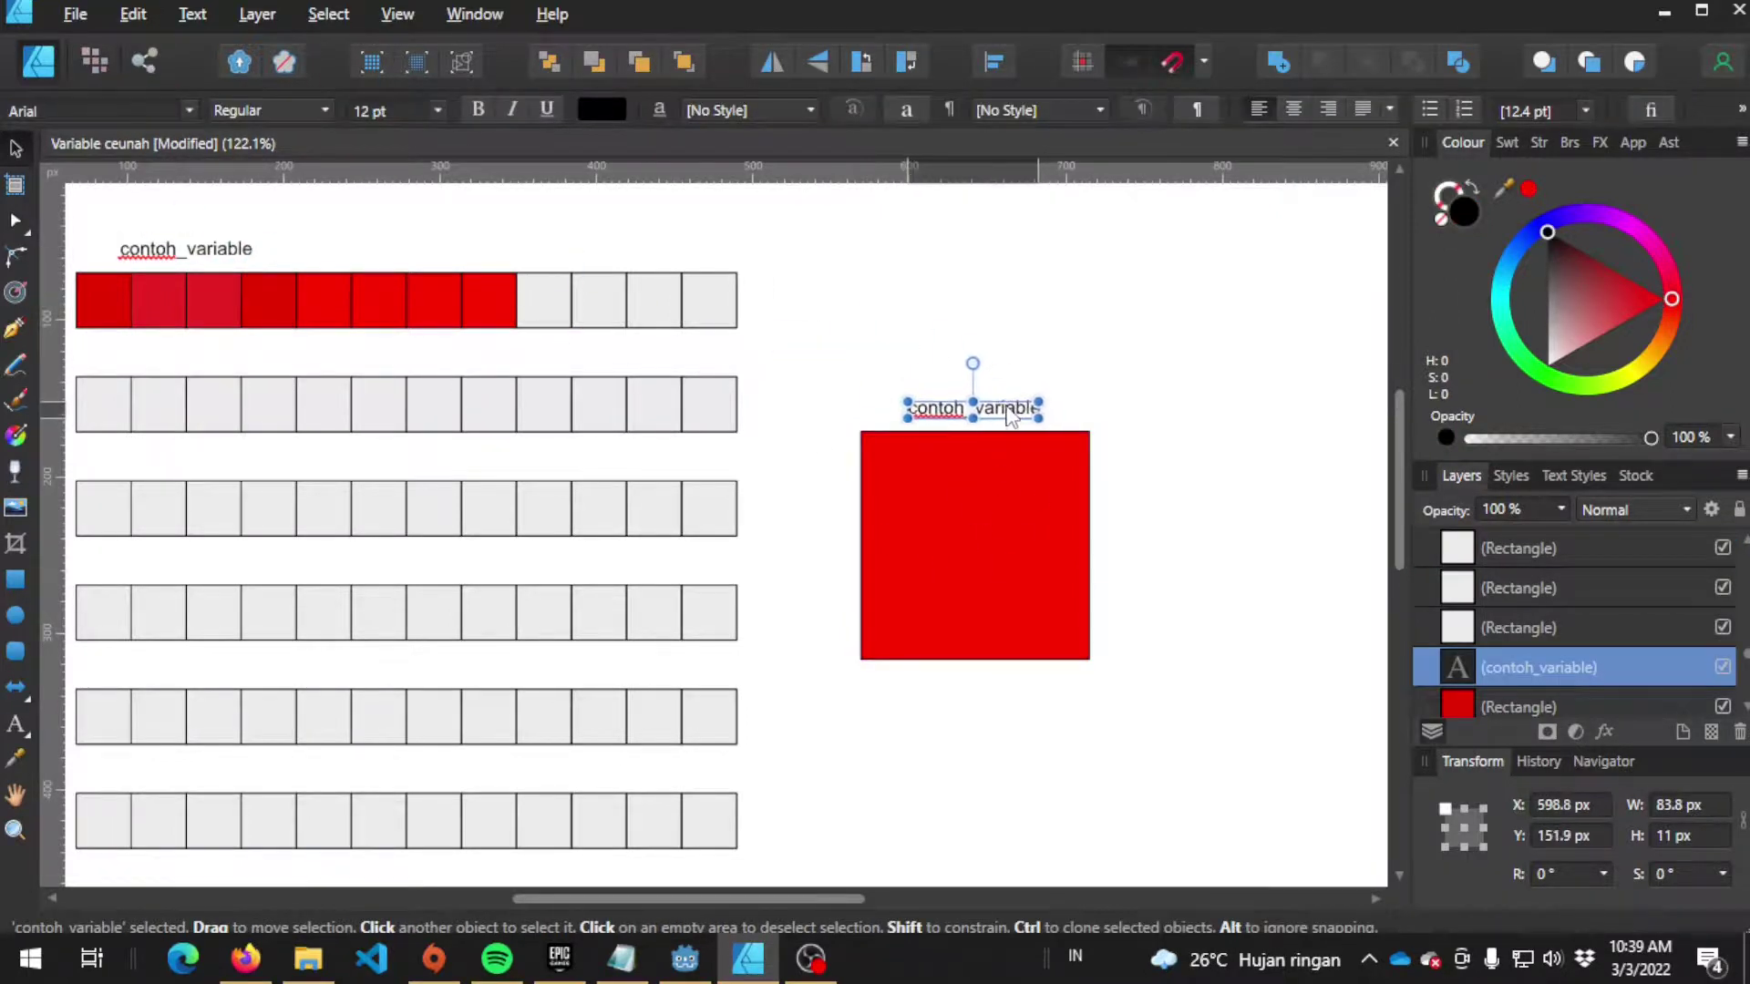
click(1250, 488)
key(alt+Tab)
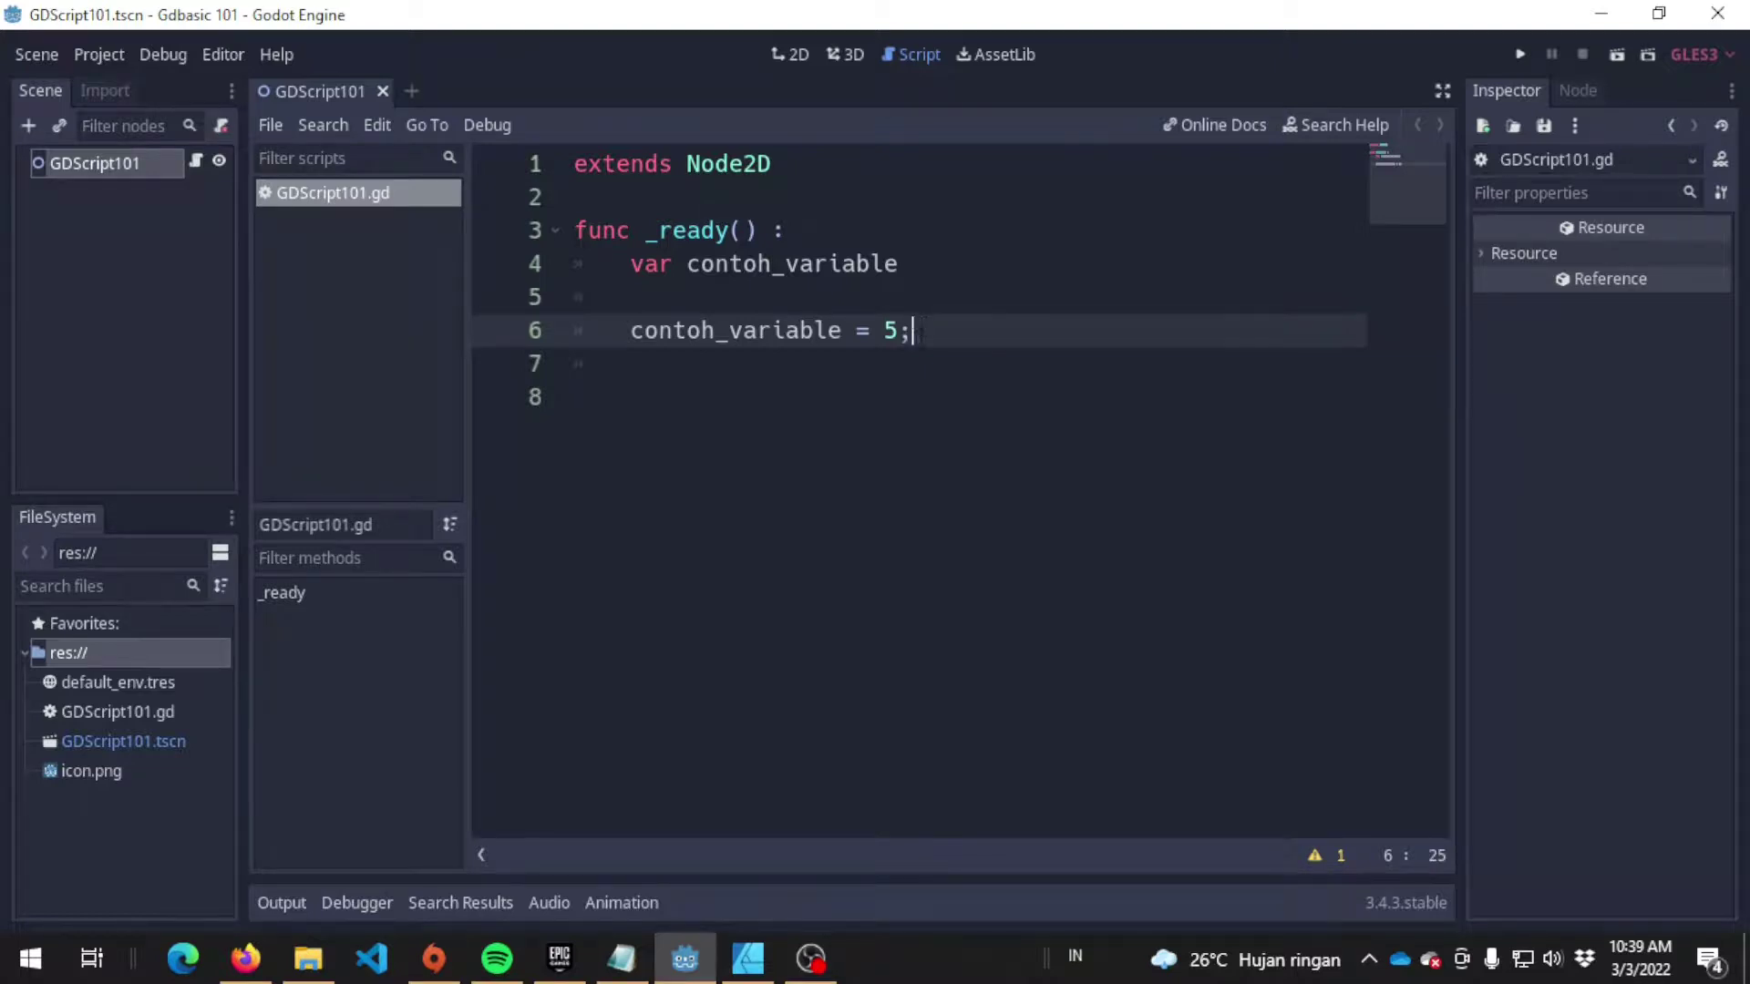
Select and re-place the caret on line 6 without editing the script
click(843, 330)
drag(843, 330, 577, 330)
click(913, 330)
click(750, 363)
click(962, 330)
key(alt+Tab)
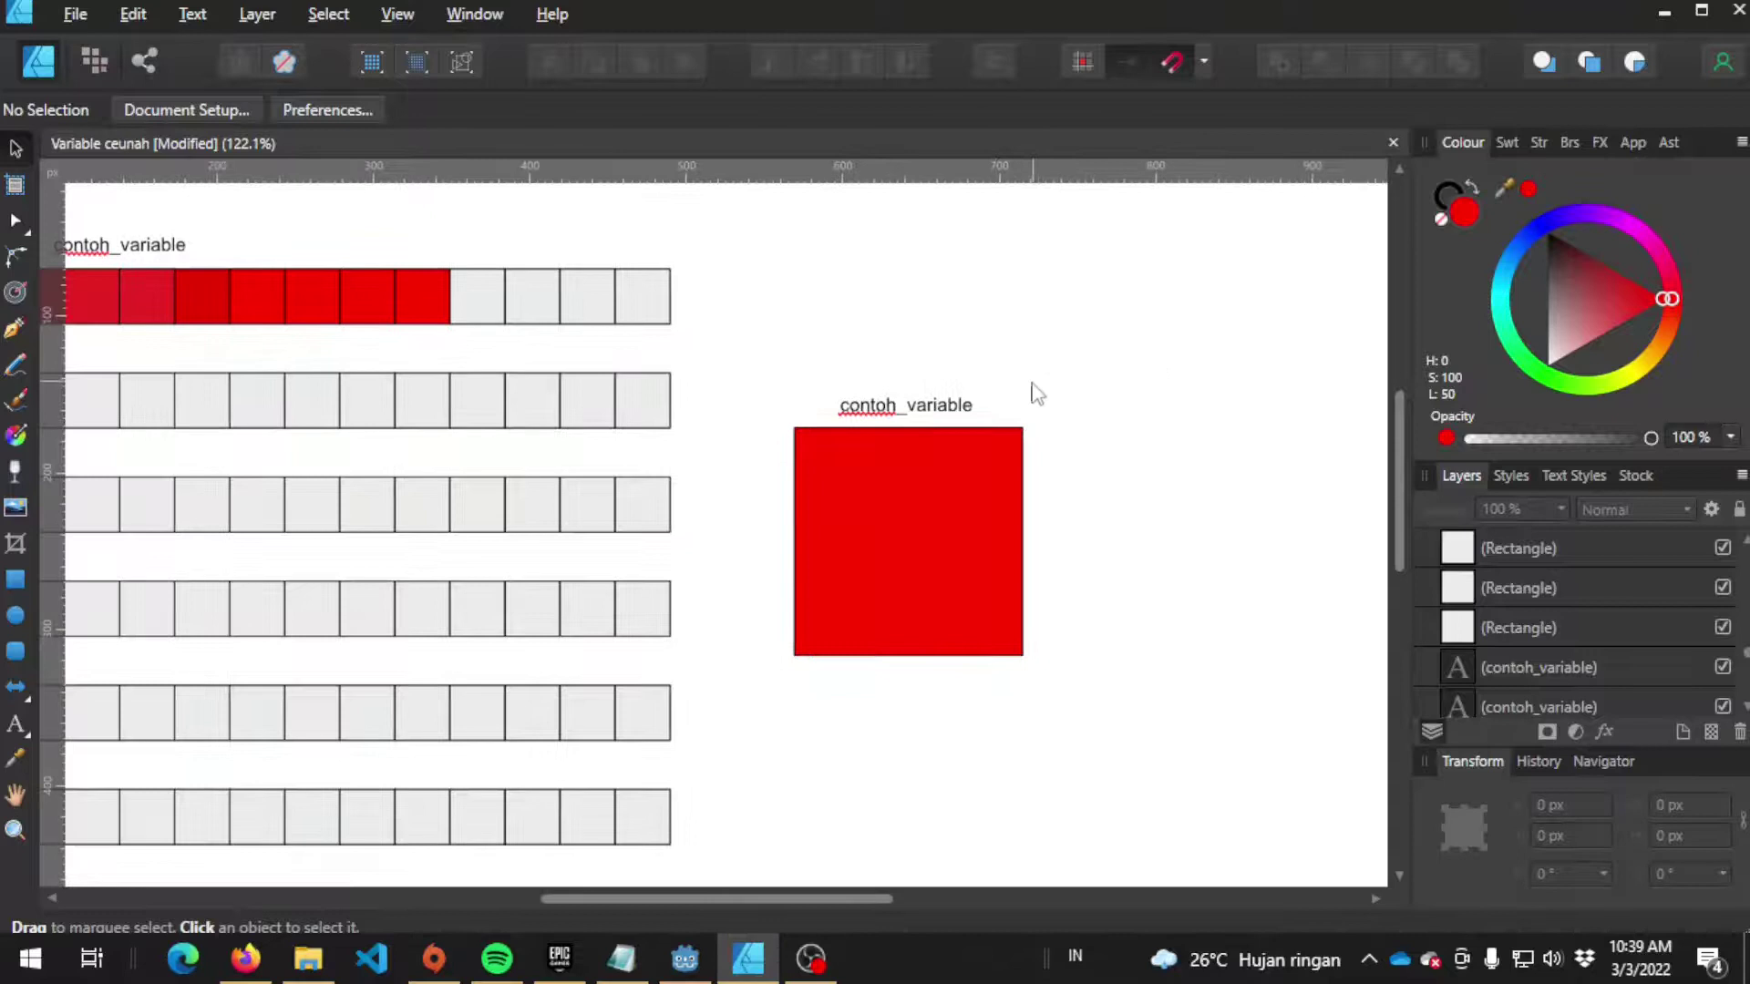
Copy the label, retype it as 5 at 52 pt, and move it into the square
mouse_move(927, 408)
mouse_down()
mouse_move(1166, 547)
mouse_move(948, 393)
mouse_move(1118, 551)
mouse_up()
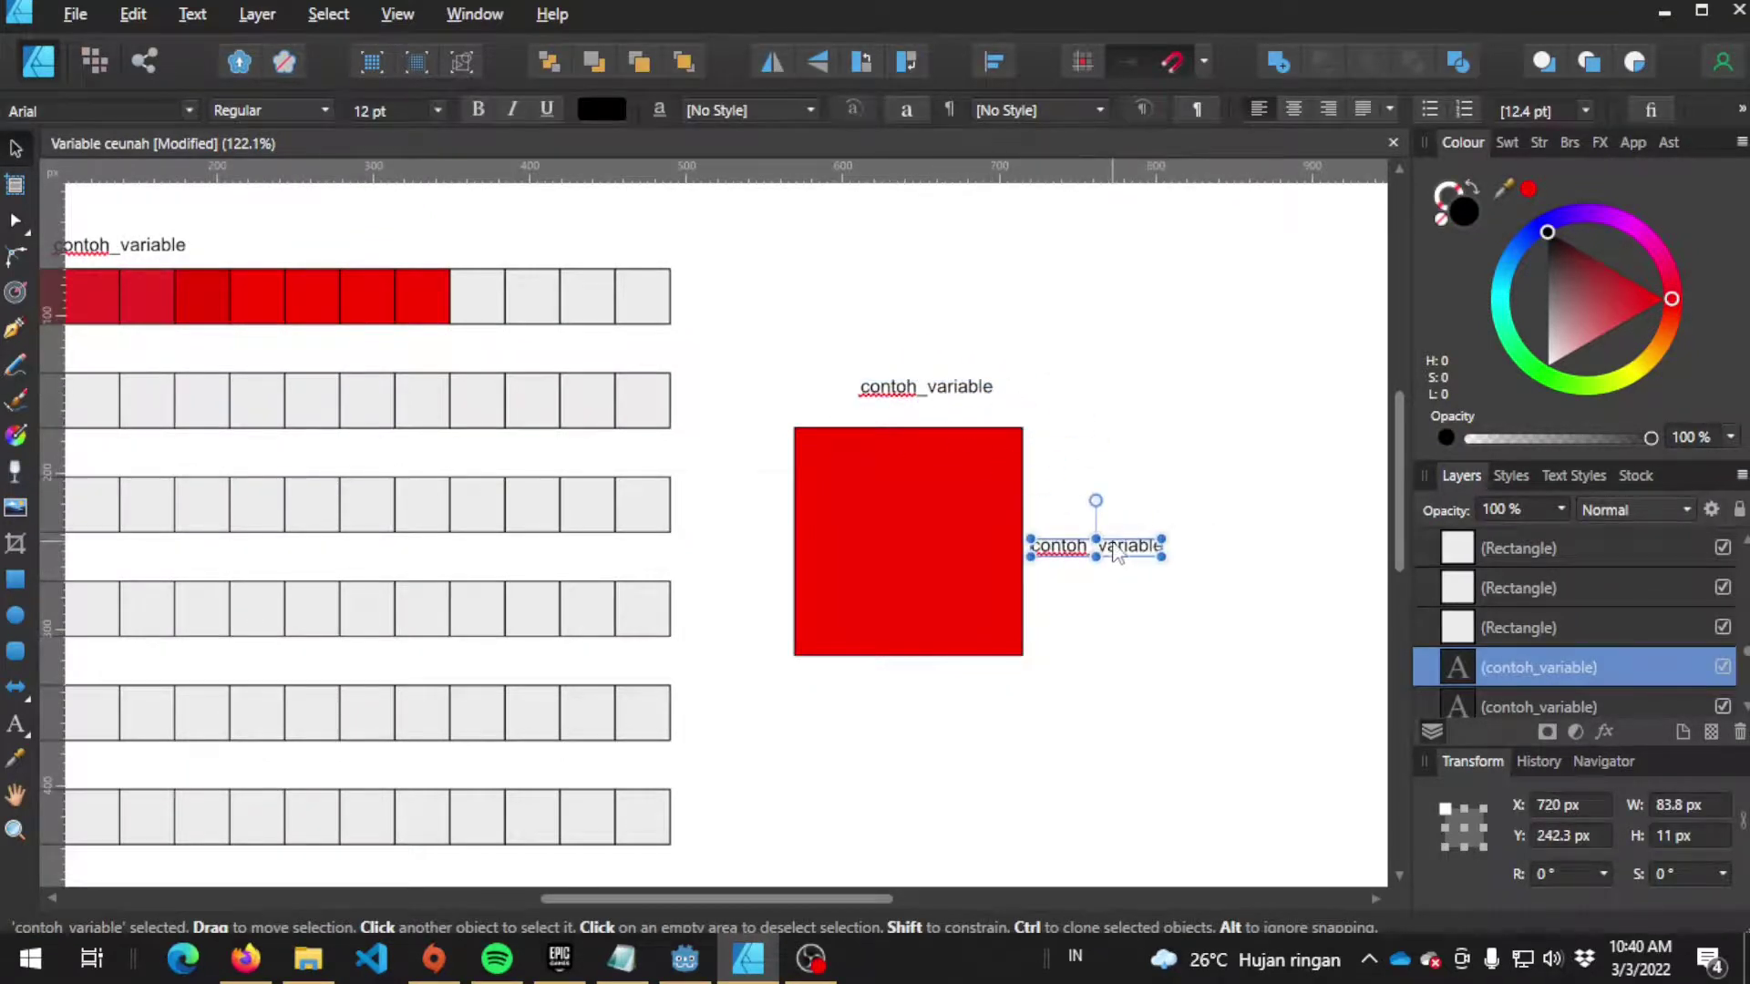
key(t)
key(BackSpace)
text(5)
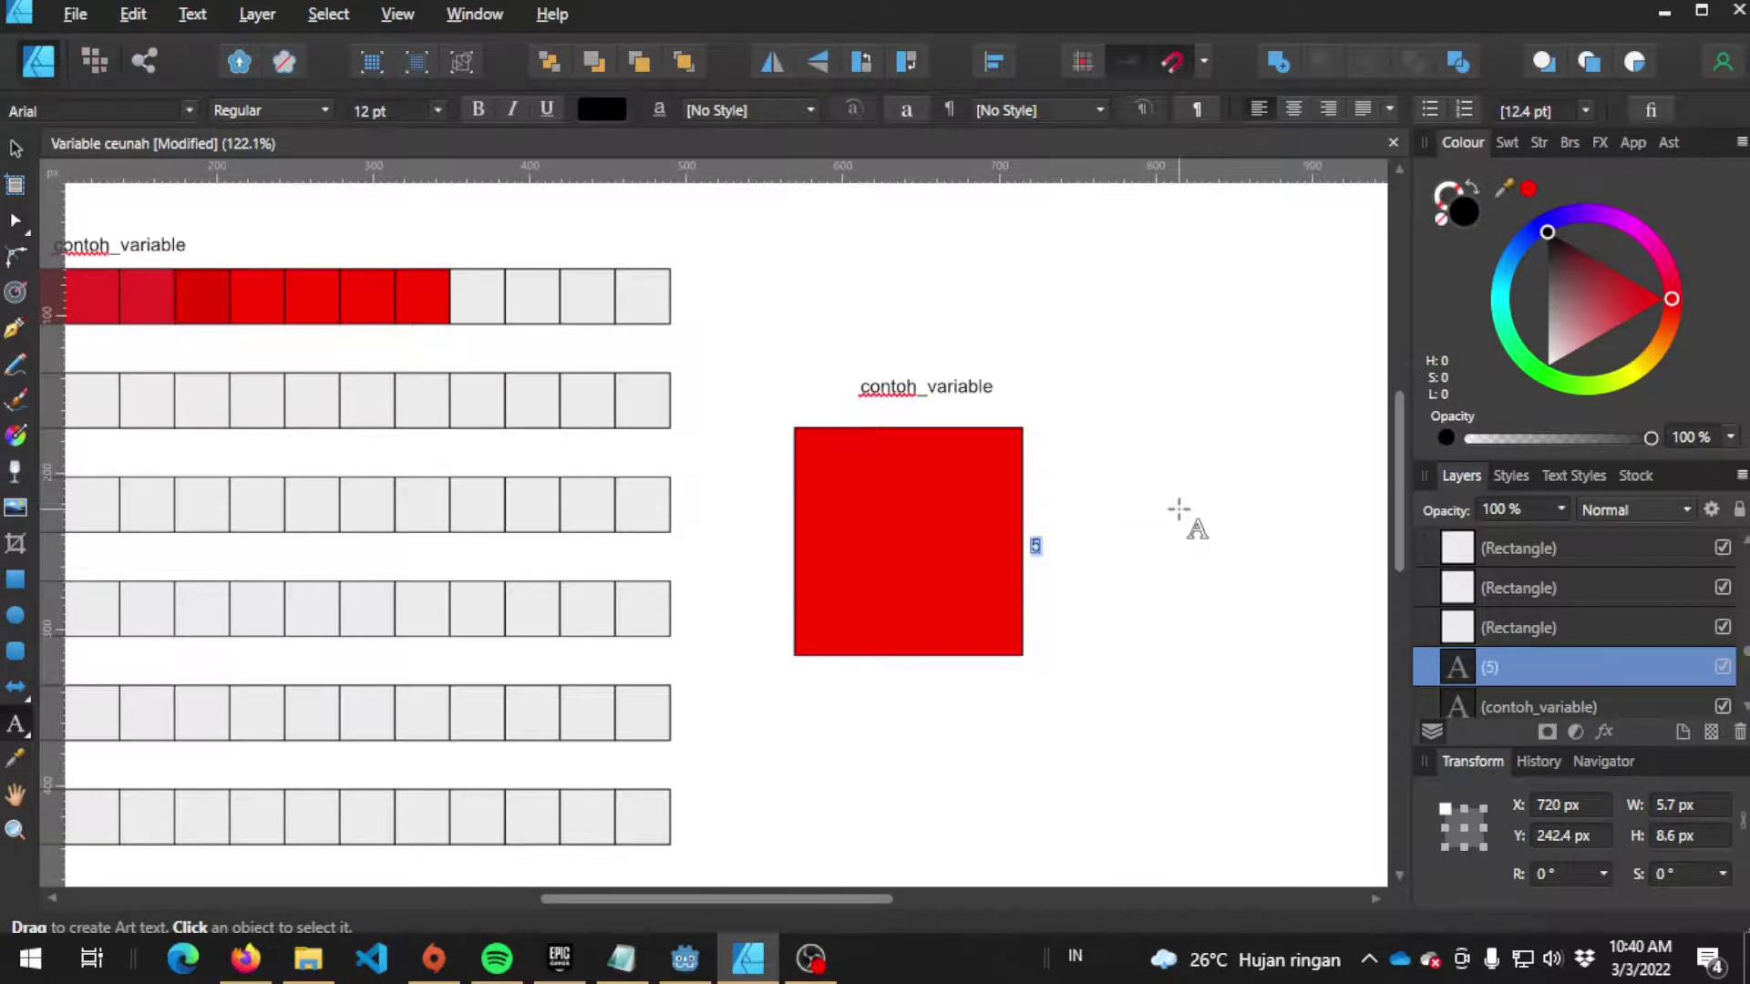
text(52)
key(Return)
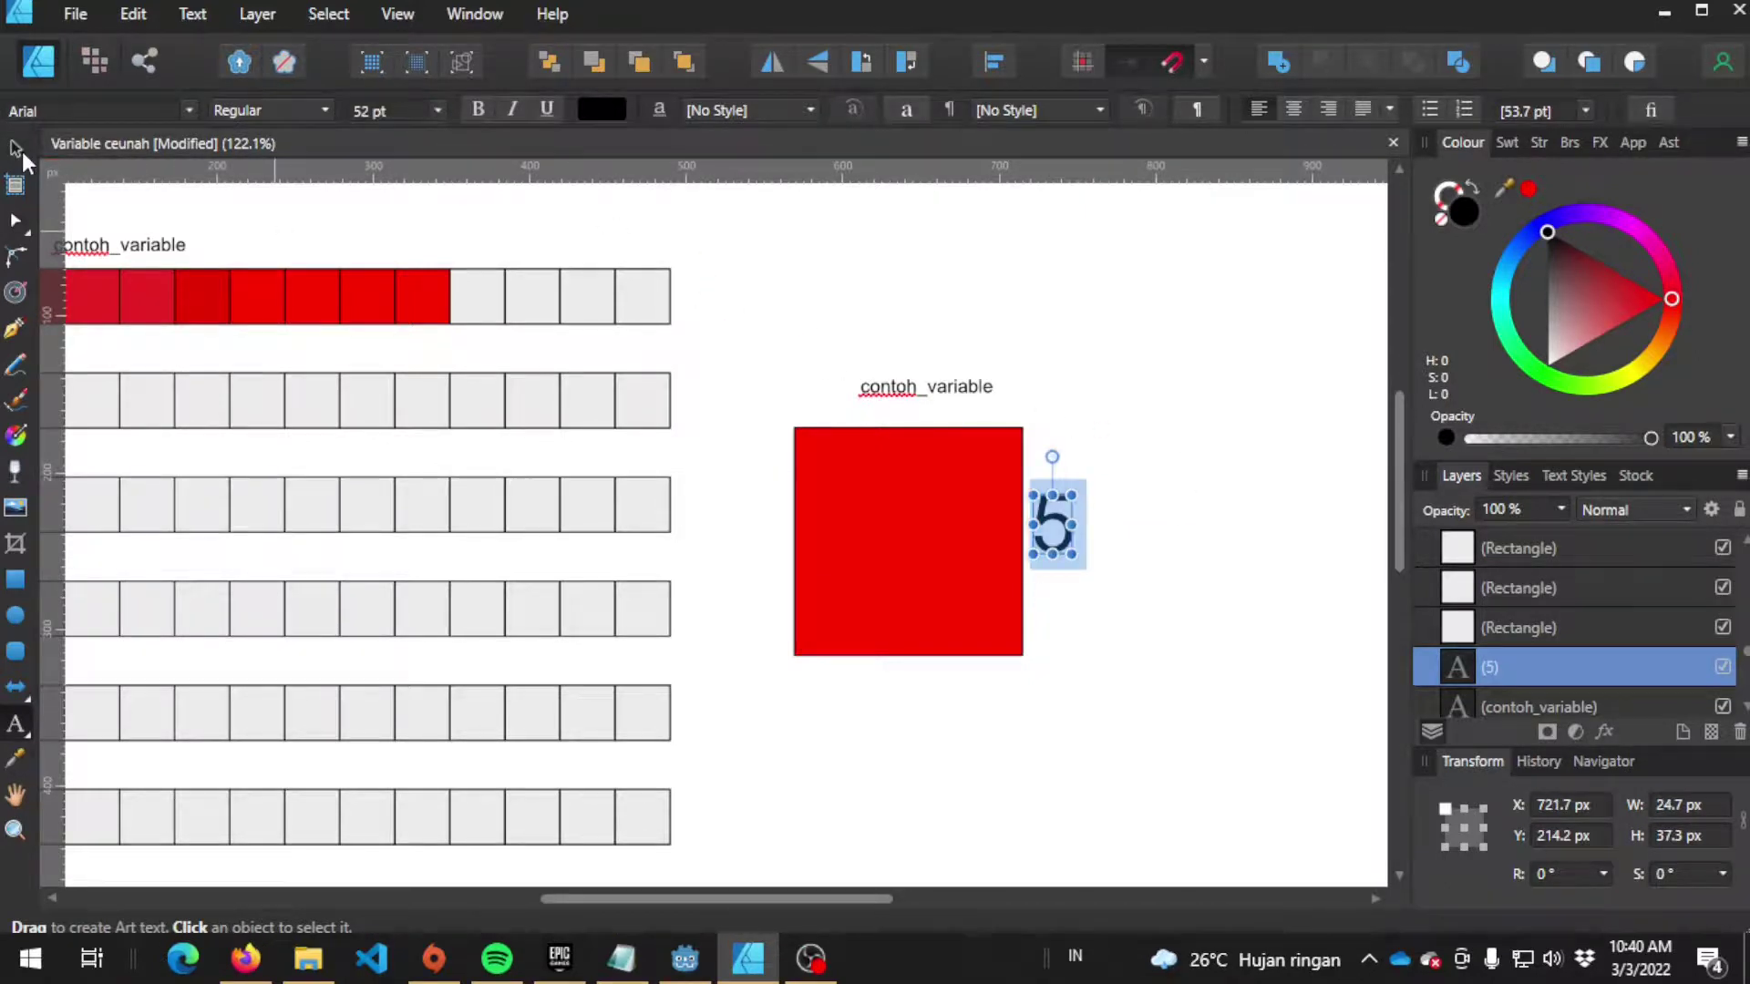
click(15, 148)
mouse_move(1028, 540)
mouse_down()
mouse_move(917, 548)
mouse_move(954, 488)
mouse_move(991, 468)
mouse_up()
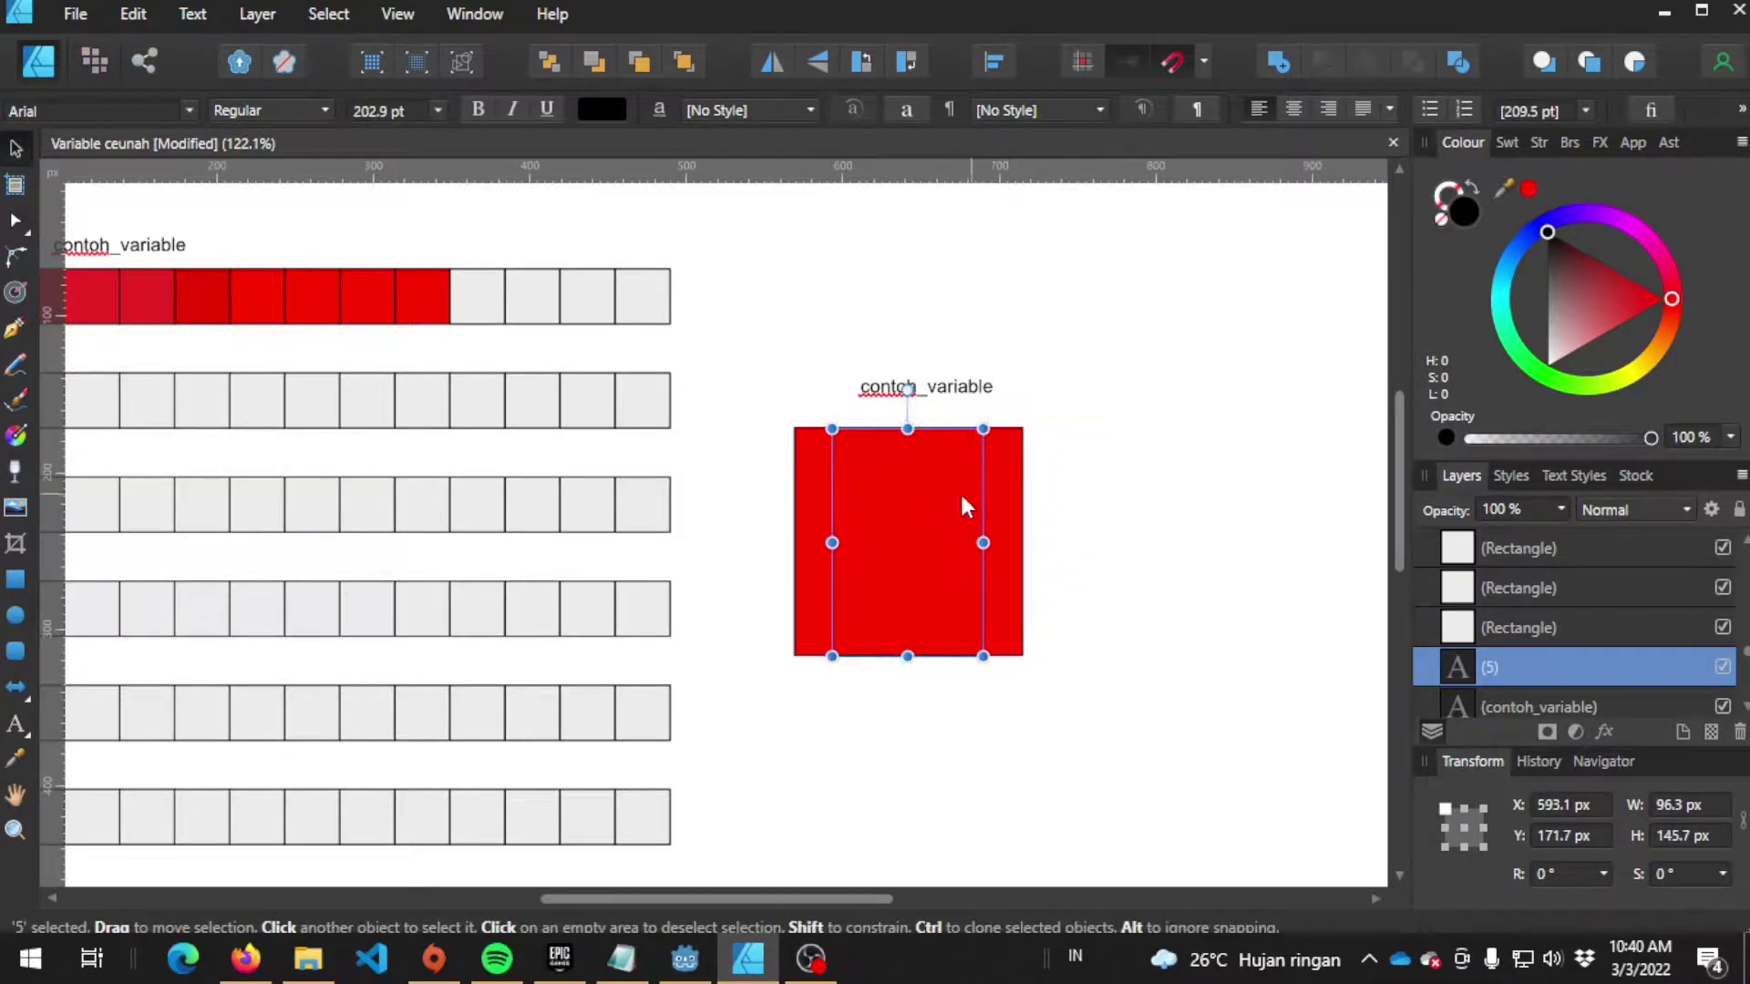
Bring the 5 in front of the square and shrink it to fit; then remove the semicolon after 5 in Godot
right_click(937, 496)
mouse_move(1069, 270)
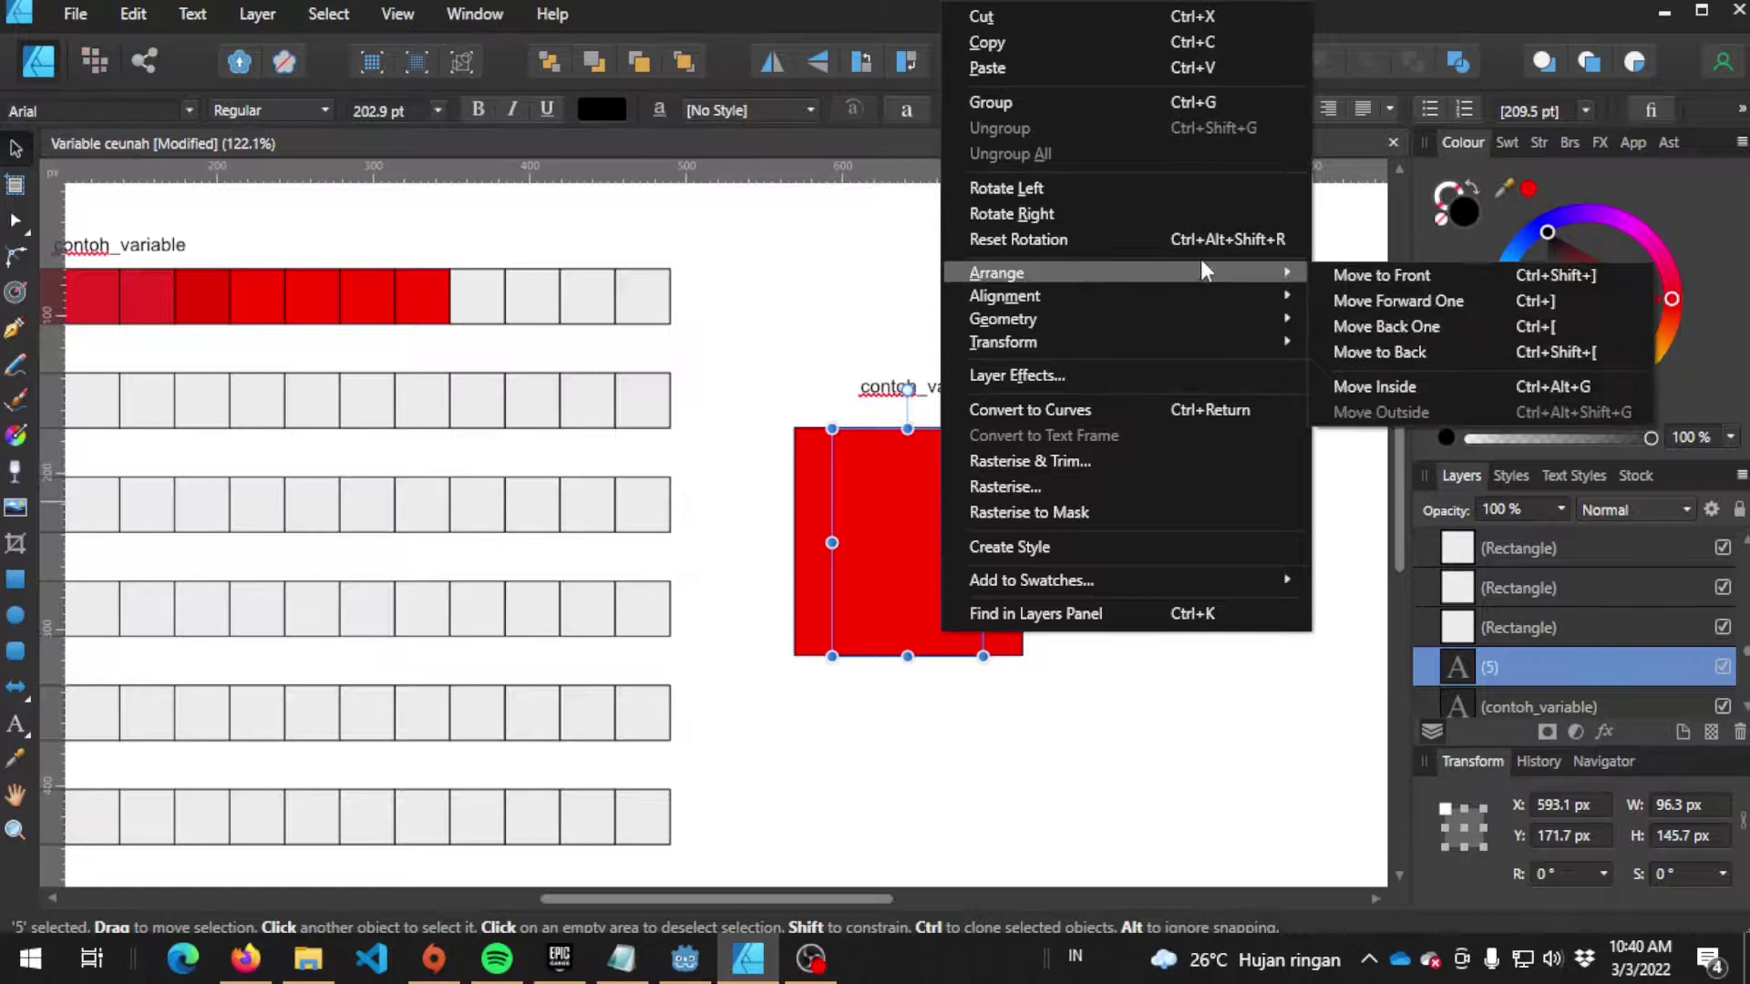
click(1402, 274)
click(1210, 518)
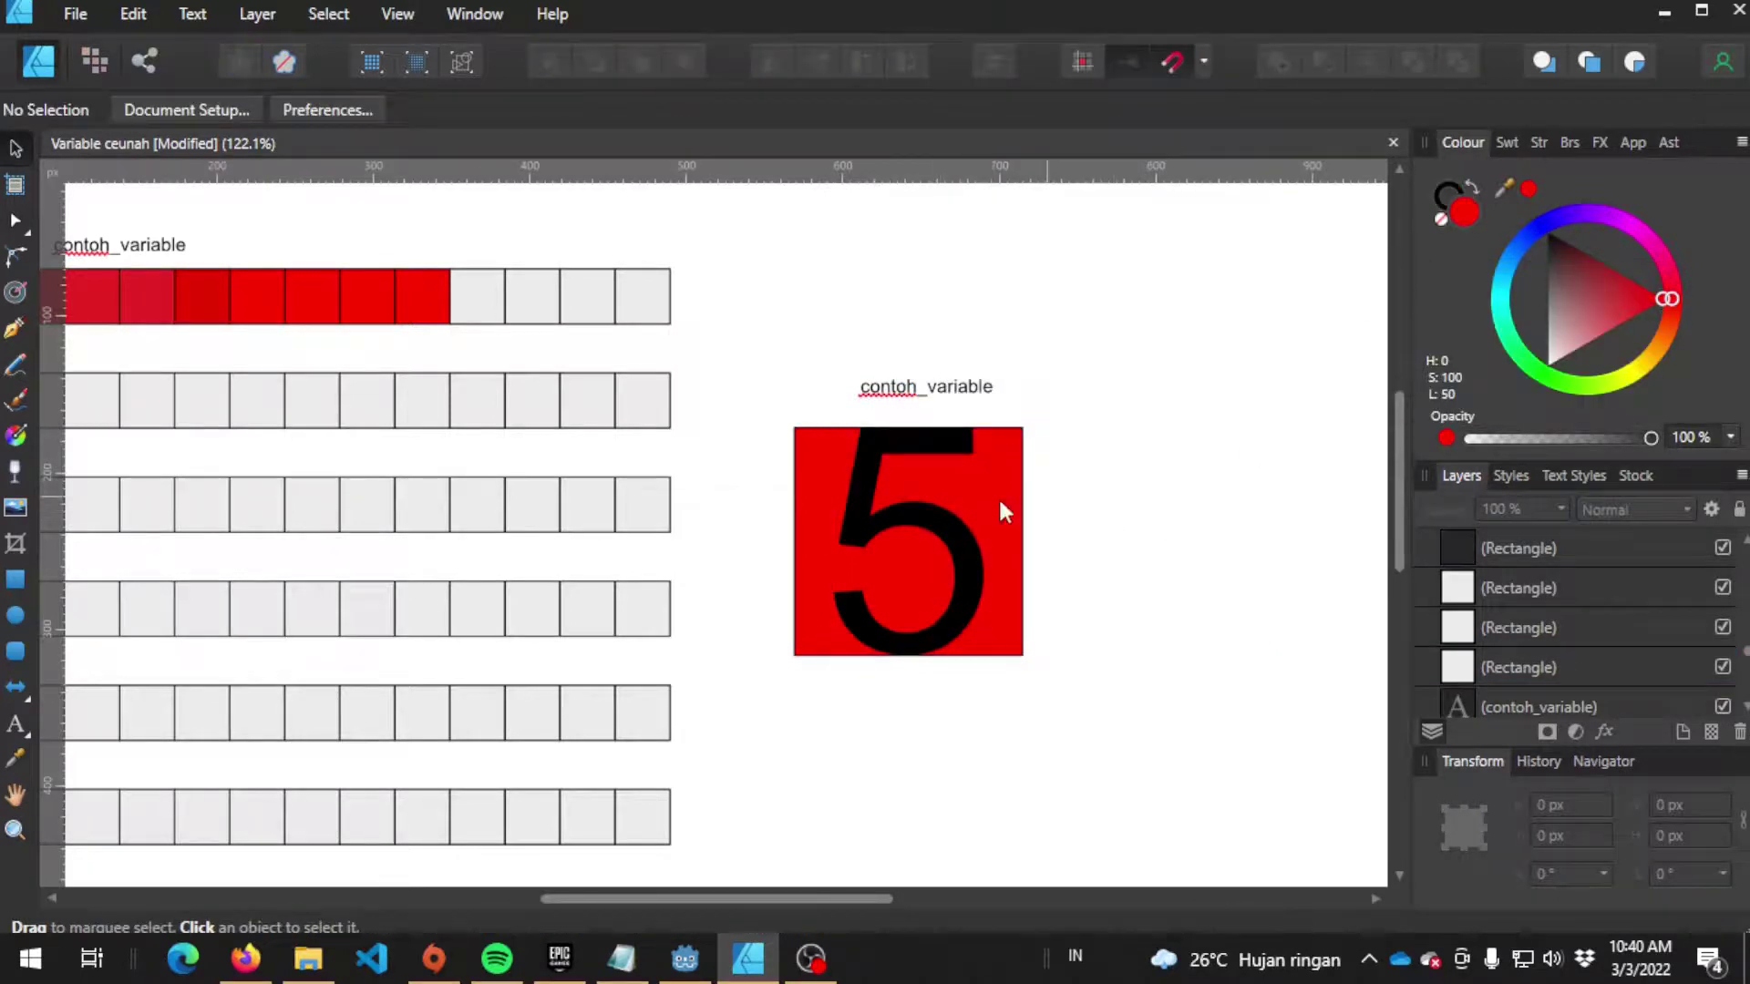
click(947, 527)
drag(989, 420, 975, 456)
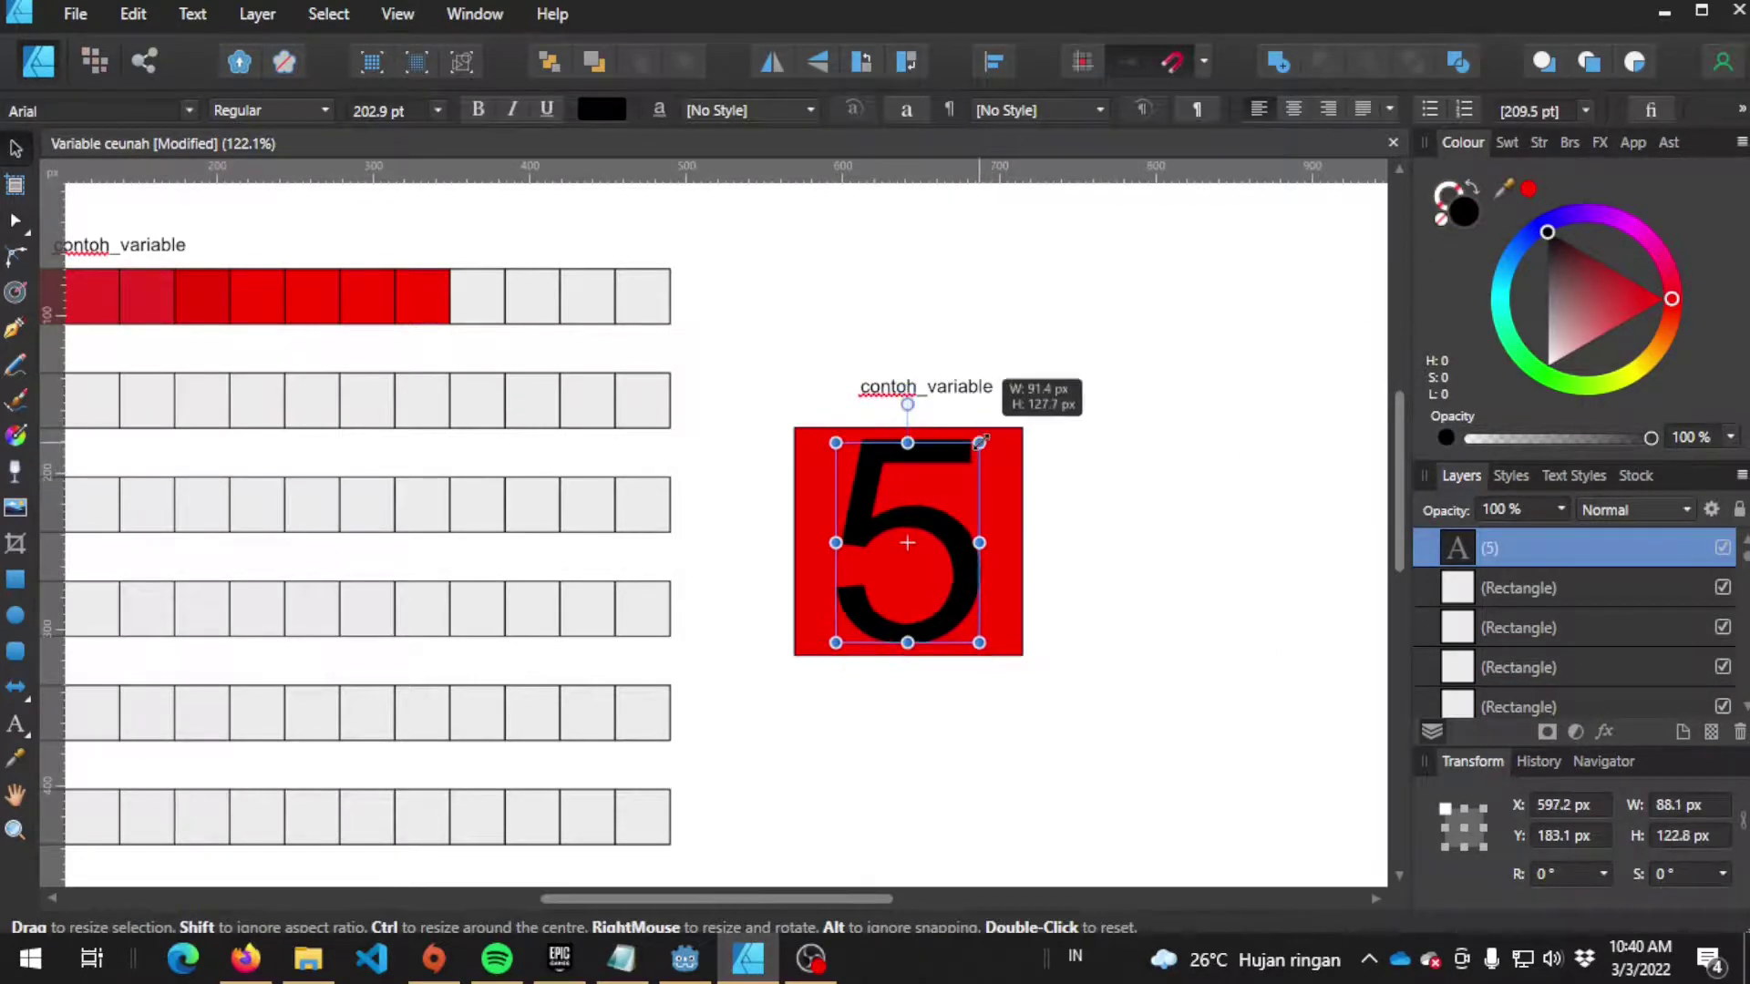
click(1075, 406)
click(961, 495)
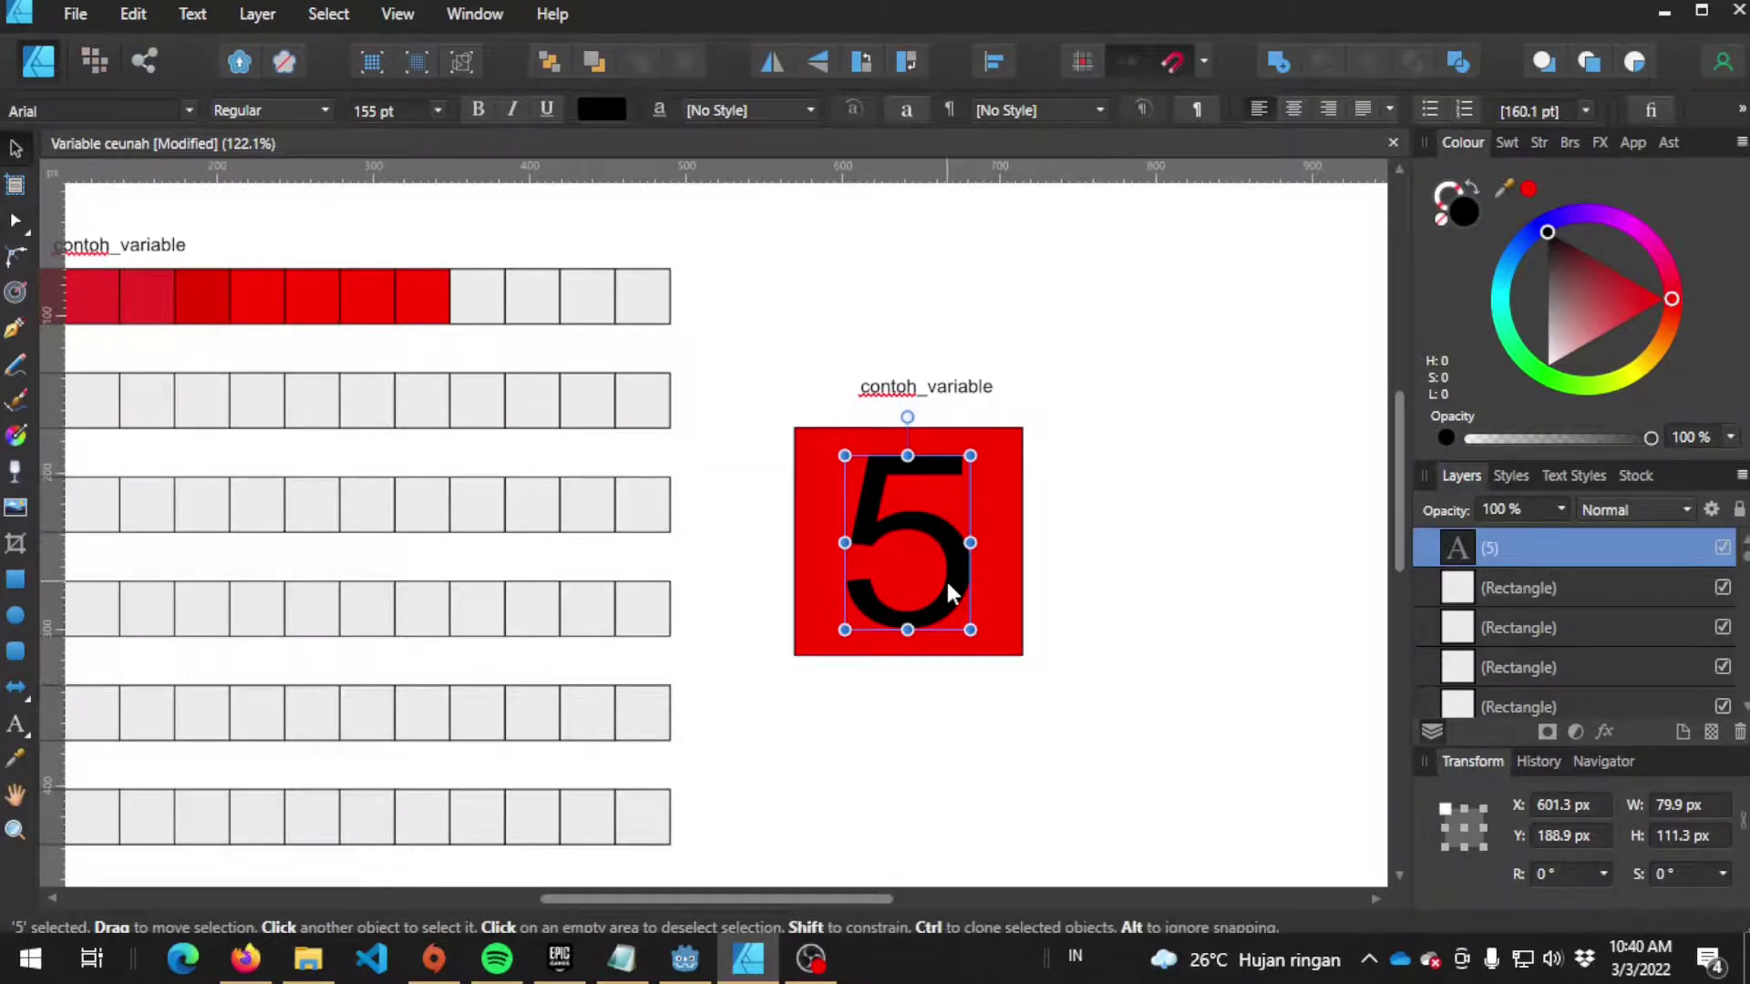
key(alt+Tab)
key(BackSpace)
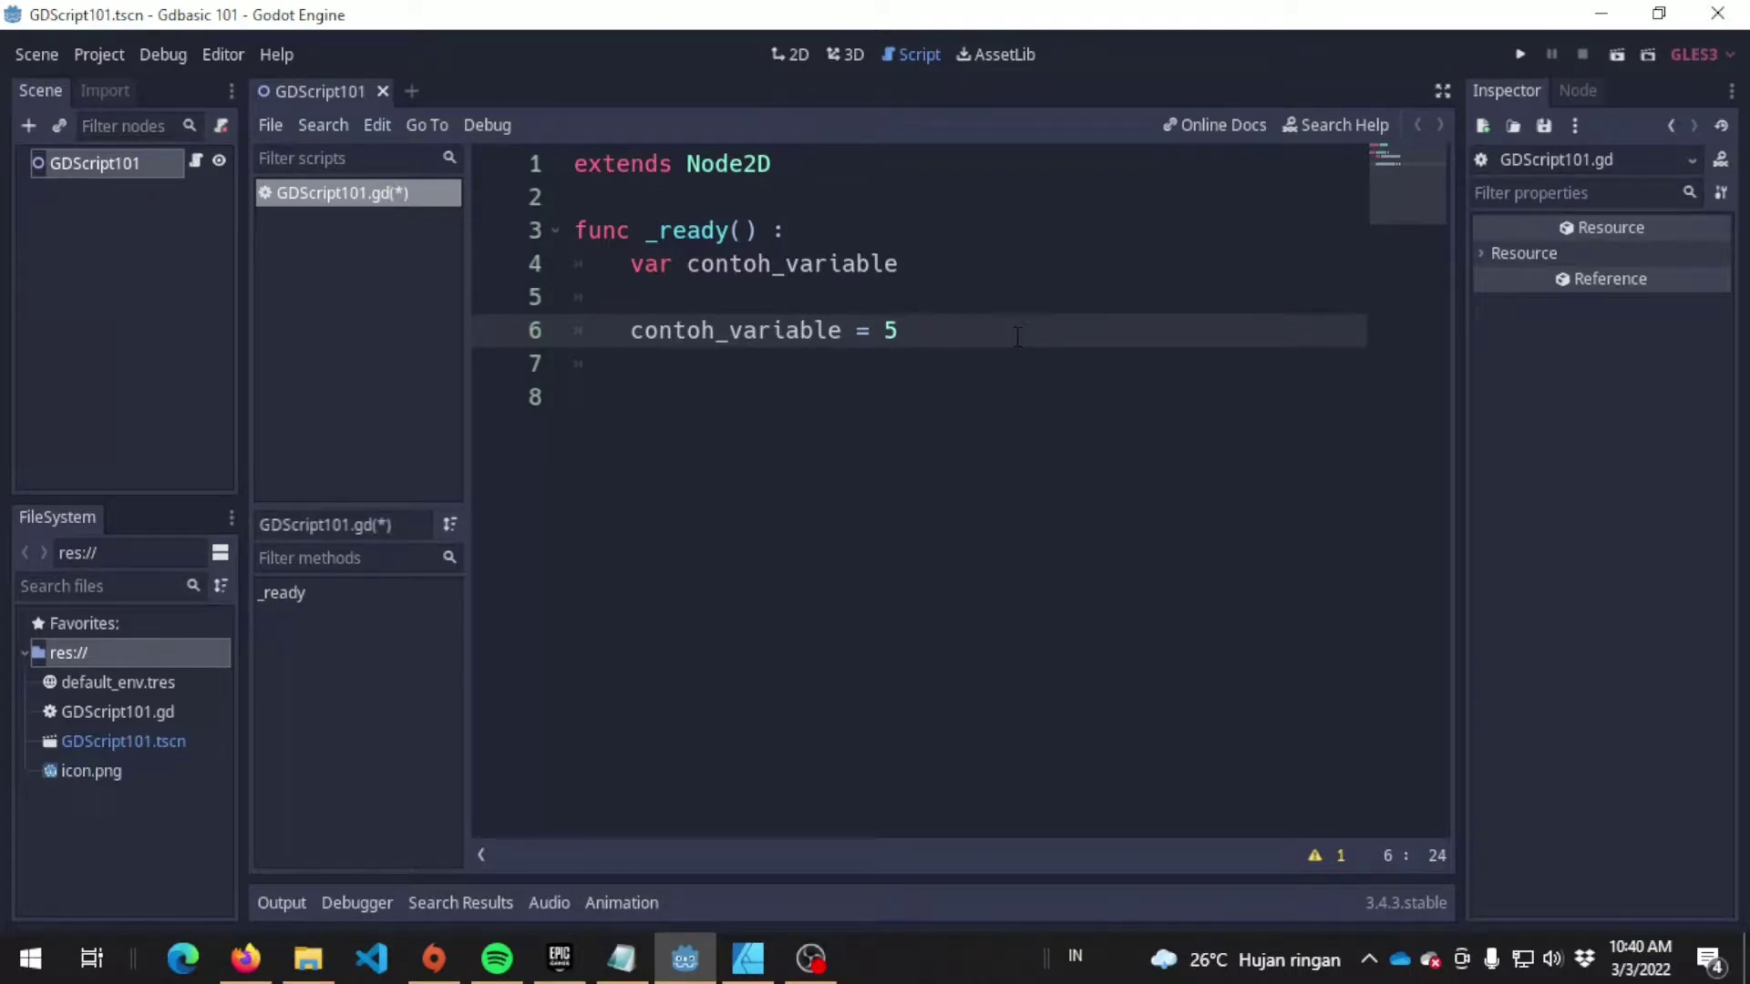
Change line 6's value from 5 to 2.5 and save, then trim the value back down
key(BackSpace)
text(2.5)
key(ctrl+s)
key(BackSpace)
key(BackSpace)
key(ctrl+s)
Set line 6 to contoh_variable = 2 and begin line 7 with contoh_variable =
key(BackSpace)
Try assigning the string "hello" on line 6, save, then select and remove it
text("hello)
key(ctrl+s)
key(ctrl+shift+Left)
key(ctrl+shift+Left)
key(ctrl+shift+Left)
key(ctrl+shift+Right)
key(ctrl+shift+Right)
key(ctrl+shift+Right)
key(ctrl+shift+Left)
key(ctrl+shift+Left)
key(ctrl+shift+Right)
key(ctrl+shift+Right)
key(ctrl+shift+Left)
key(BackSpace)
key(BackSpace)
text(2)
key(Return)
text(contoh_variable =)
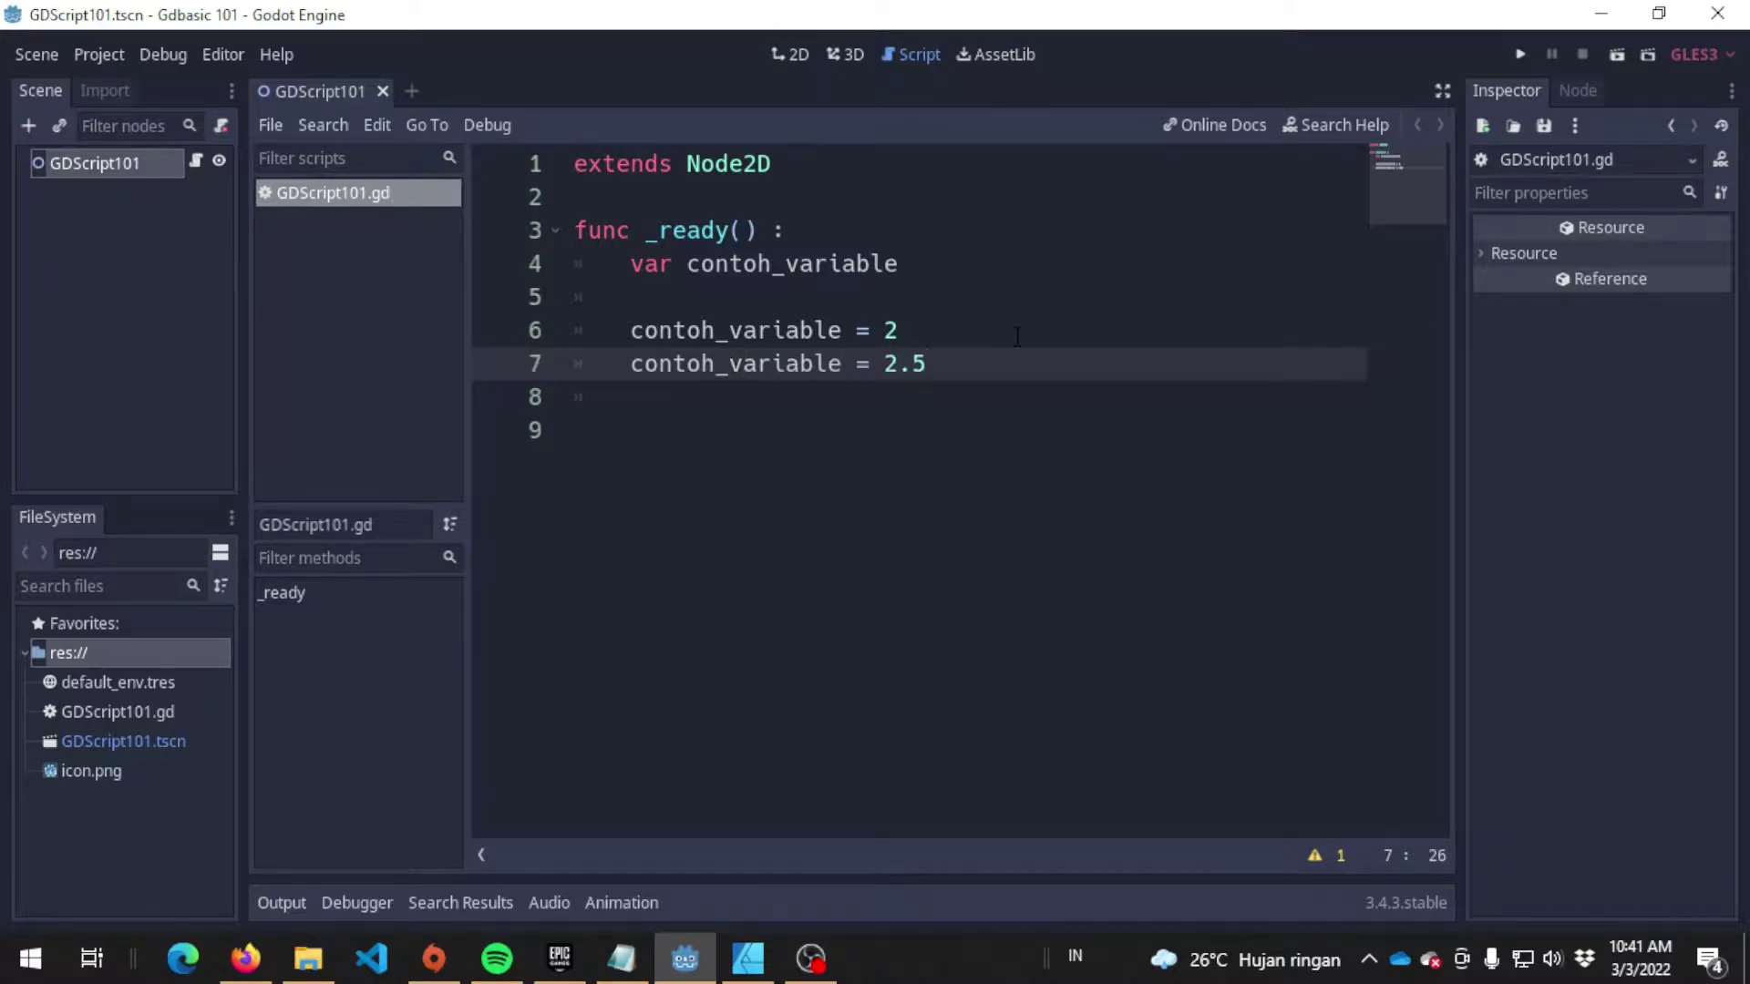
Comment line 6 with #integer and line 7 with #float, then save the script
click(1017, 336)
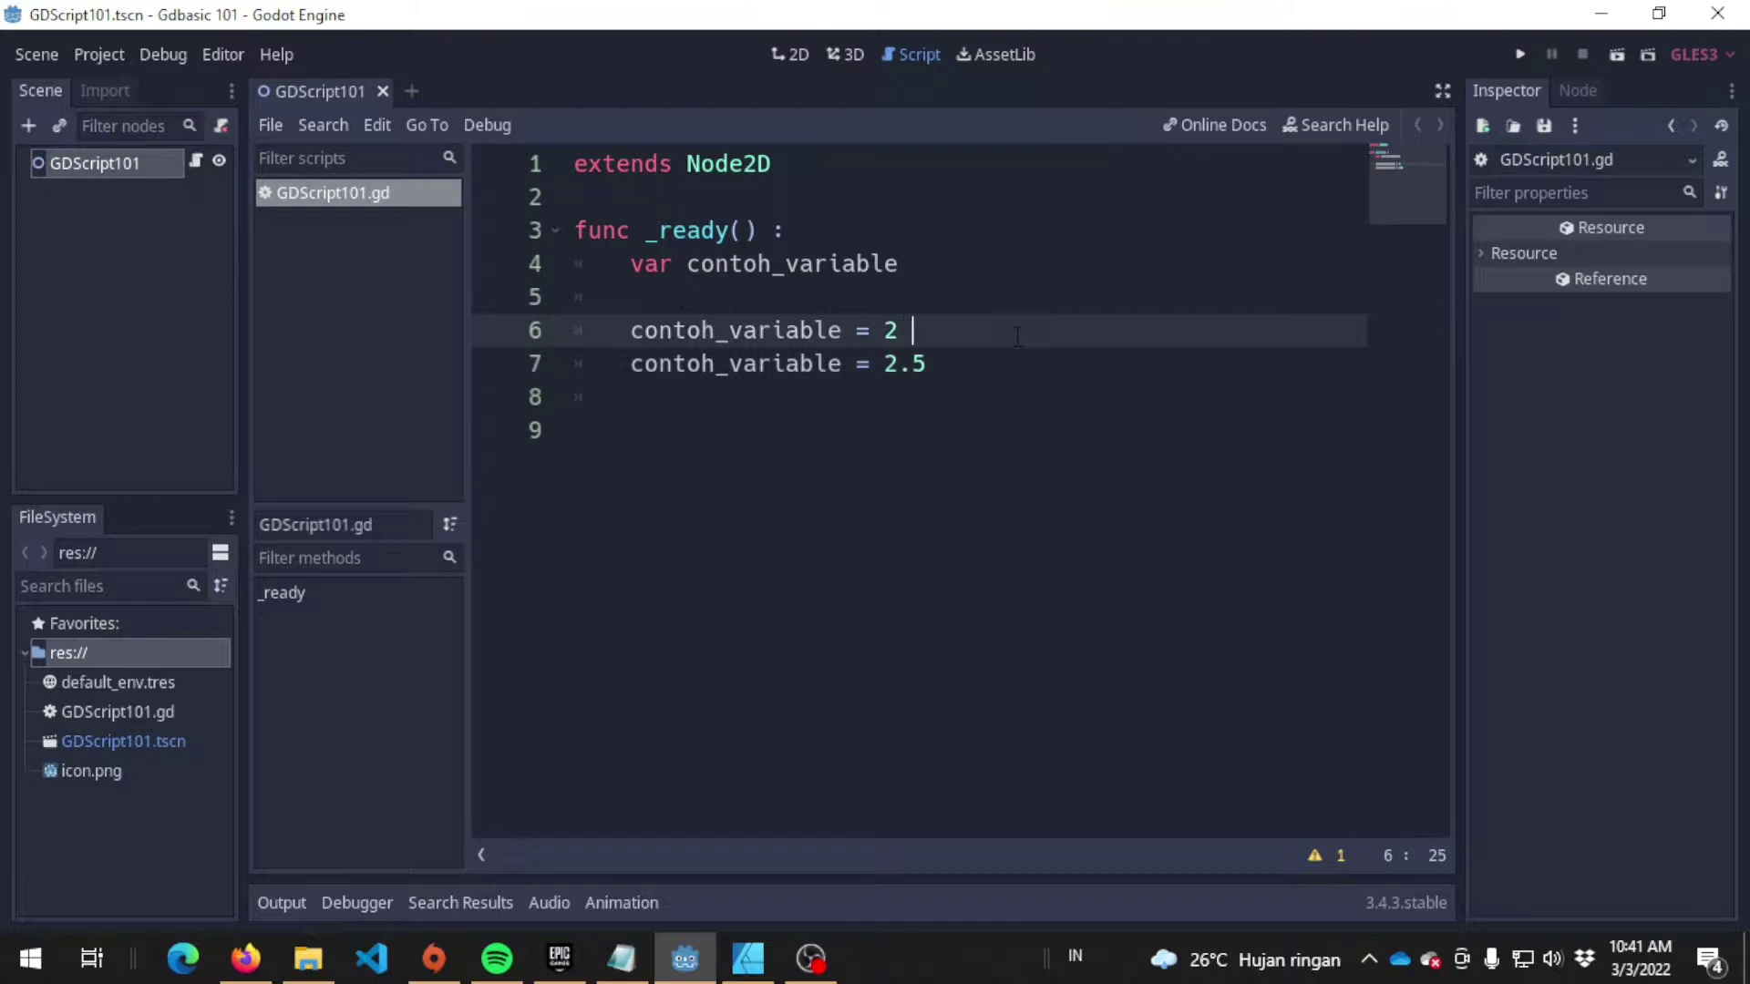
text(#integer)
key(Down)
text(#float)
key(ctrl+s)
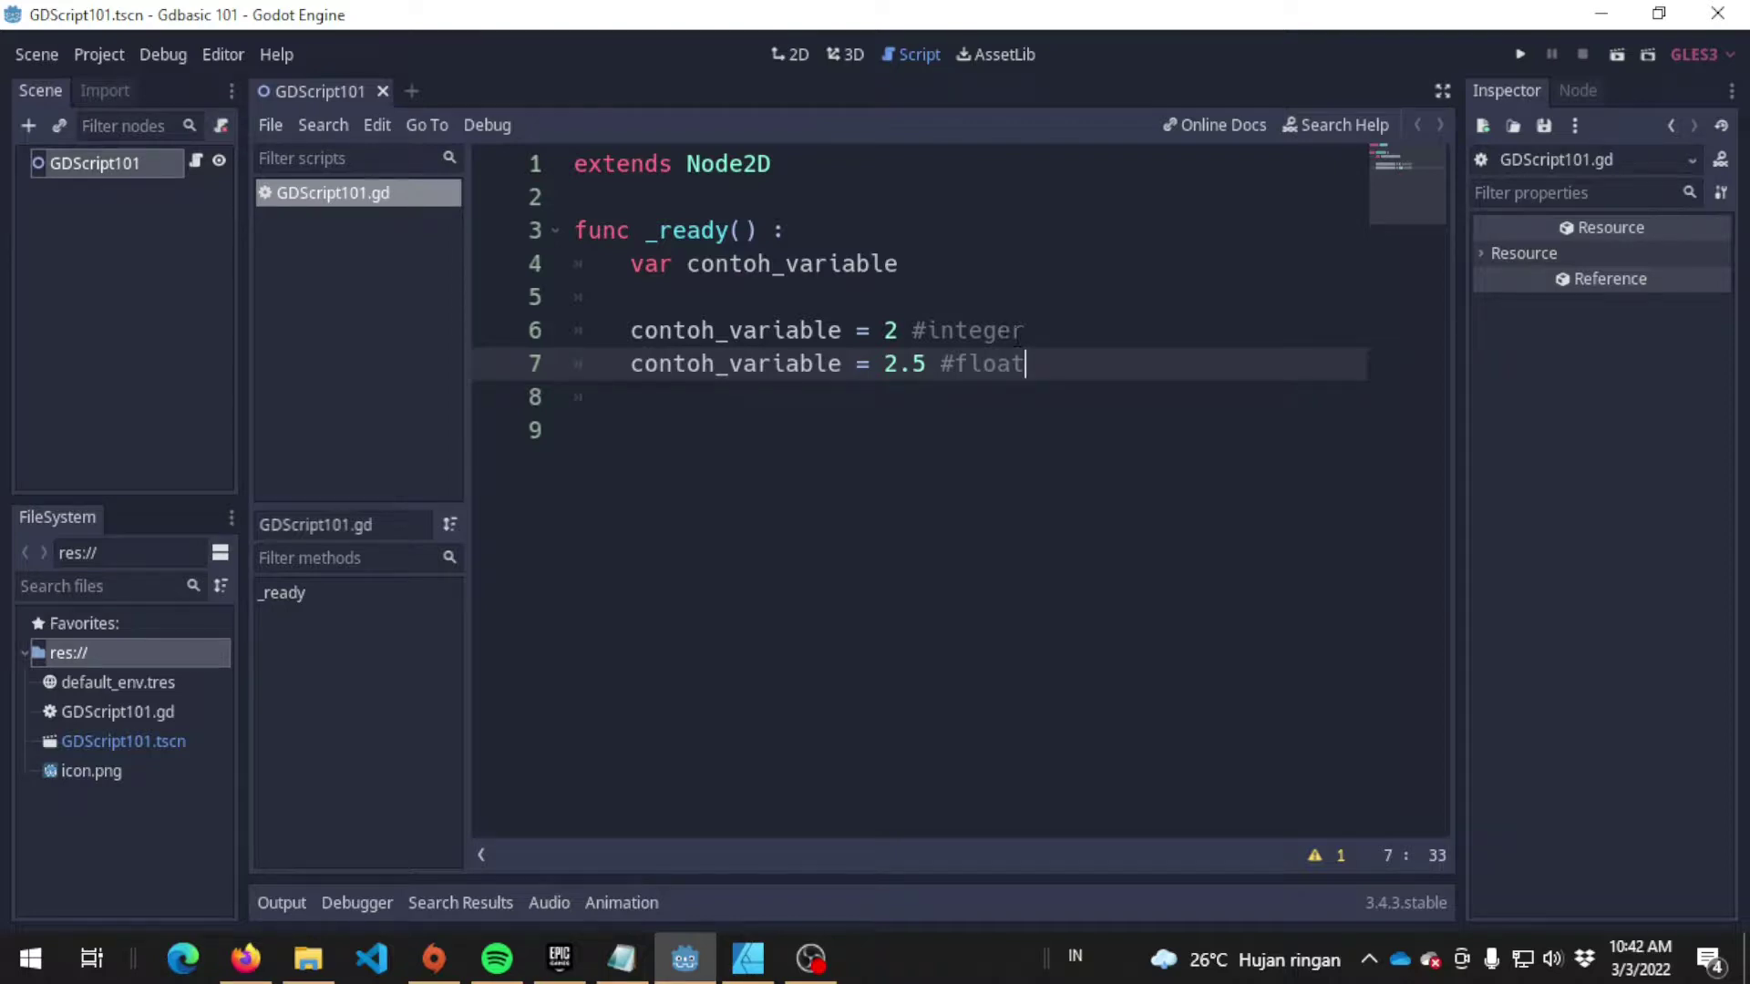
click(900, 263)
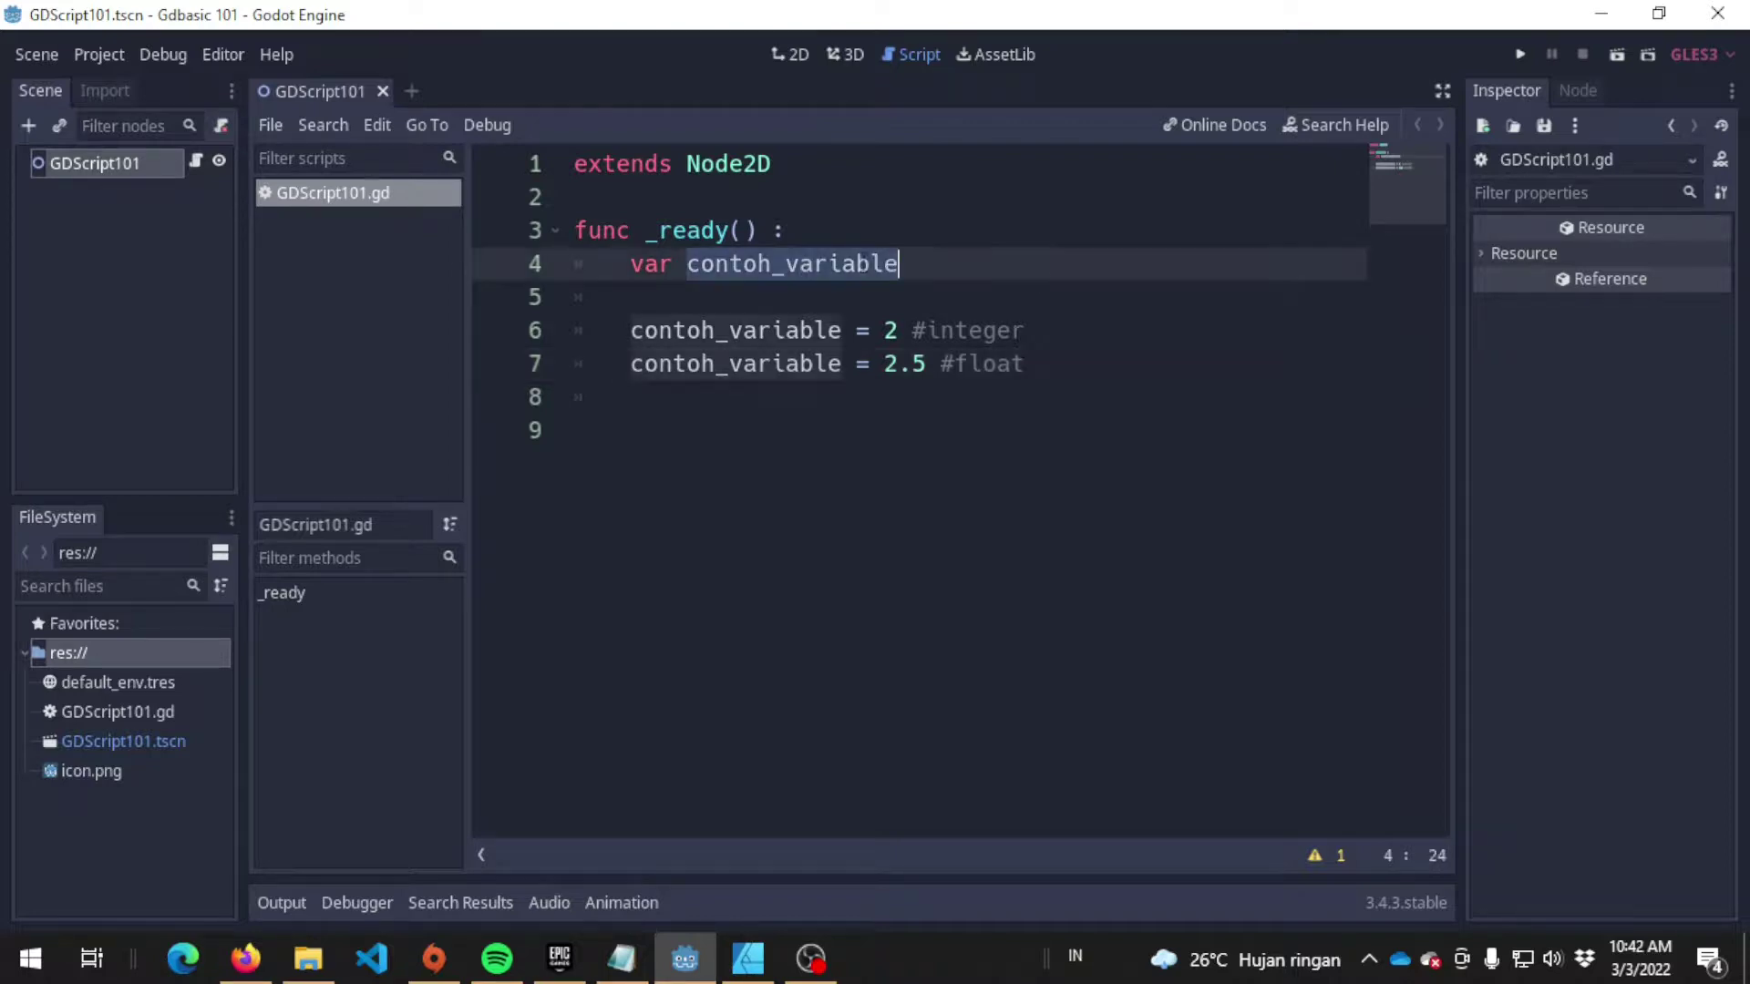
click(1017, 270)
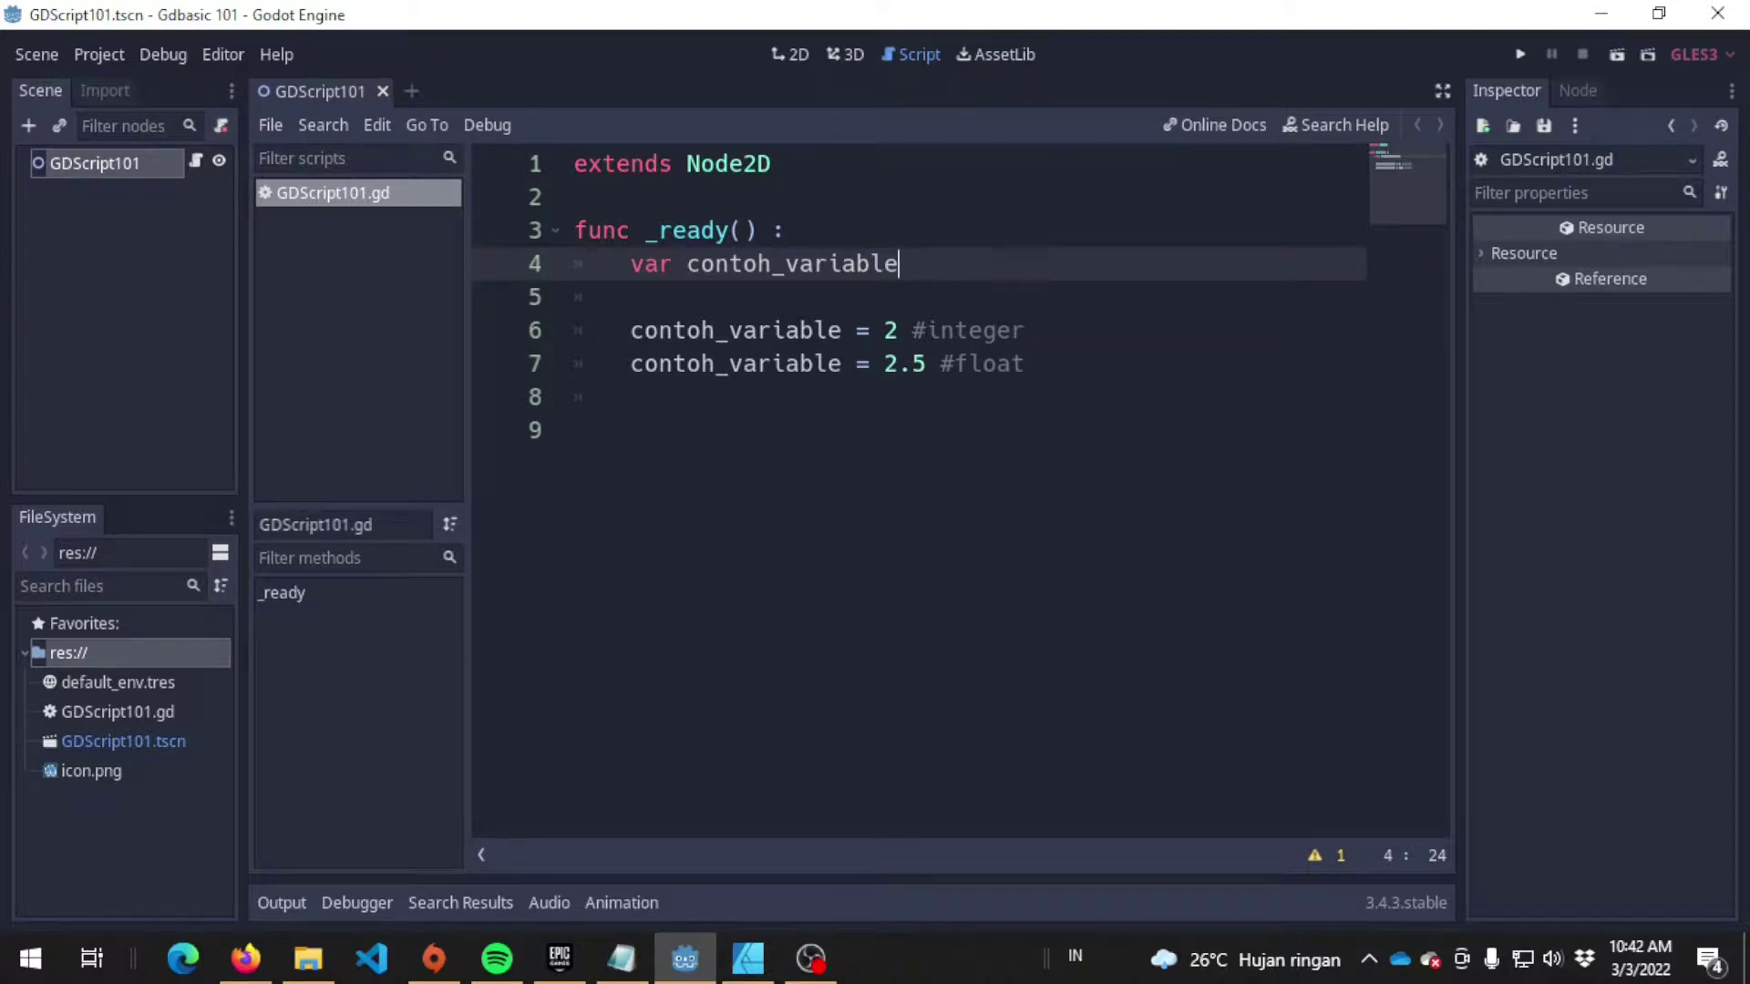
click(1080, 360)
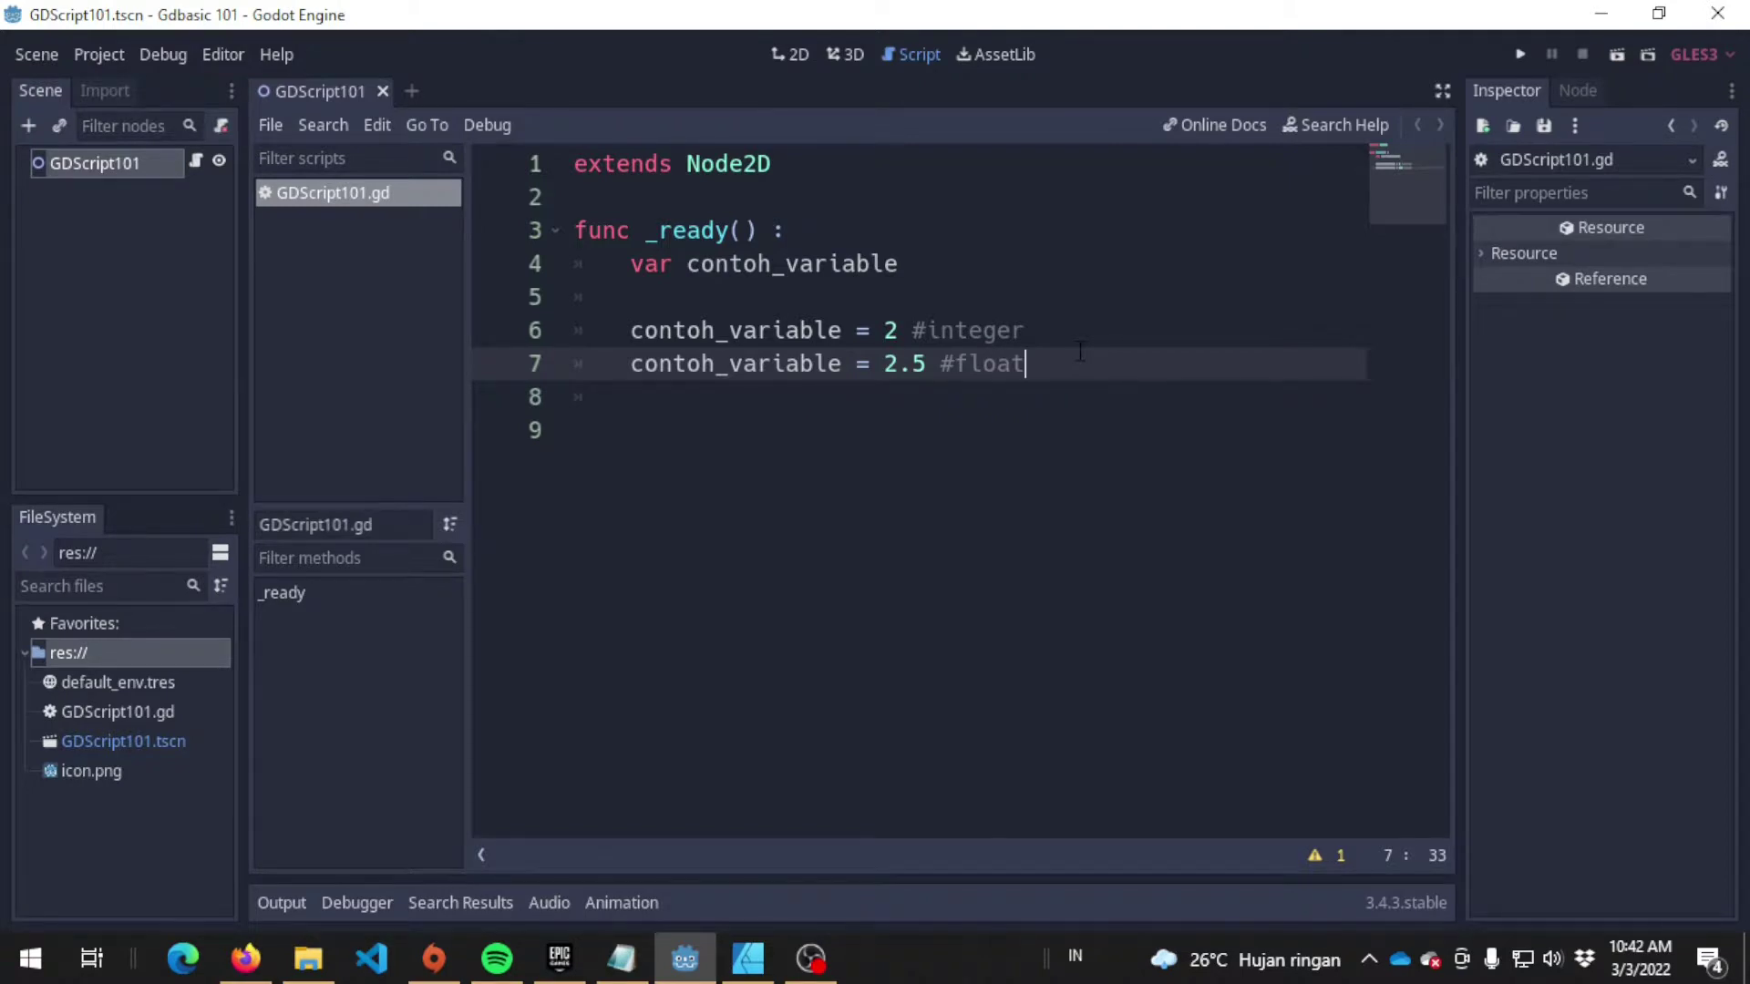
Add print (contoh_variable + " ini sebuah string") on line 9 and run the scene
key(Return)
key(Return)
text(print (contoh)
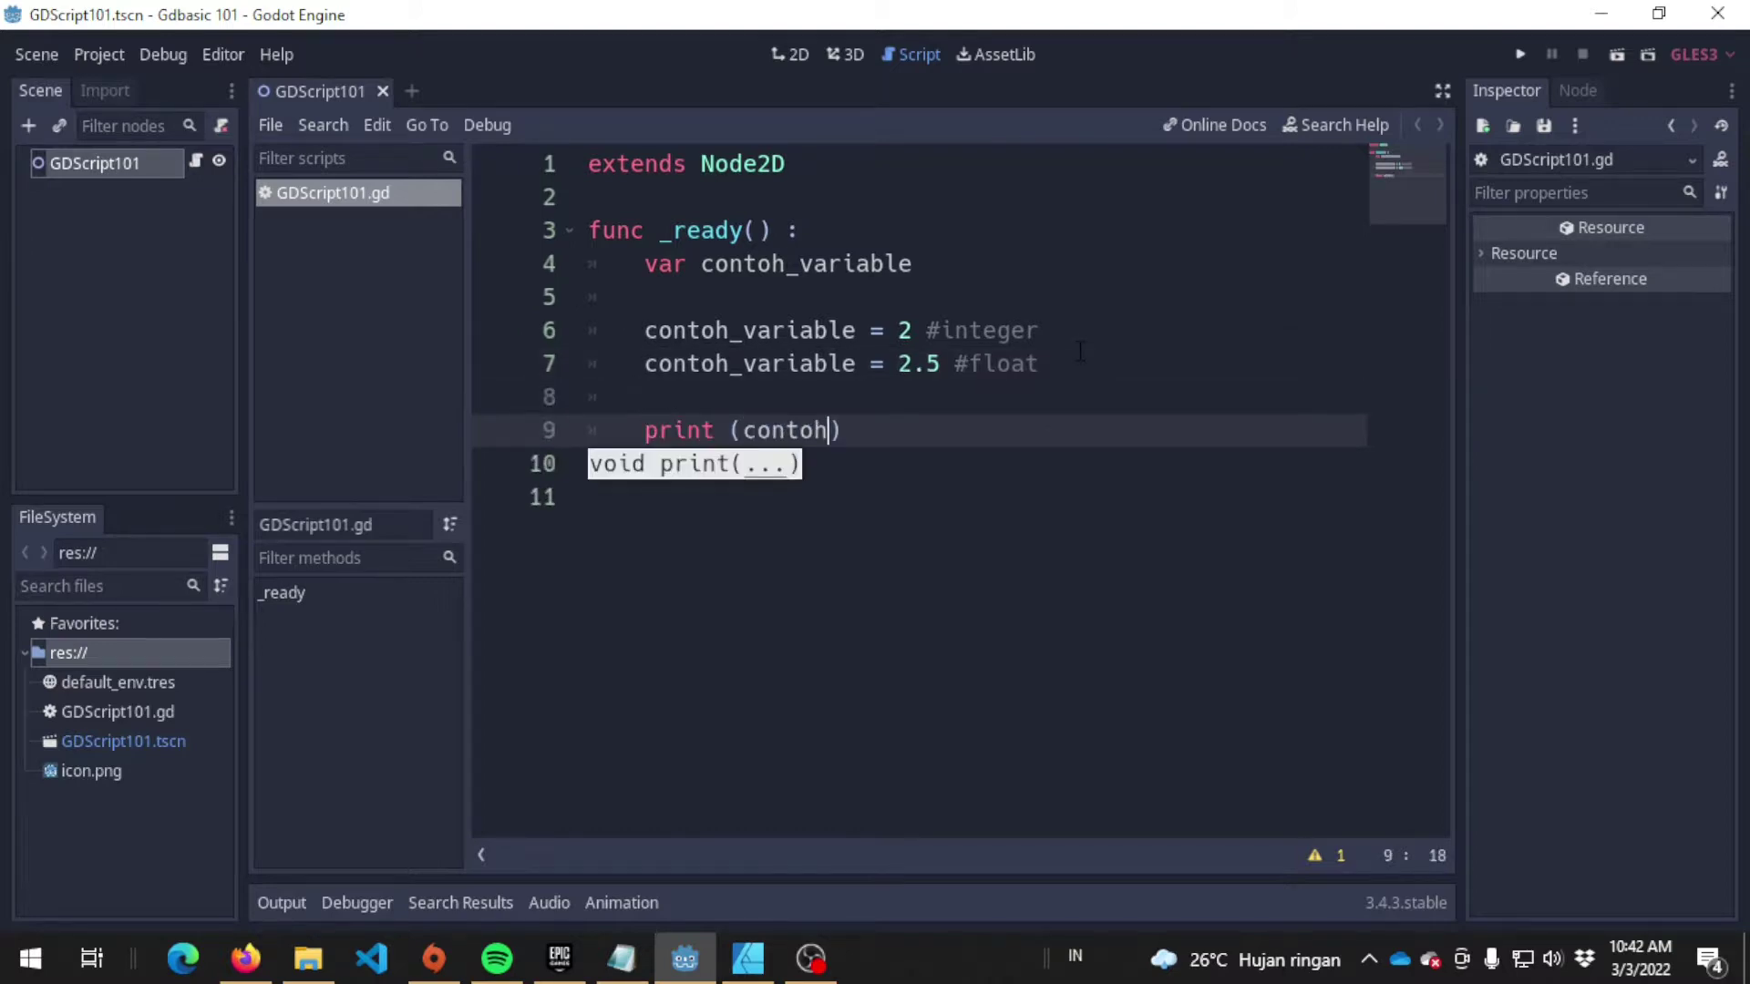
text(_var)
key(Return)
text(+ " ")
key(Left)
key(Left)
text(ini sebuah string)
key(Right)
key(Right)
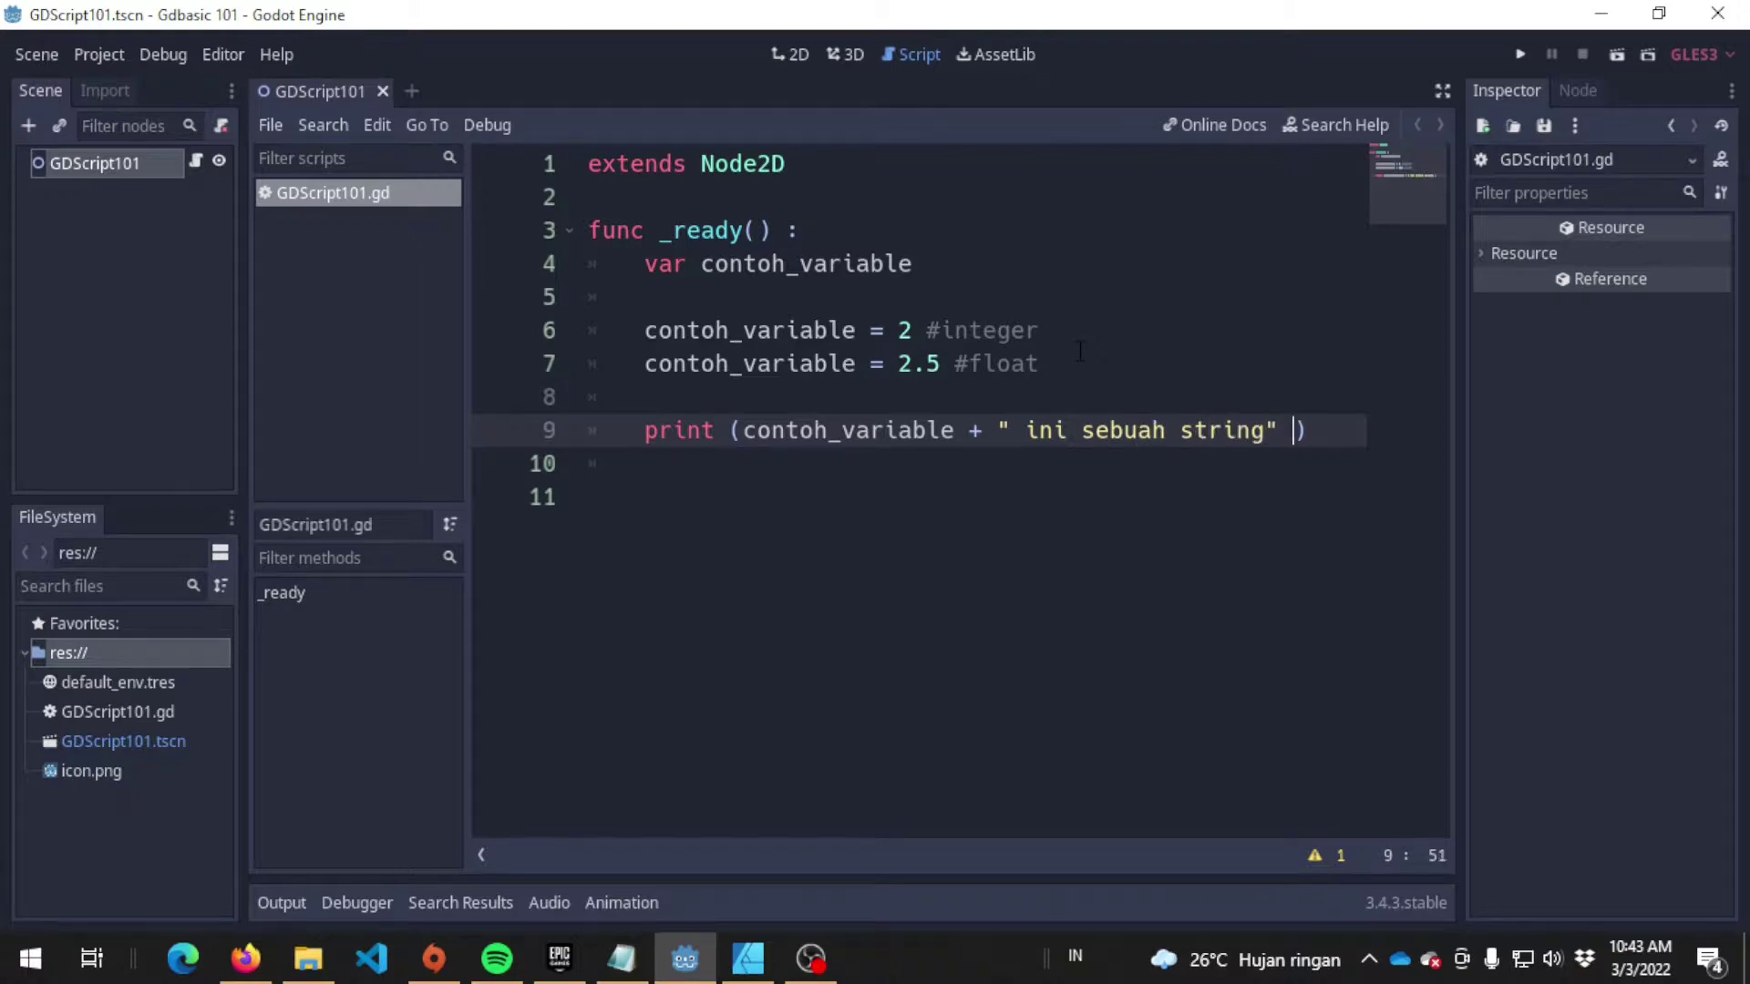
click(1516, 55)
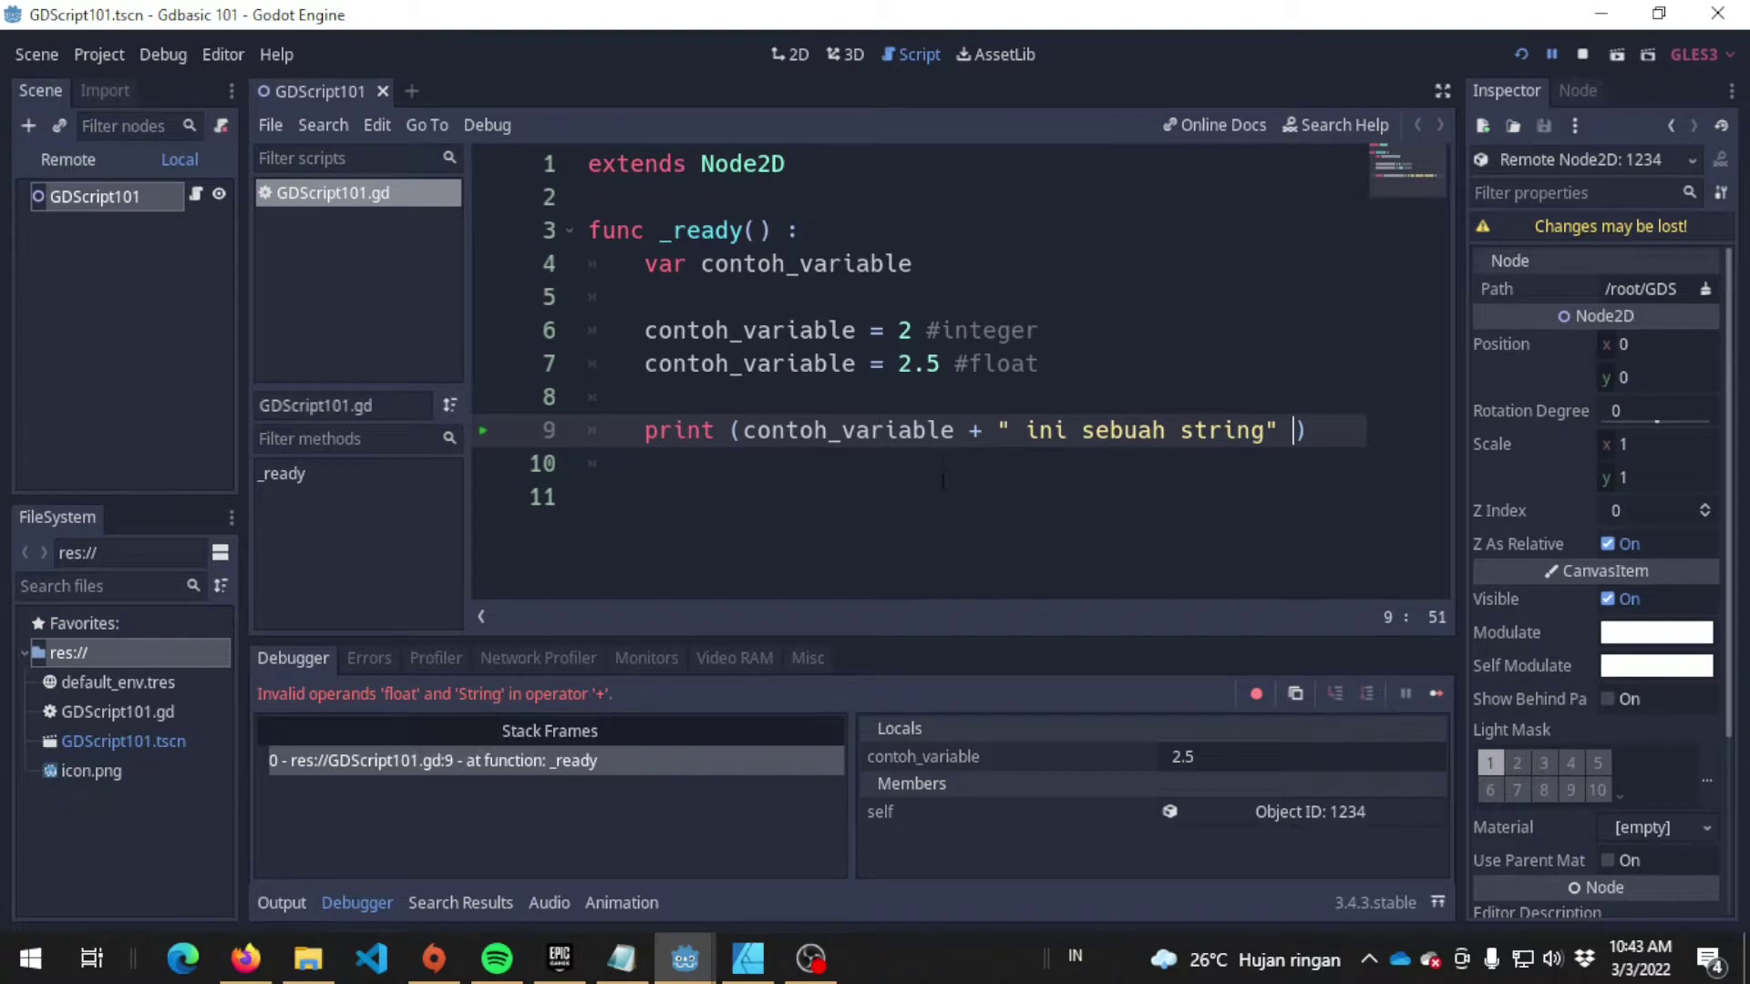
Inspect line 9's print statement after the float/String error and select the line
click(986, 430)
click(976, 467)
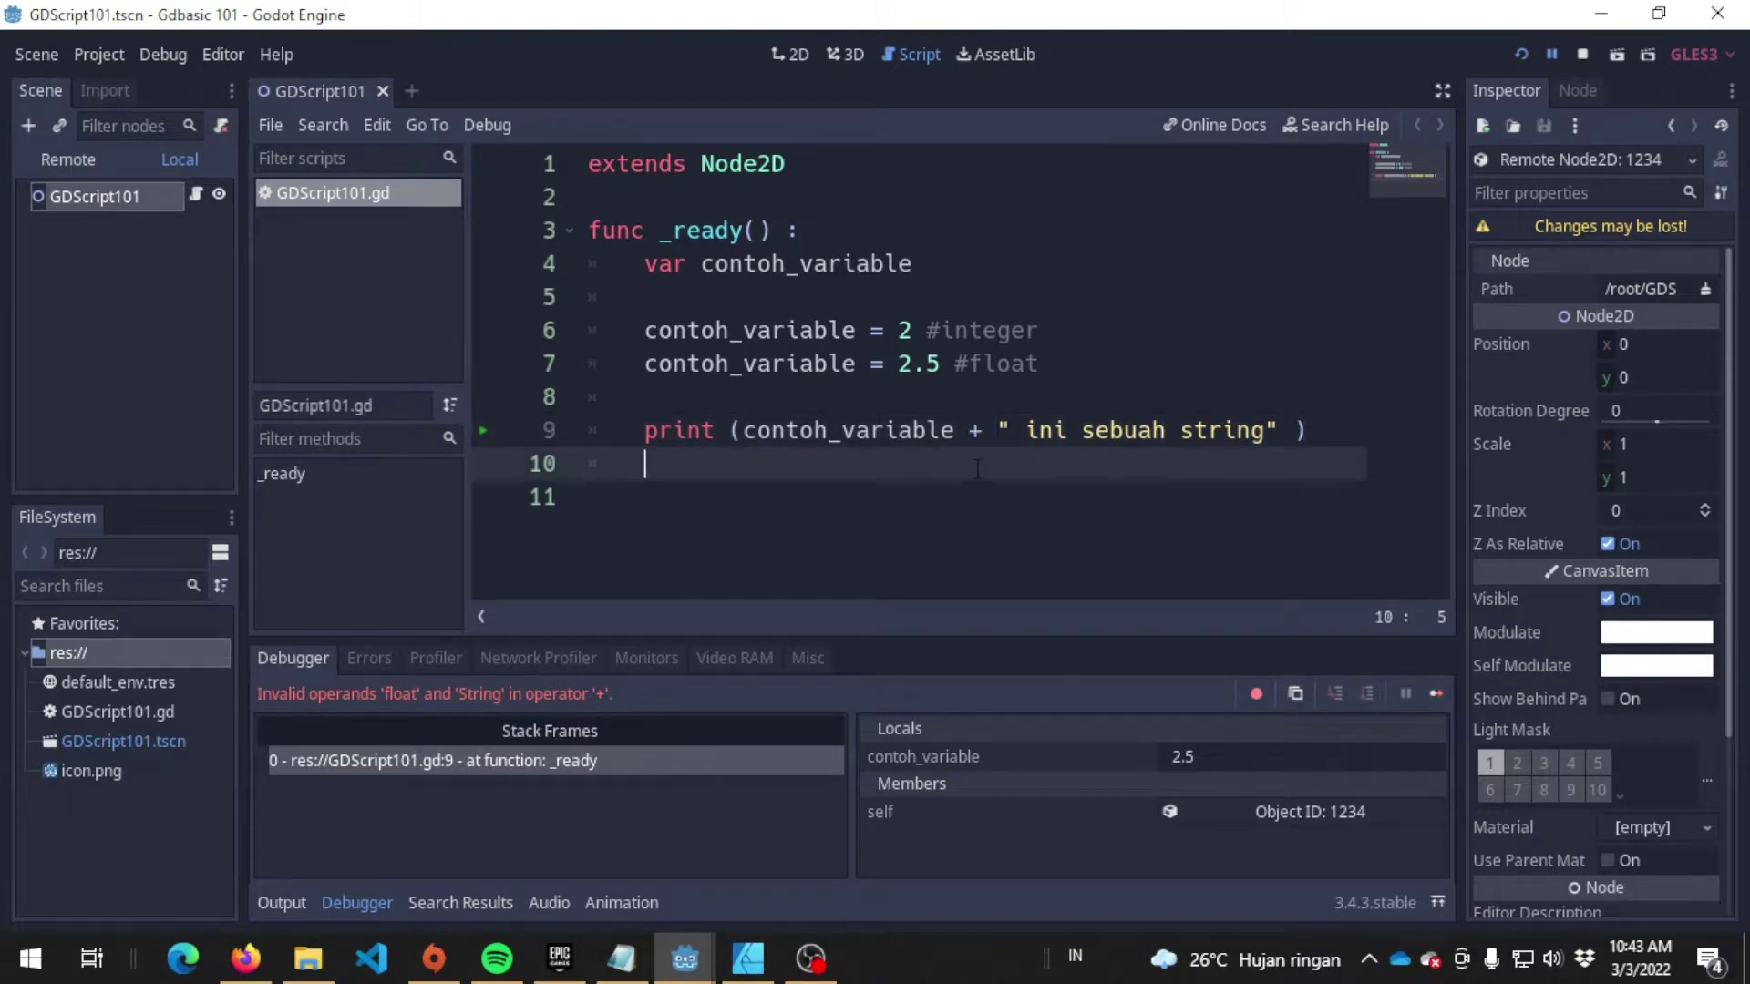
double_click(893, 430)
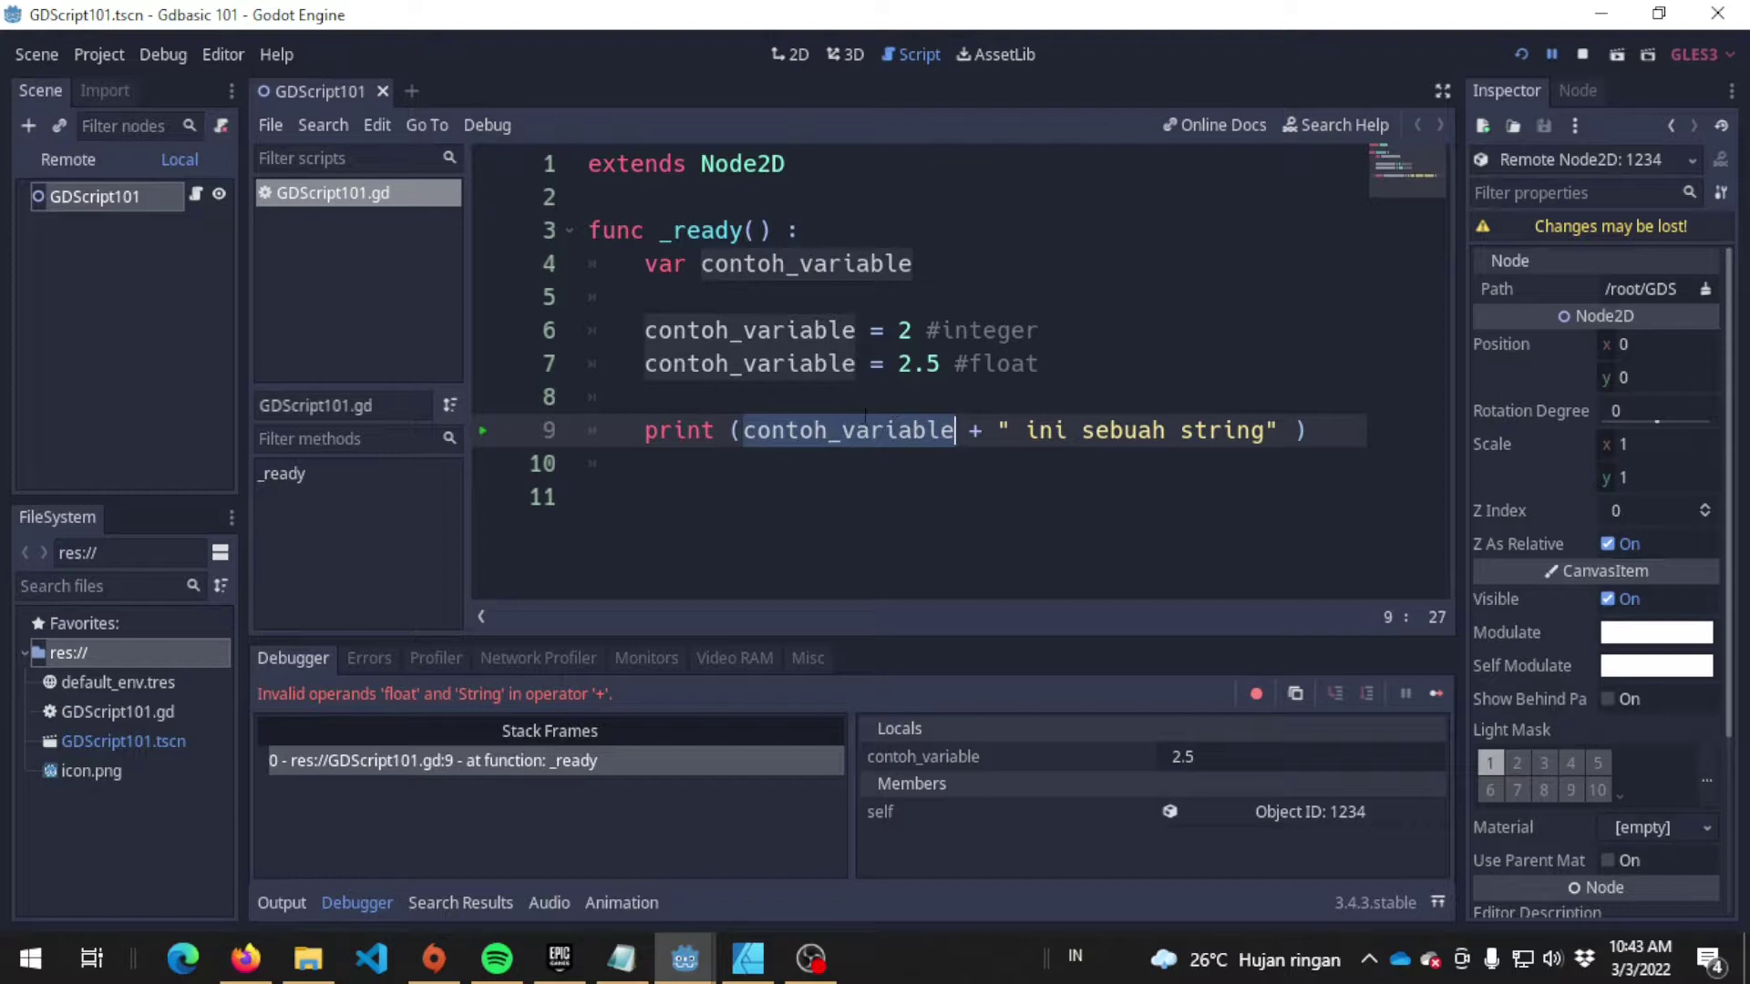
click(1057, 428)
double_click(1060, 428)
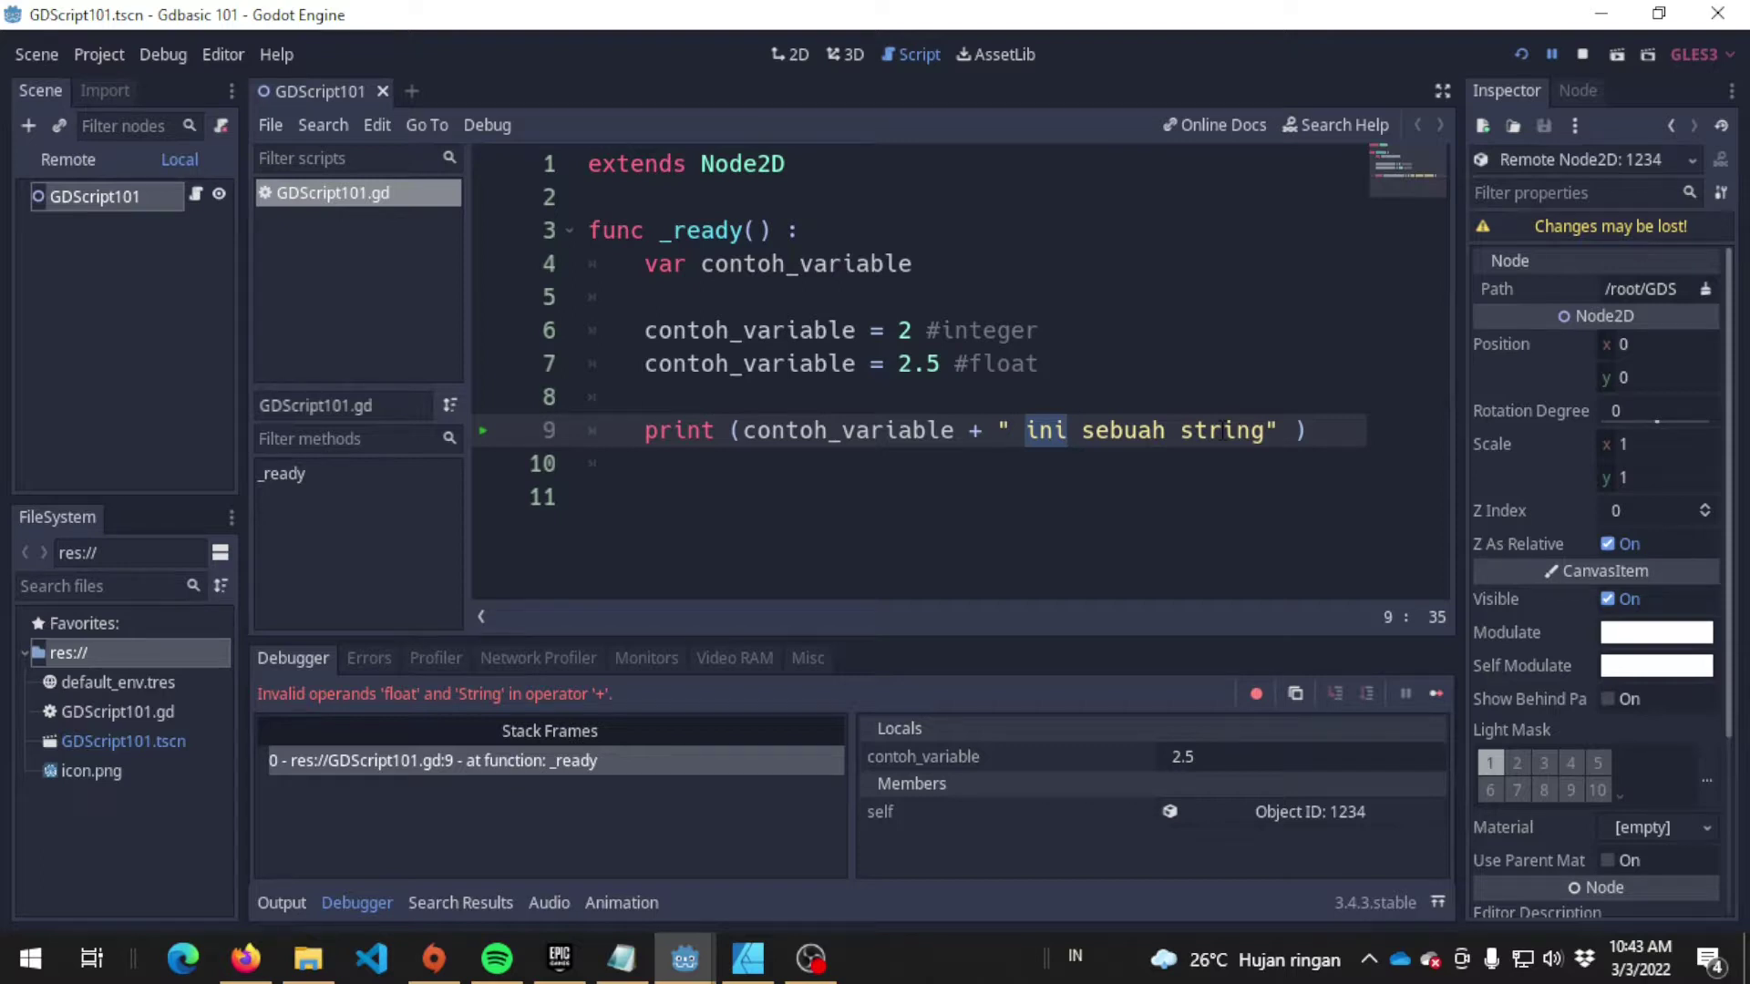
click(1356, 436)
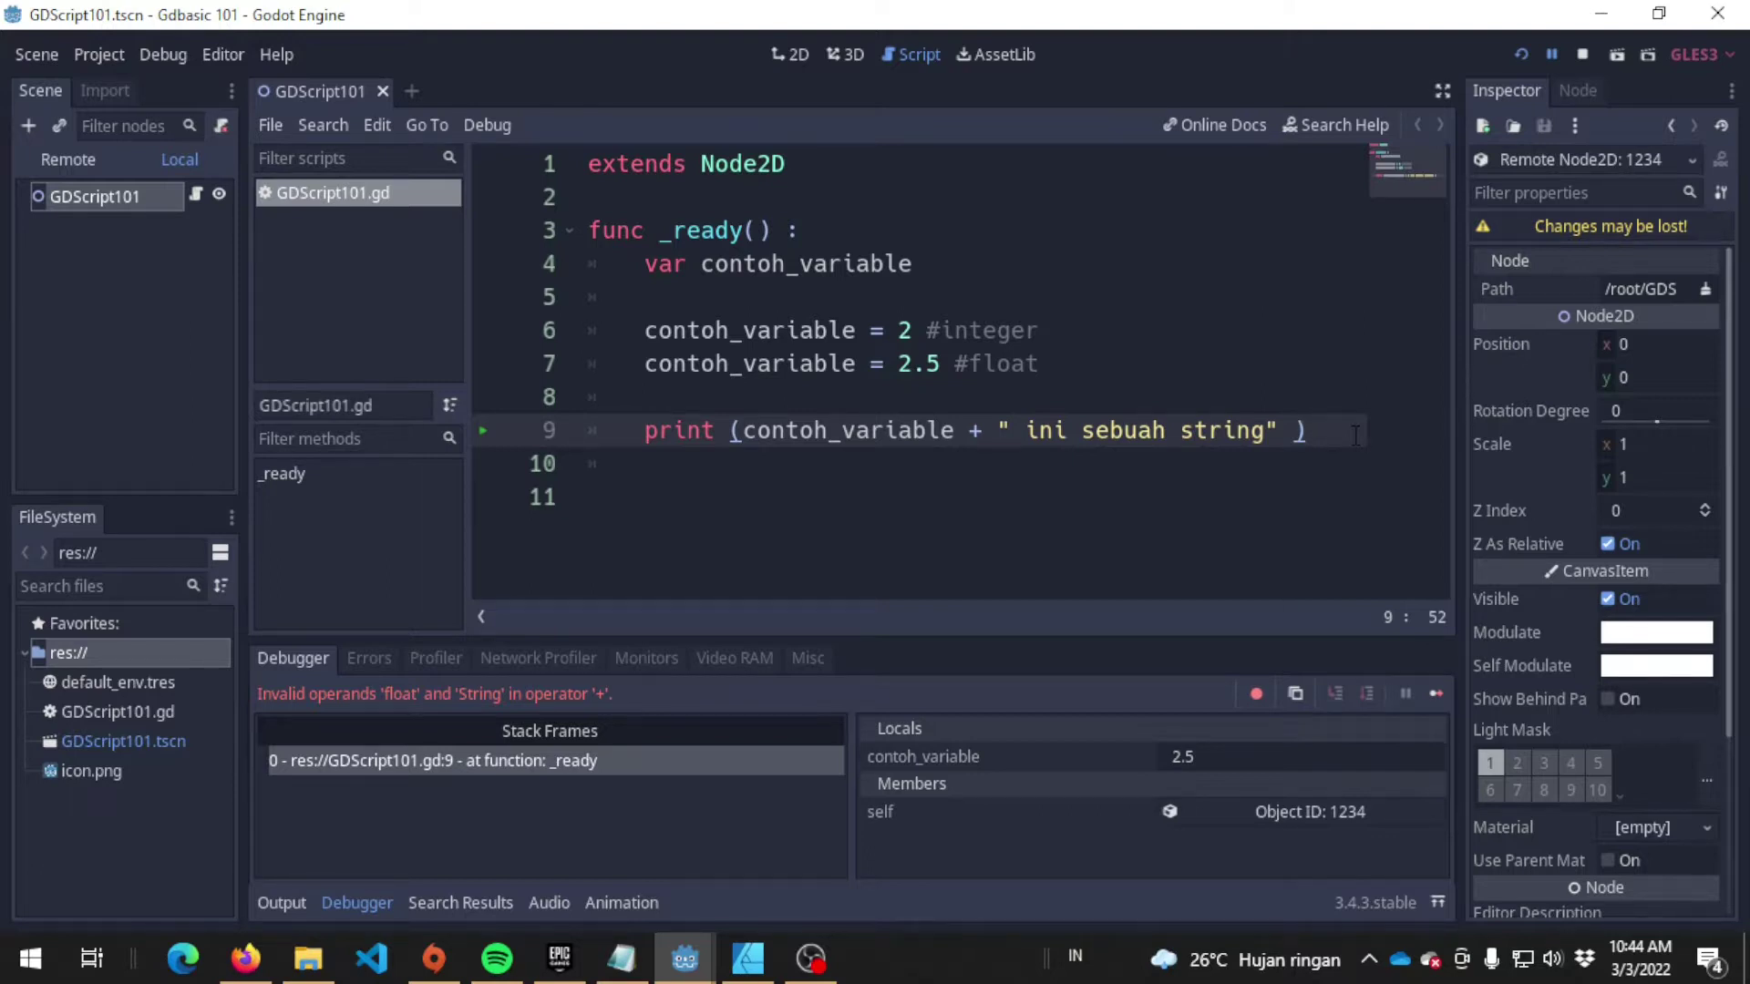
key(shift+Up)
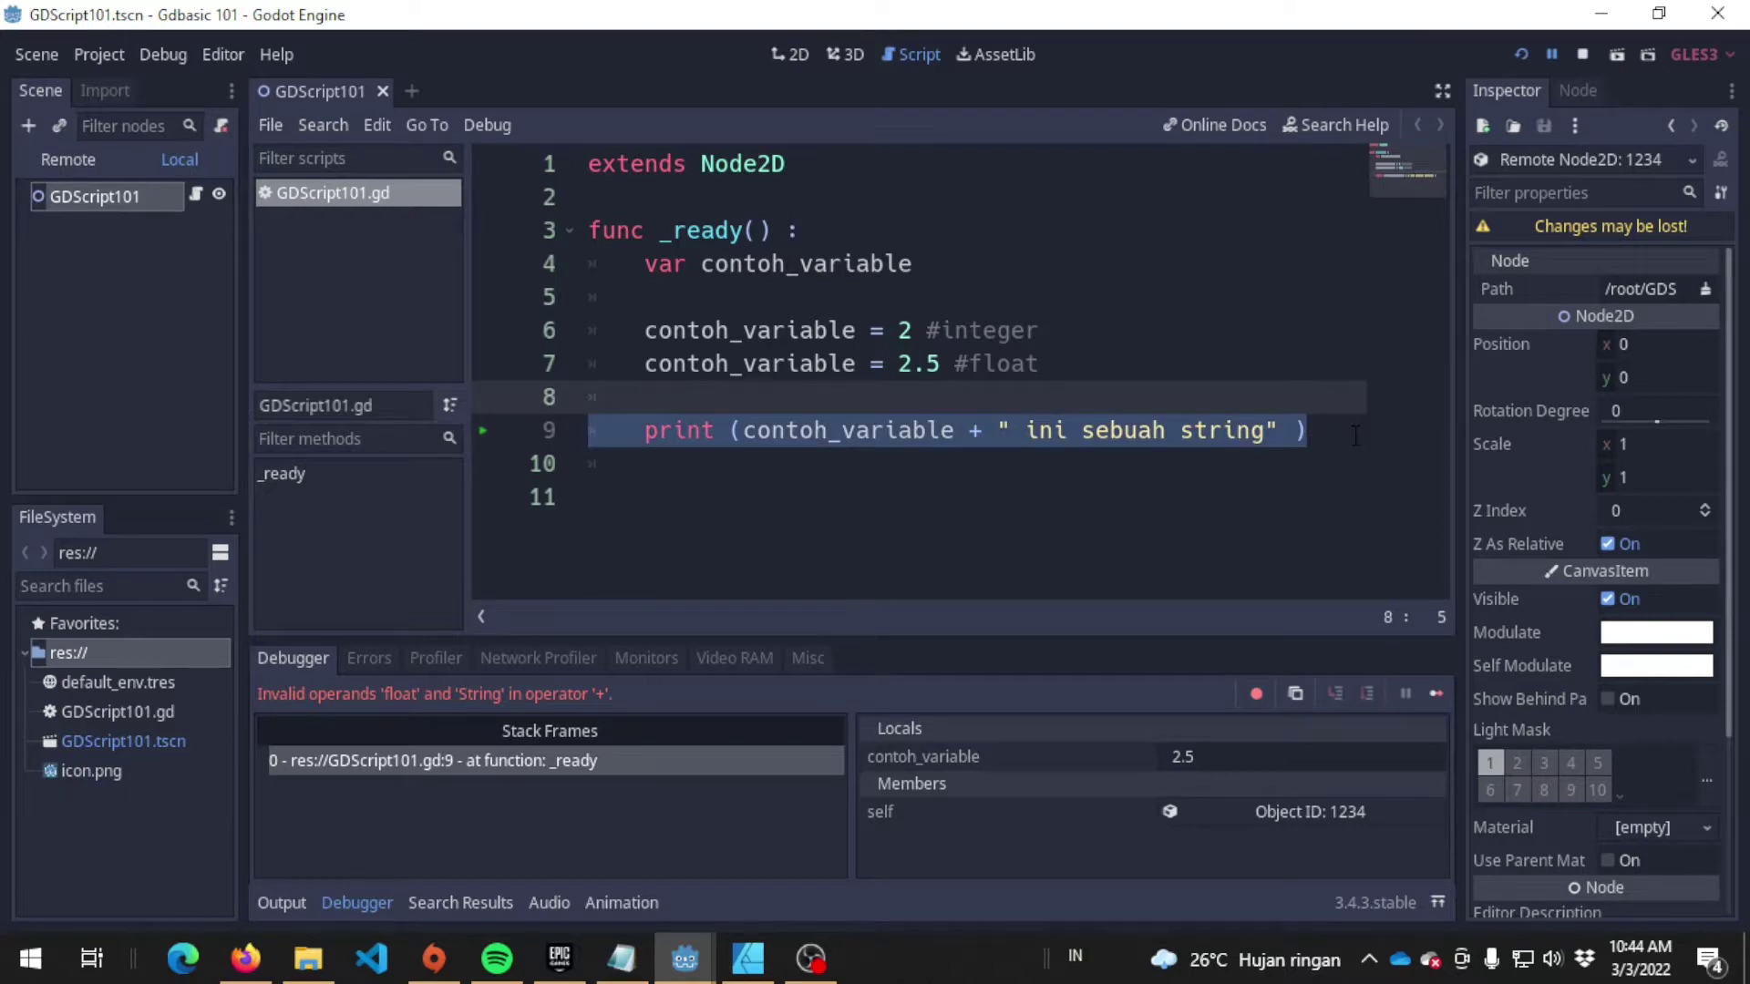
Delete the print line, type the declaration as contoh_variable: int, save, and stop the game
key(BackSpace)
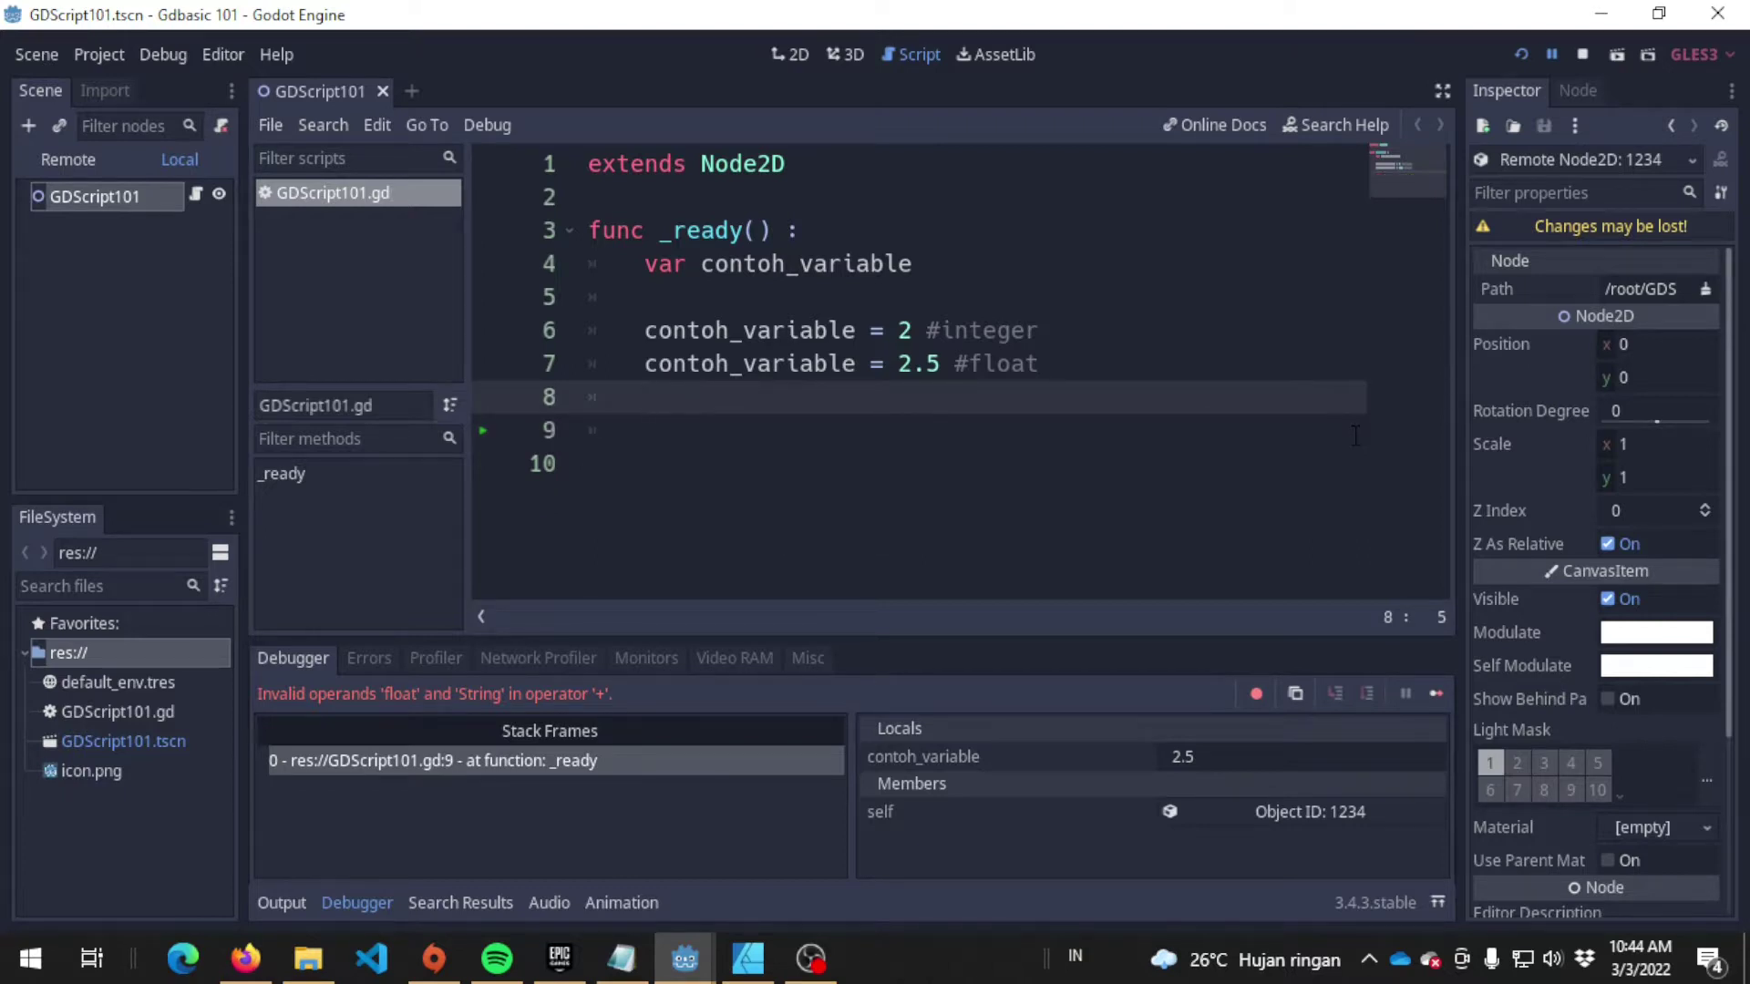
key(Up)
key(Up)
key(Up)
key(Up)
key(End)
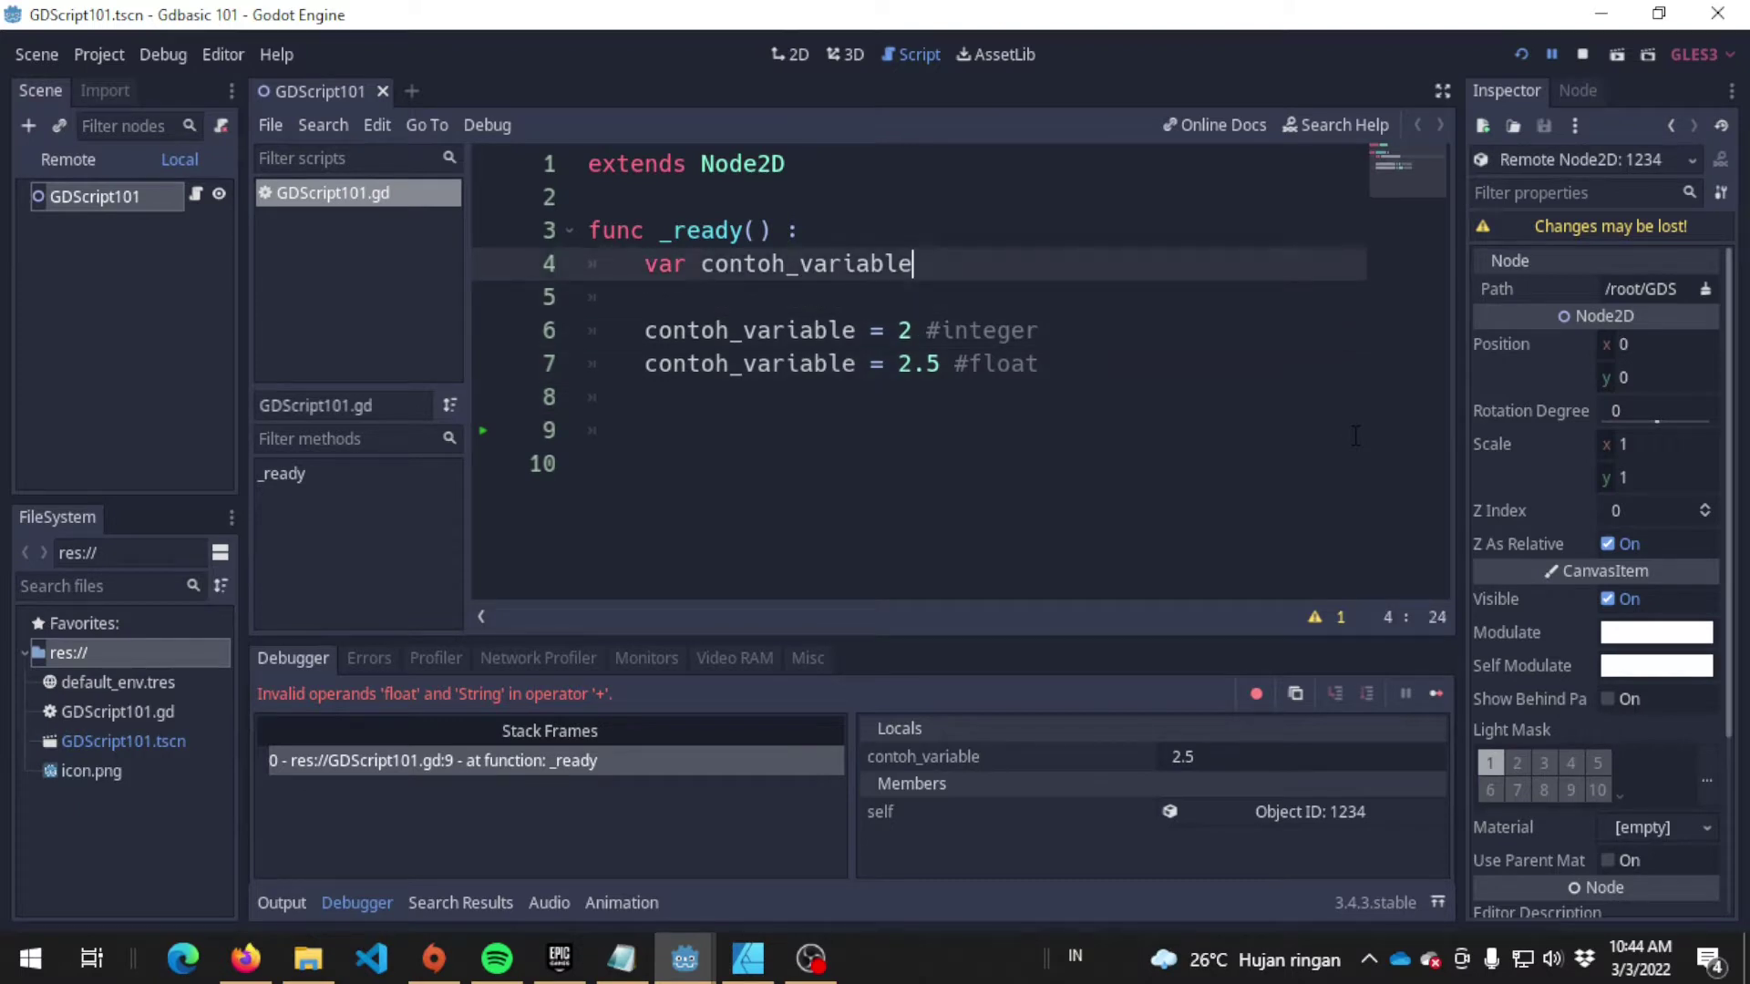
text(: )
text(int)
key(ctrl+s)
click(1583, 57)
Replace the 2.5 value with a quote to see the type error, then delete line 7
click(1043, 330)
click(861, 274)
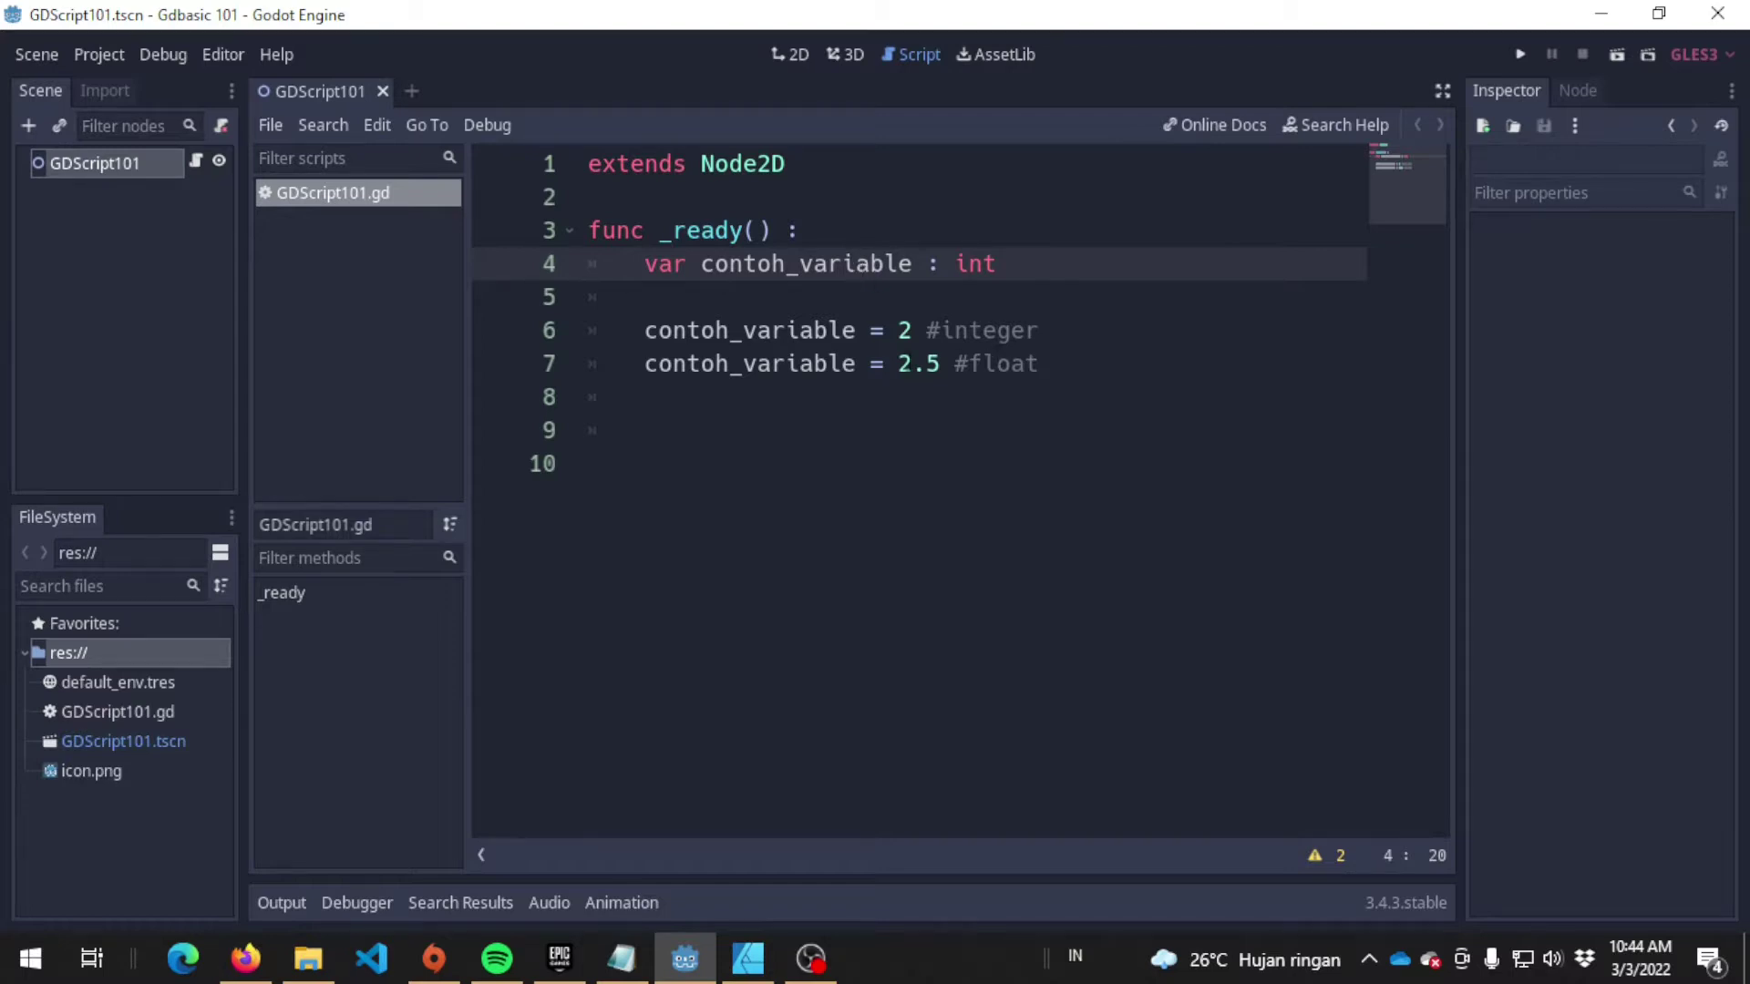
click(899, 364)
drag(898, 365, 1093, 360)
text(")
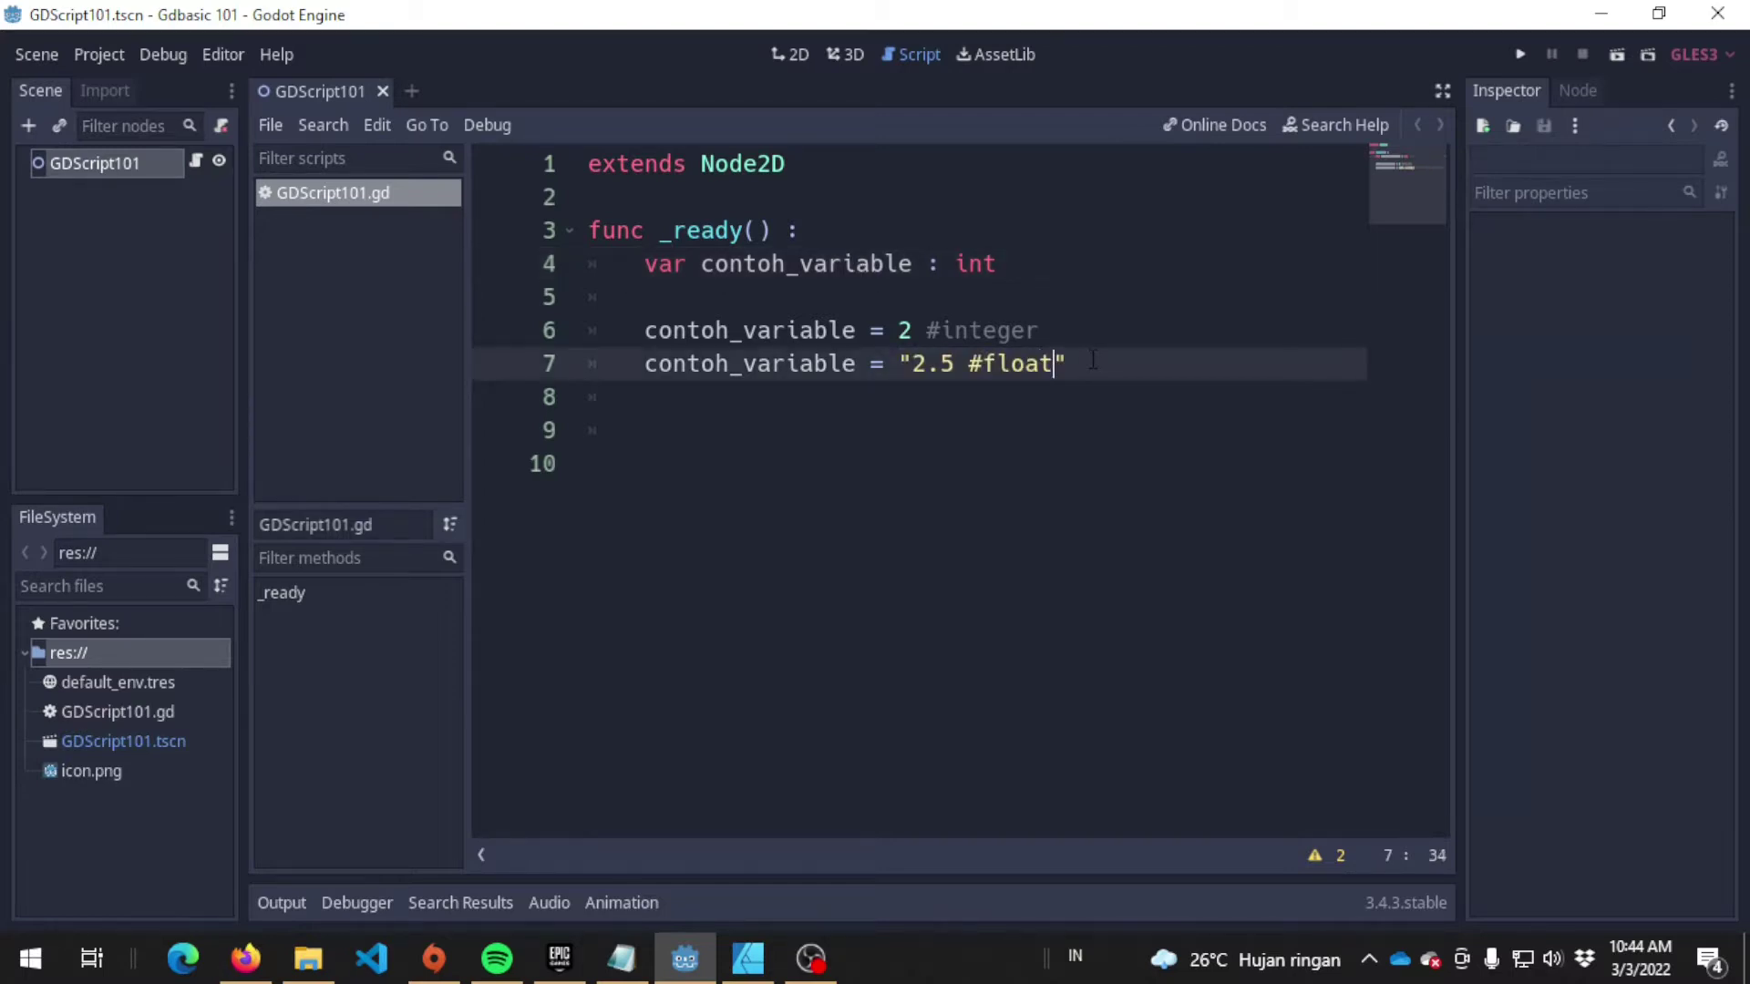
click(1129, 494)
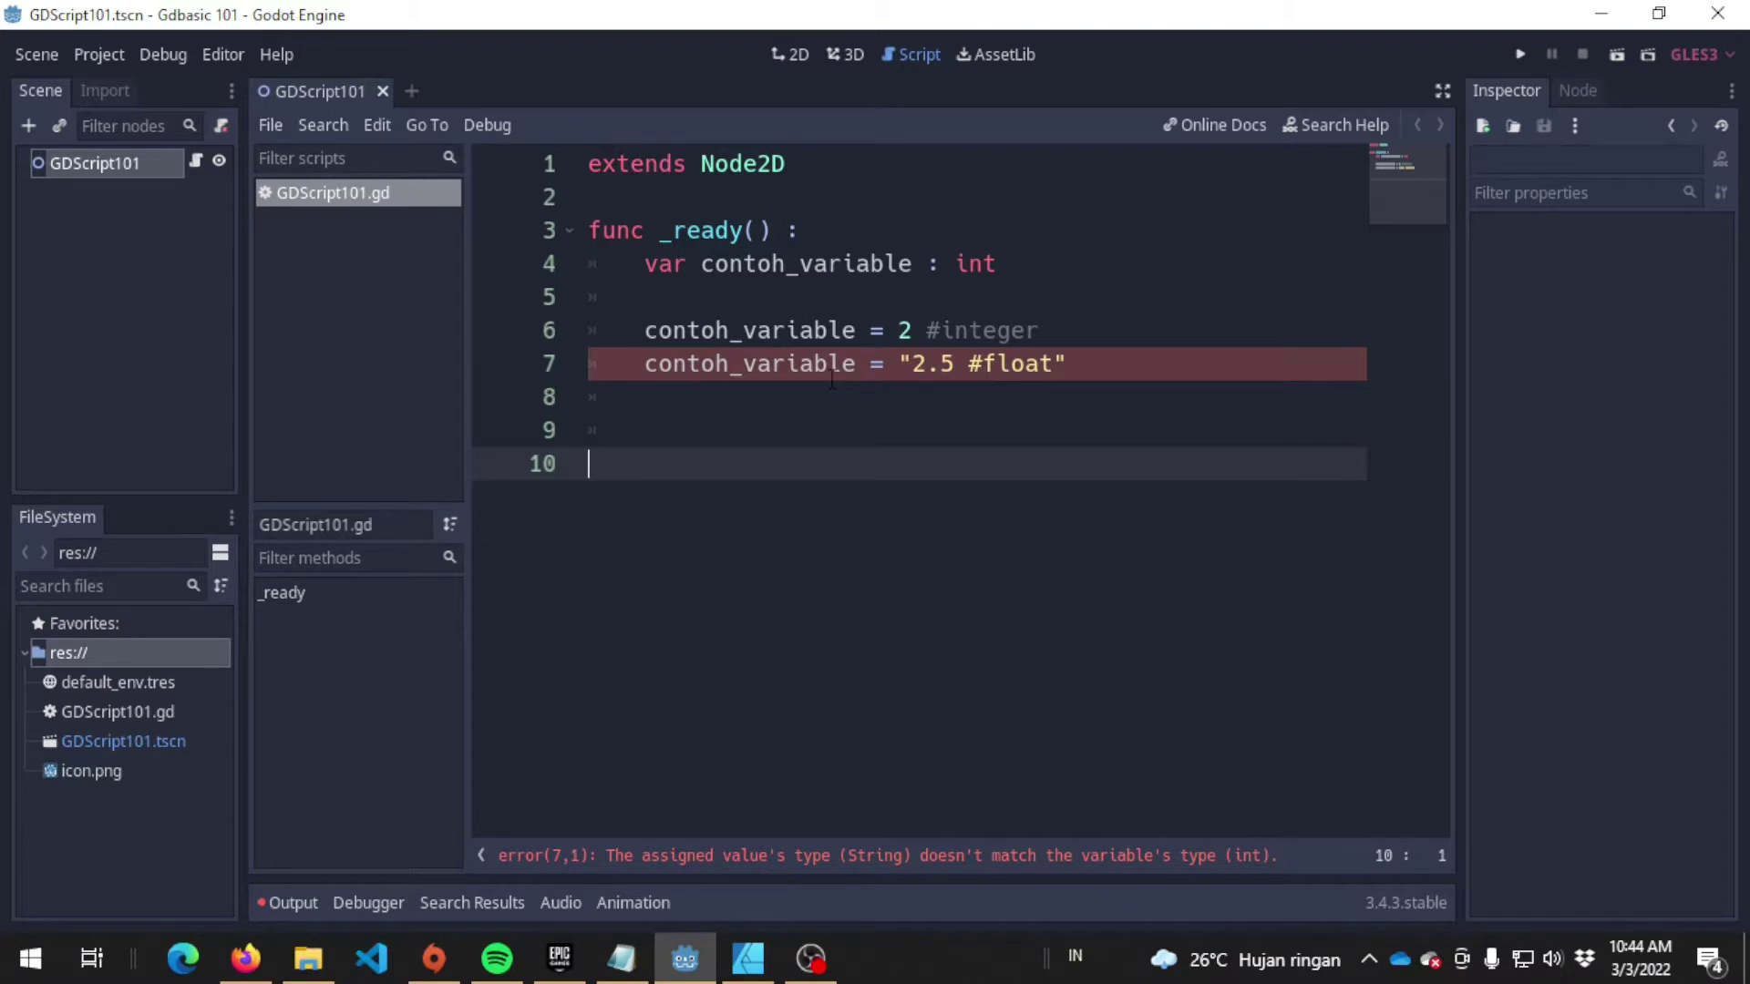
triple_click(955, 364)
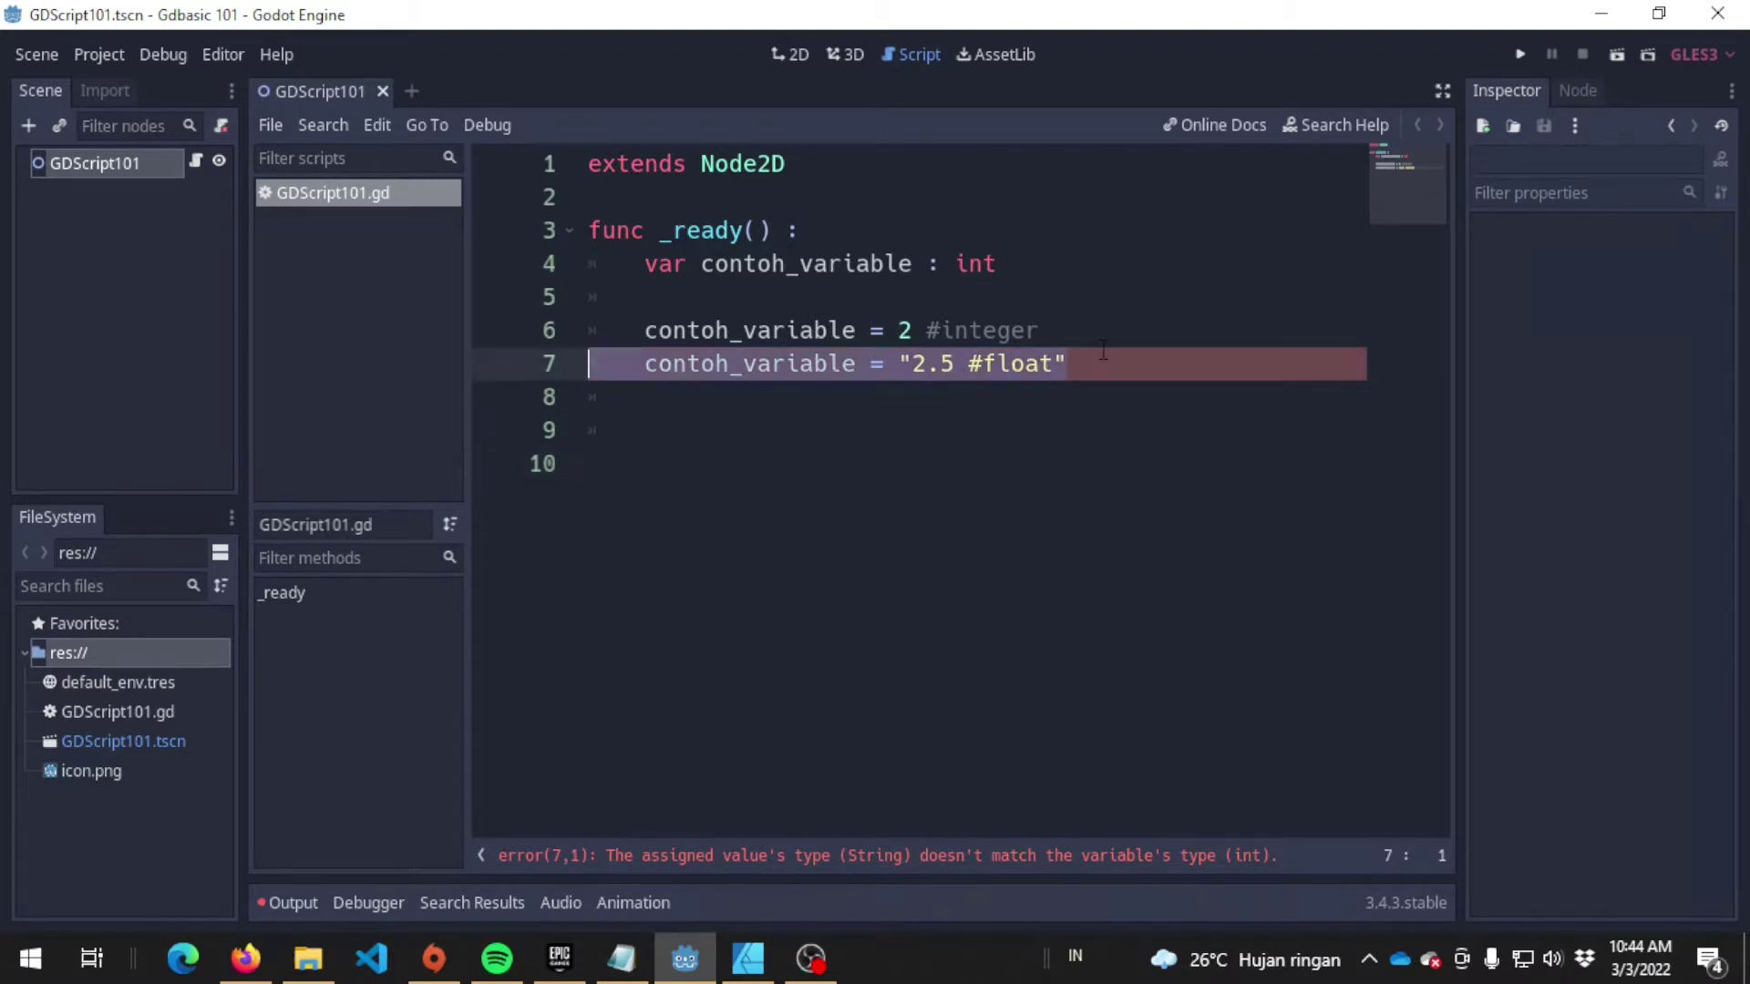
key(BackSpace)
key(BackSpace)
click(1033, 266)
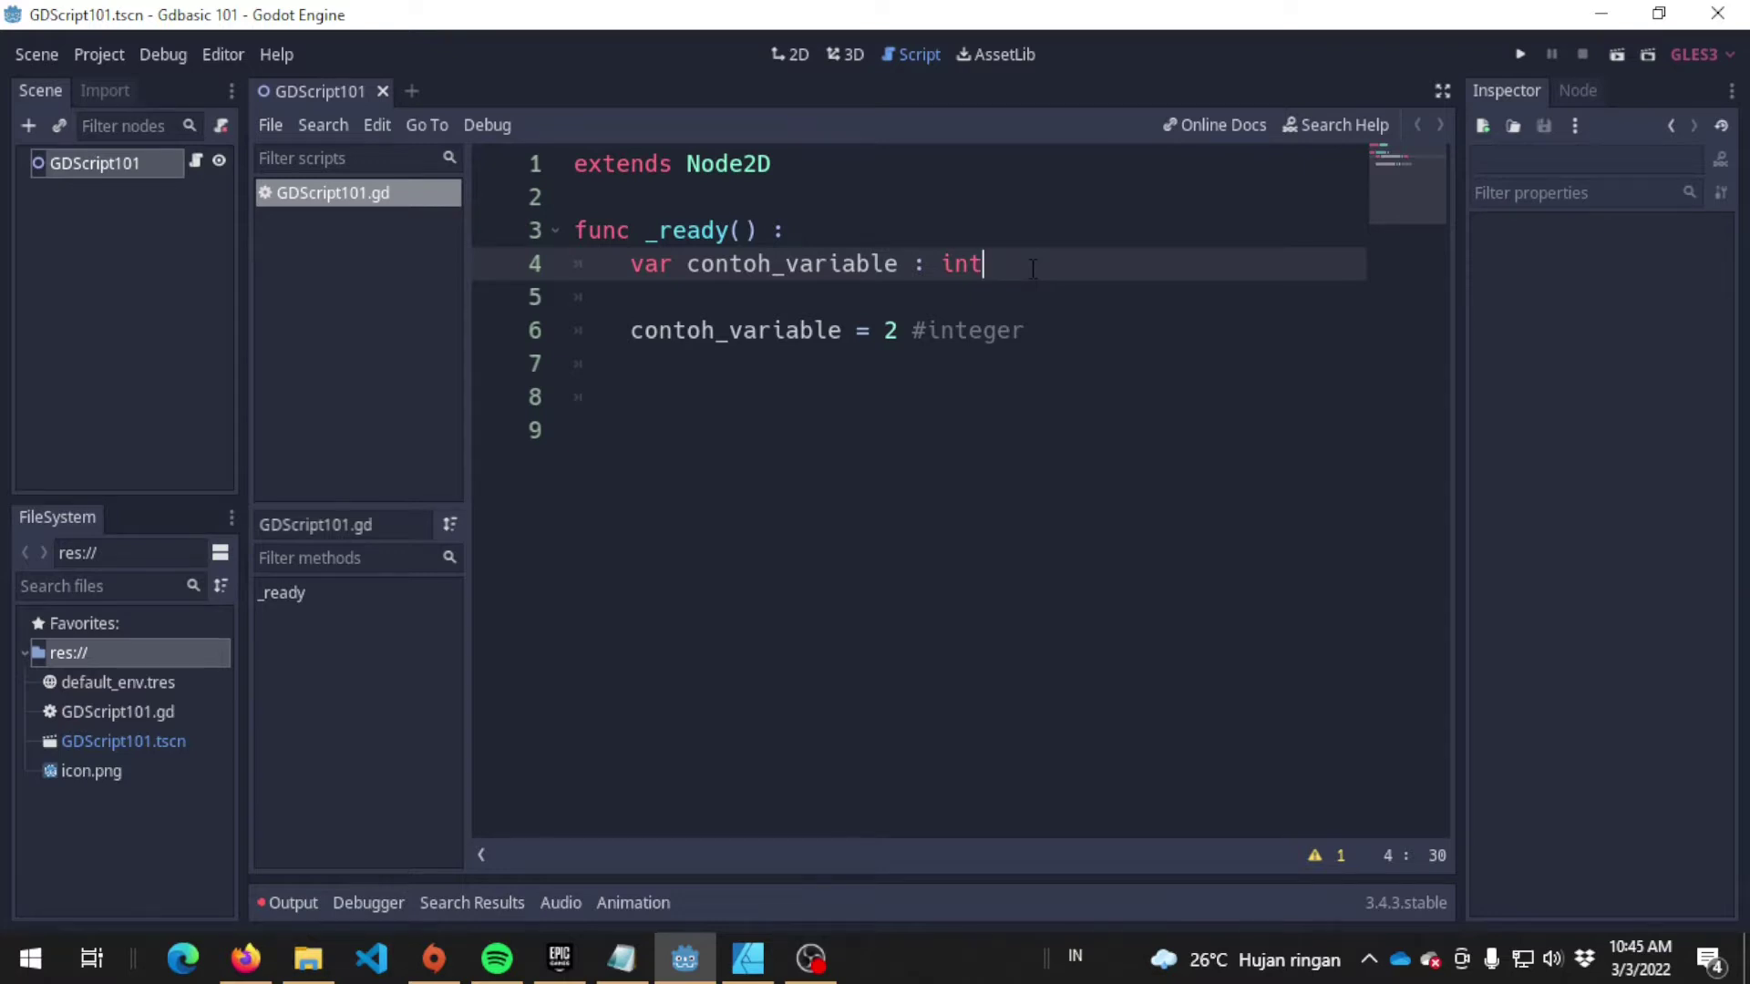
Add = 5 to the int declaration and start line 8 with print (contoh_variable + "c
text(= 5)
click(1039, 397)
click(1048, 266)
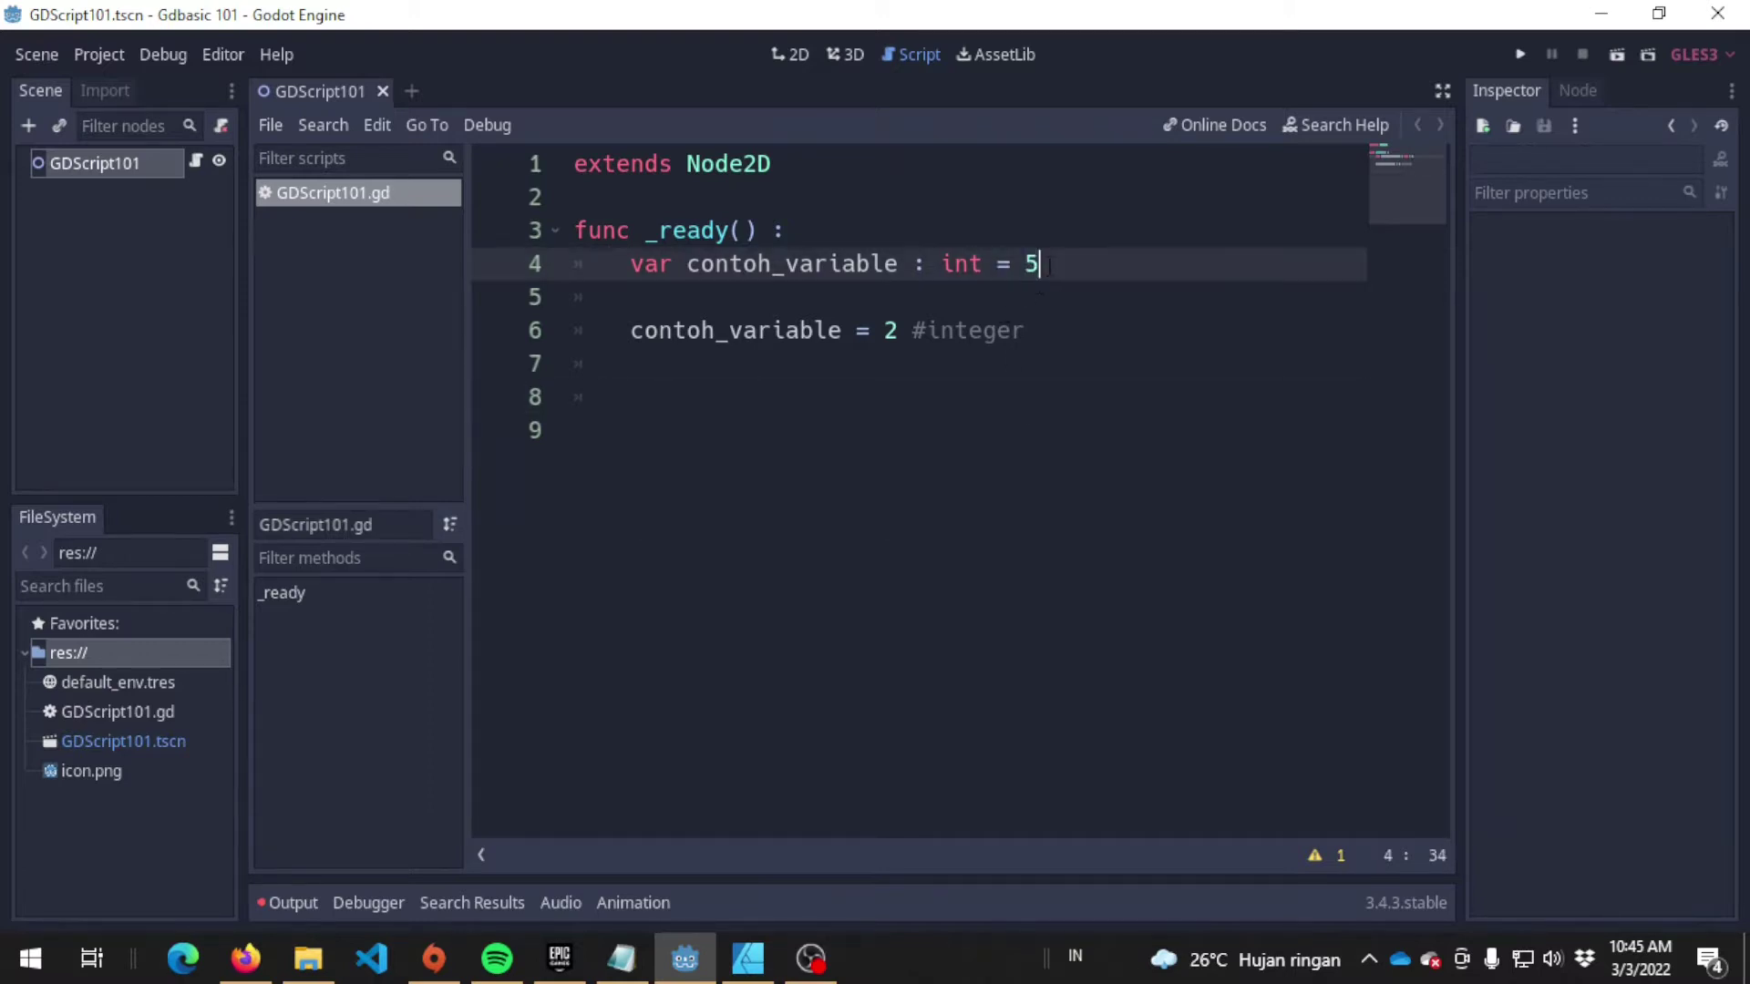
click(1064, 335)
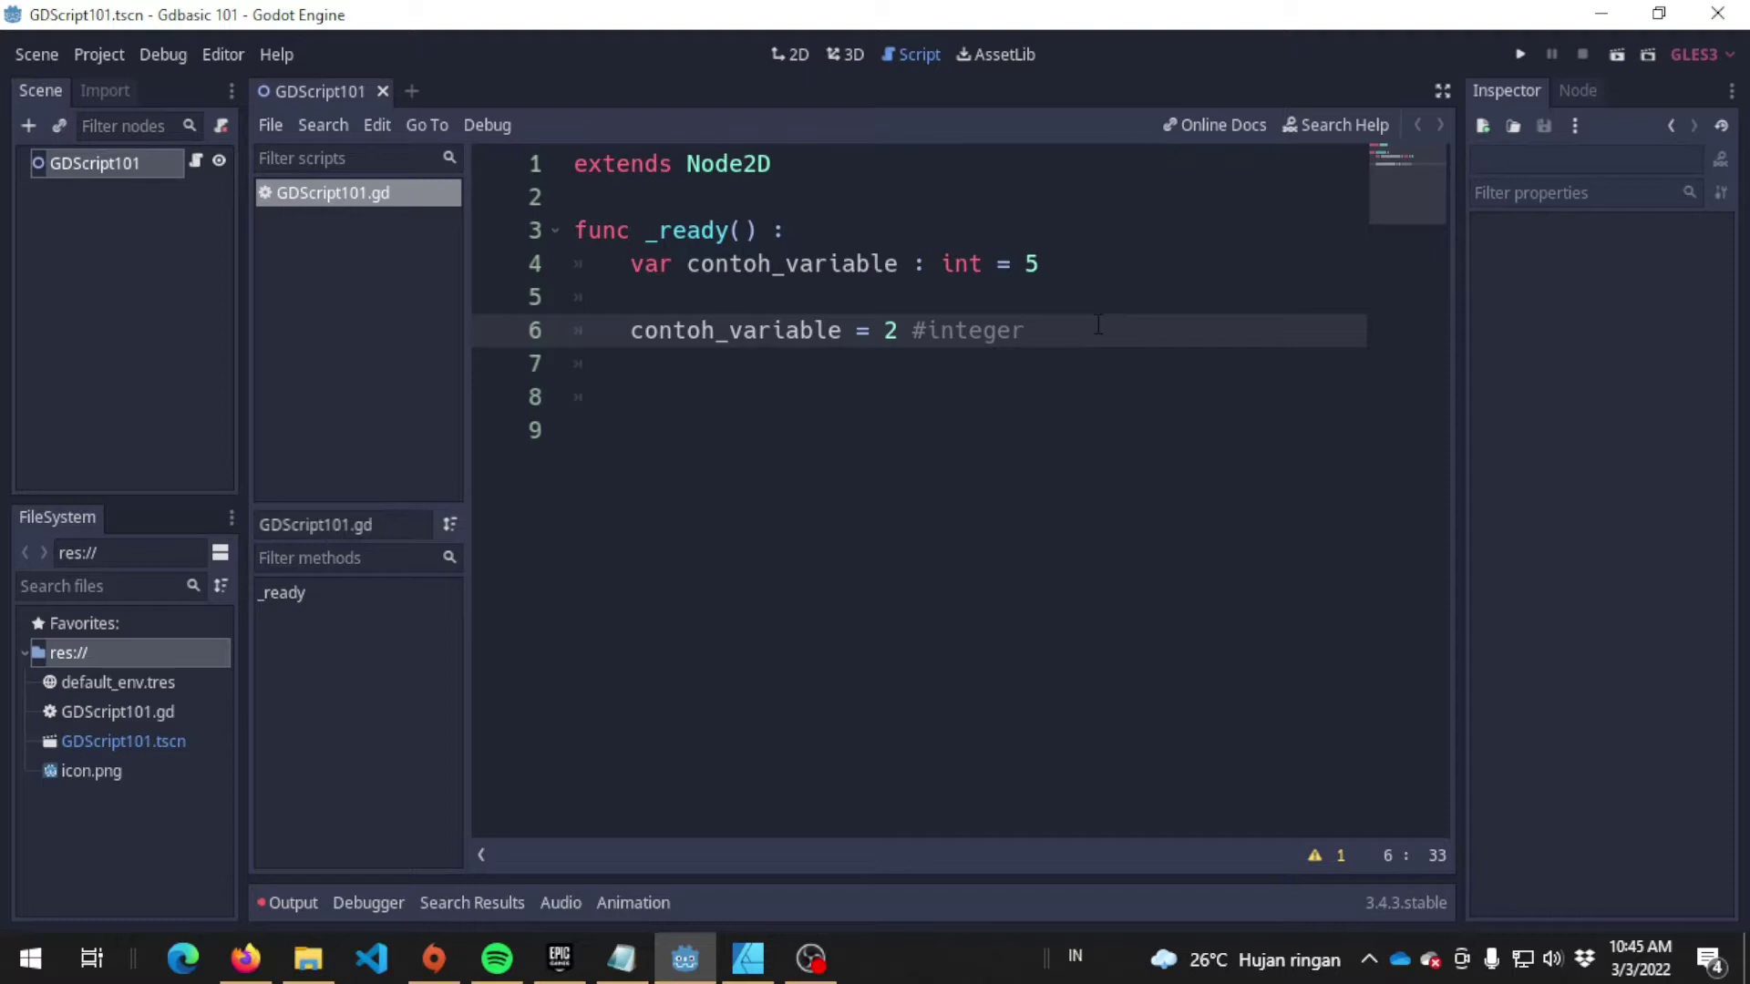
key(Return)
key(Return)
text(print (contoh_variable + "c)
Type the string "contoh :" in the print, then cut it out of its position
key(BackSpace)
text(contoh :)
key(shift+Left)
key(shift+Left)
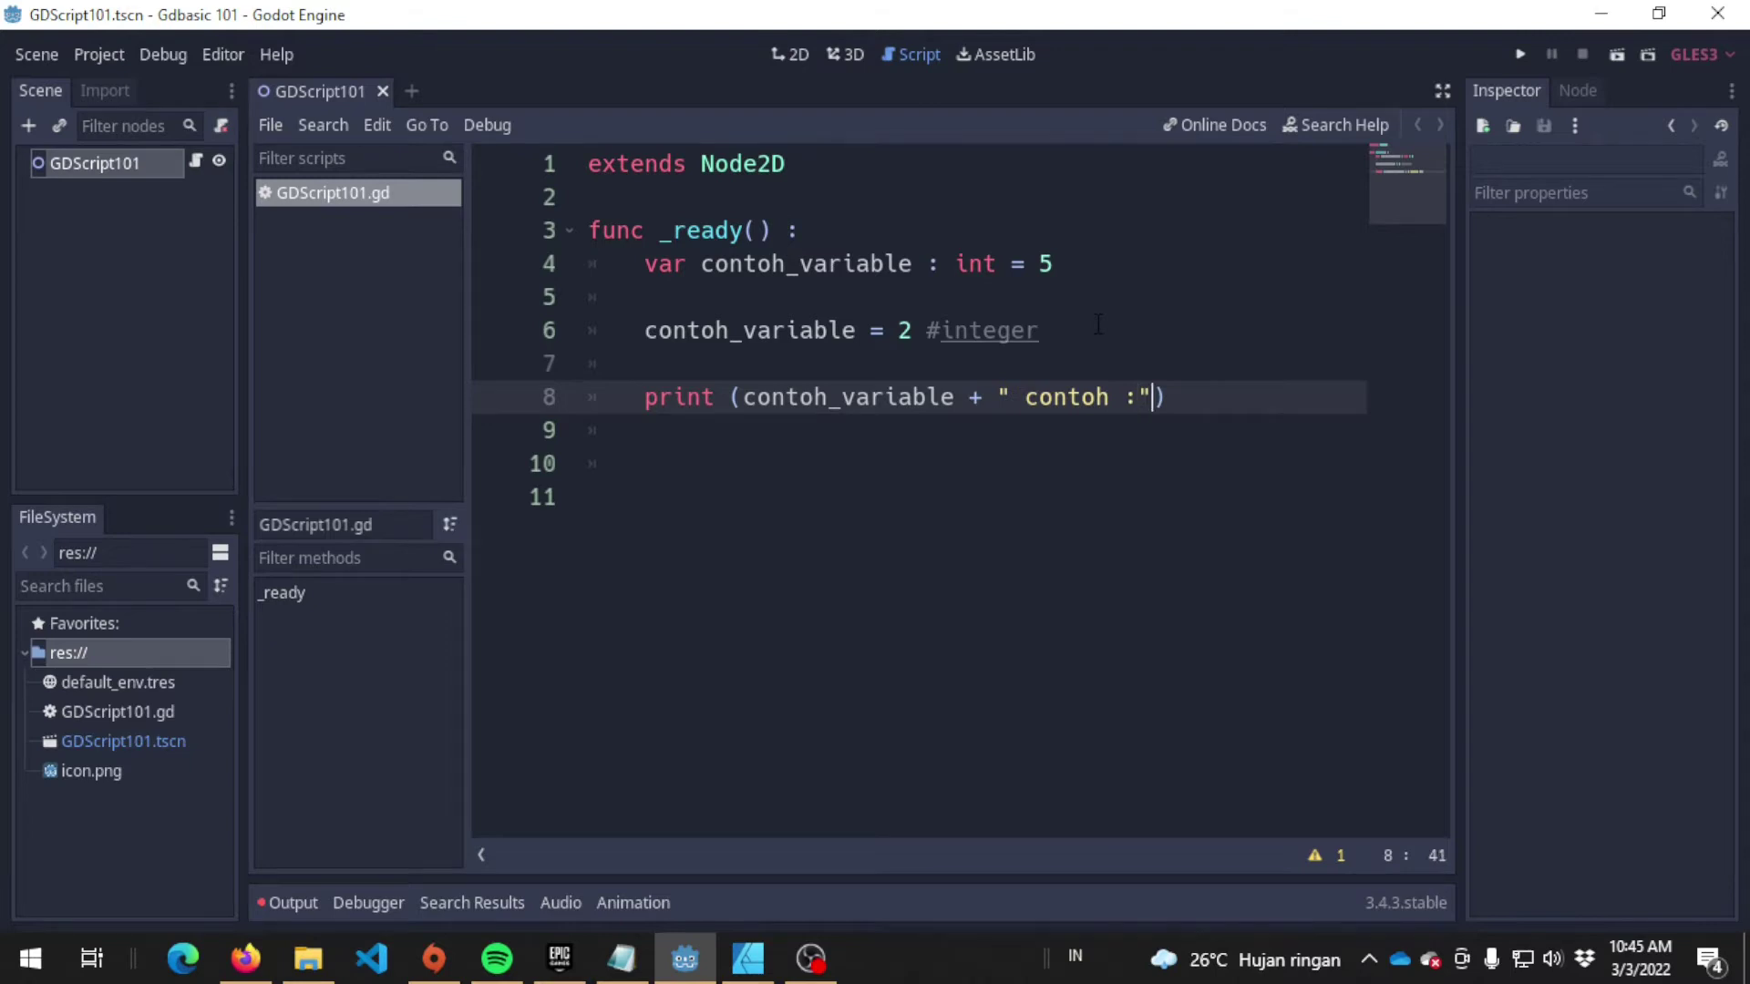
key(shift+Left)
key(shift+Left)
key(shift+Left)
key(shift+Left)
key(shift+Left)
key(shift+Left)
key(ctrl+shift+Left)
key(ctrl+shift+Left)
key(ctrl+shift+Left)
key(ctrl+shift+Right)
key(Delete)
key(ctrl+Left)
Paste "contoh :" right after print's parenthesis, put + before contoh_variable, and save
text(+ " contoh :")
key(Home)
key(ctrl+Right)
key(Right)
key(Right)
key(Right)
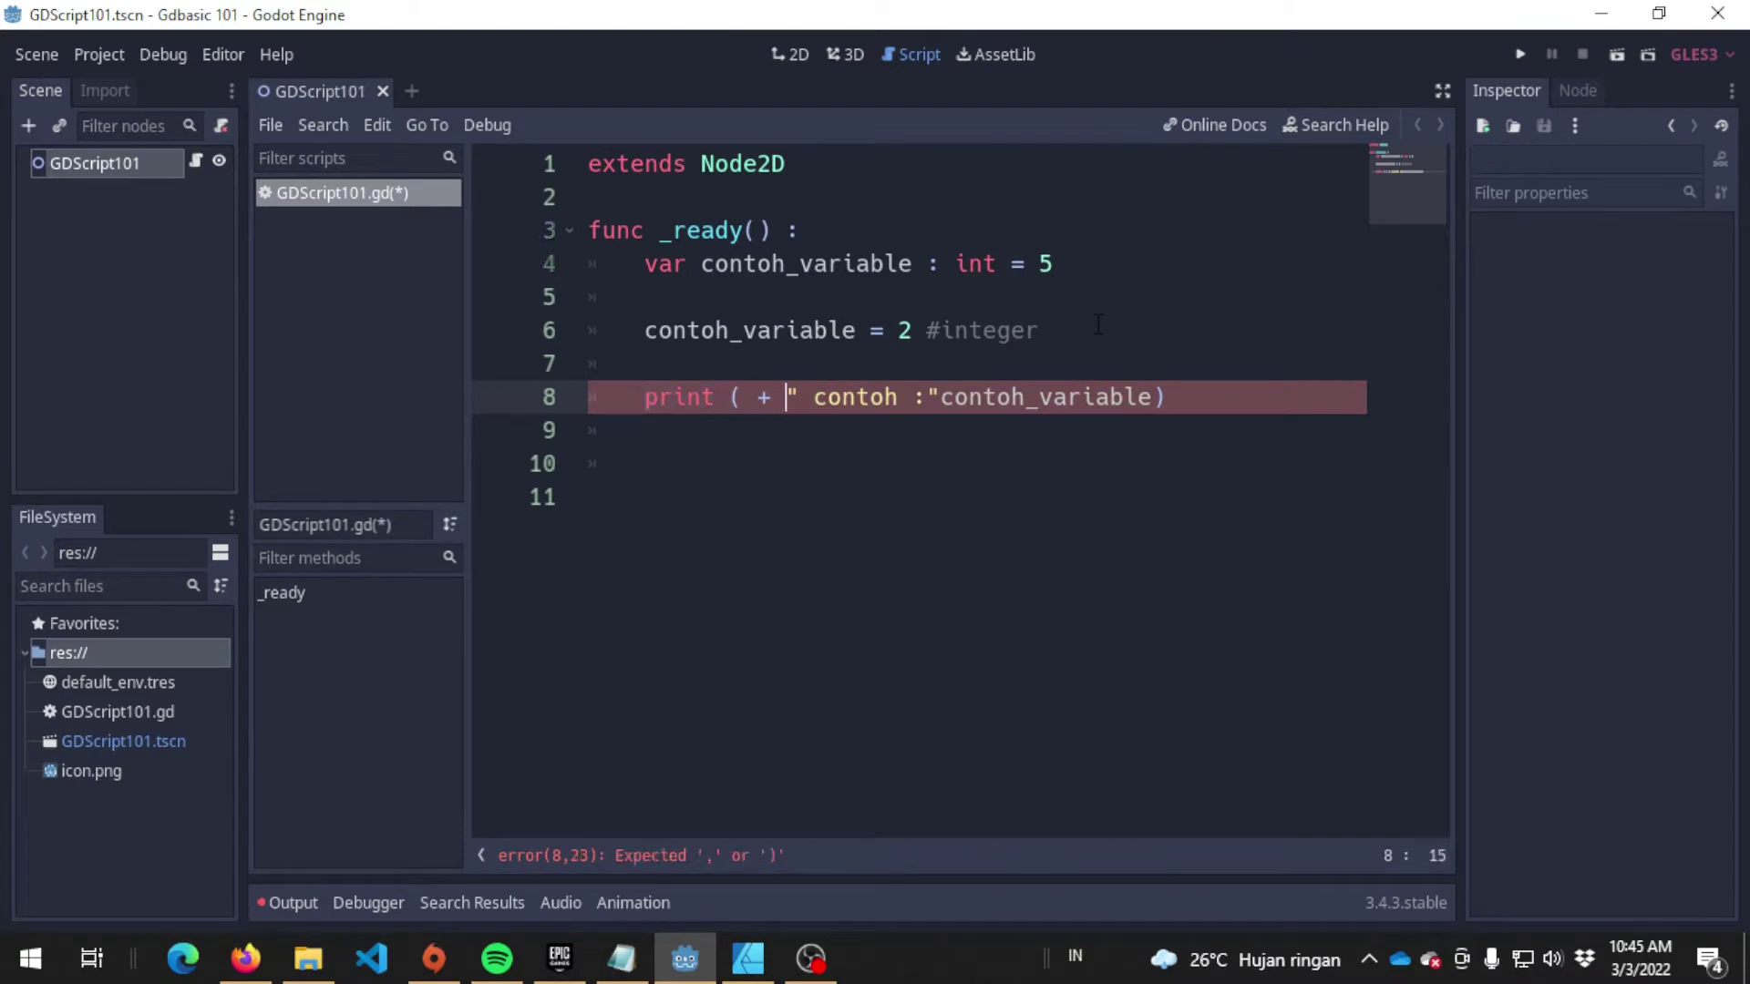
key(Delete)
key(Delete)
key(Right)
key(Right)
key(Right)
key(Right)
key(Left)
text(+)
key(ctrl+s)
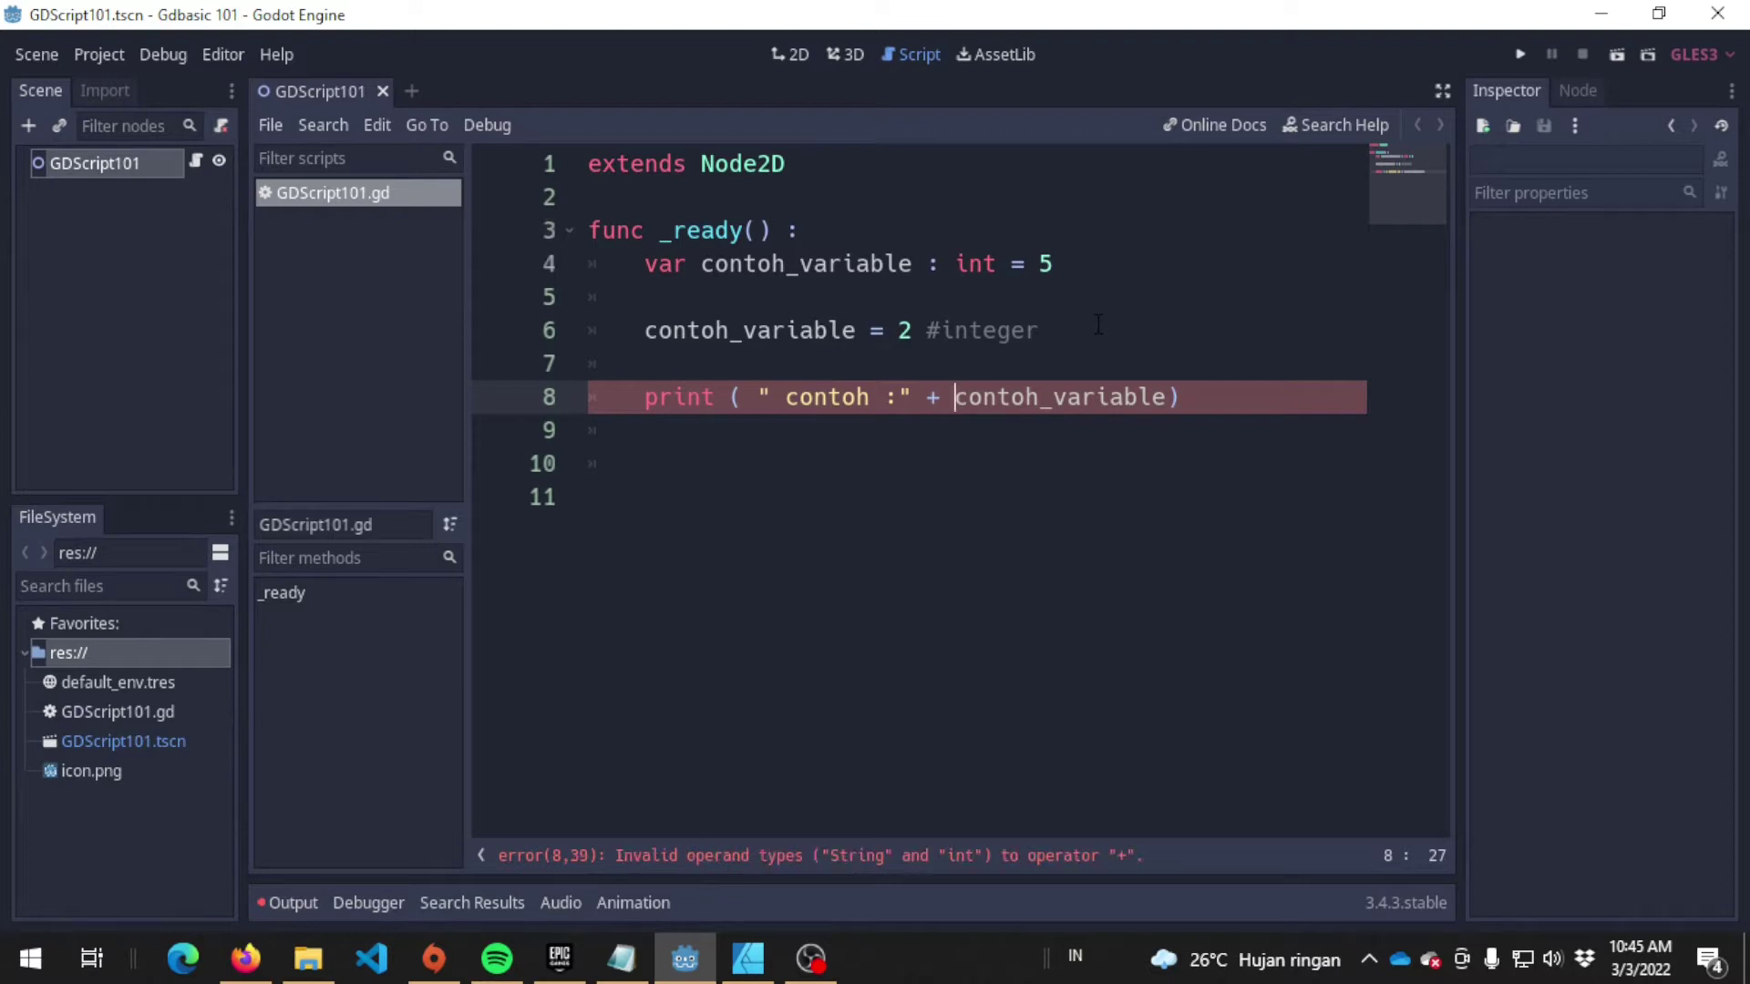
Remove the extra spaces and wrap the variable as str(contoh_variable) with a closing parenthesis
key(Left)
key(Left)
key(Left)
key(Delete)
key(Left)
key(BackSpace)
click(829, 396)
click(1041, 397)
key(ctrl+Left)
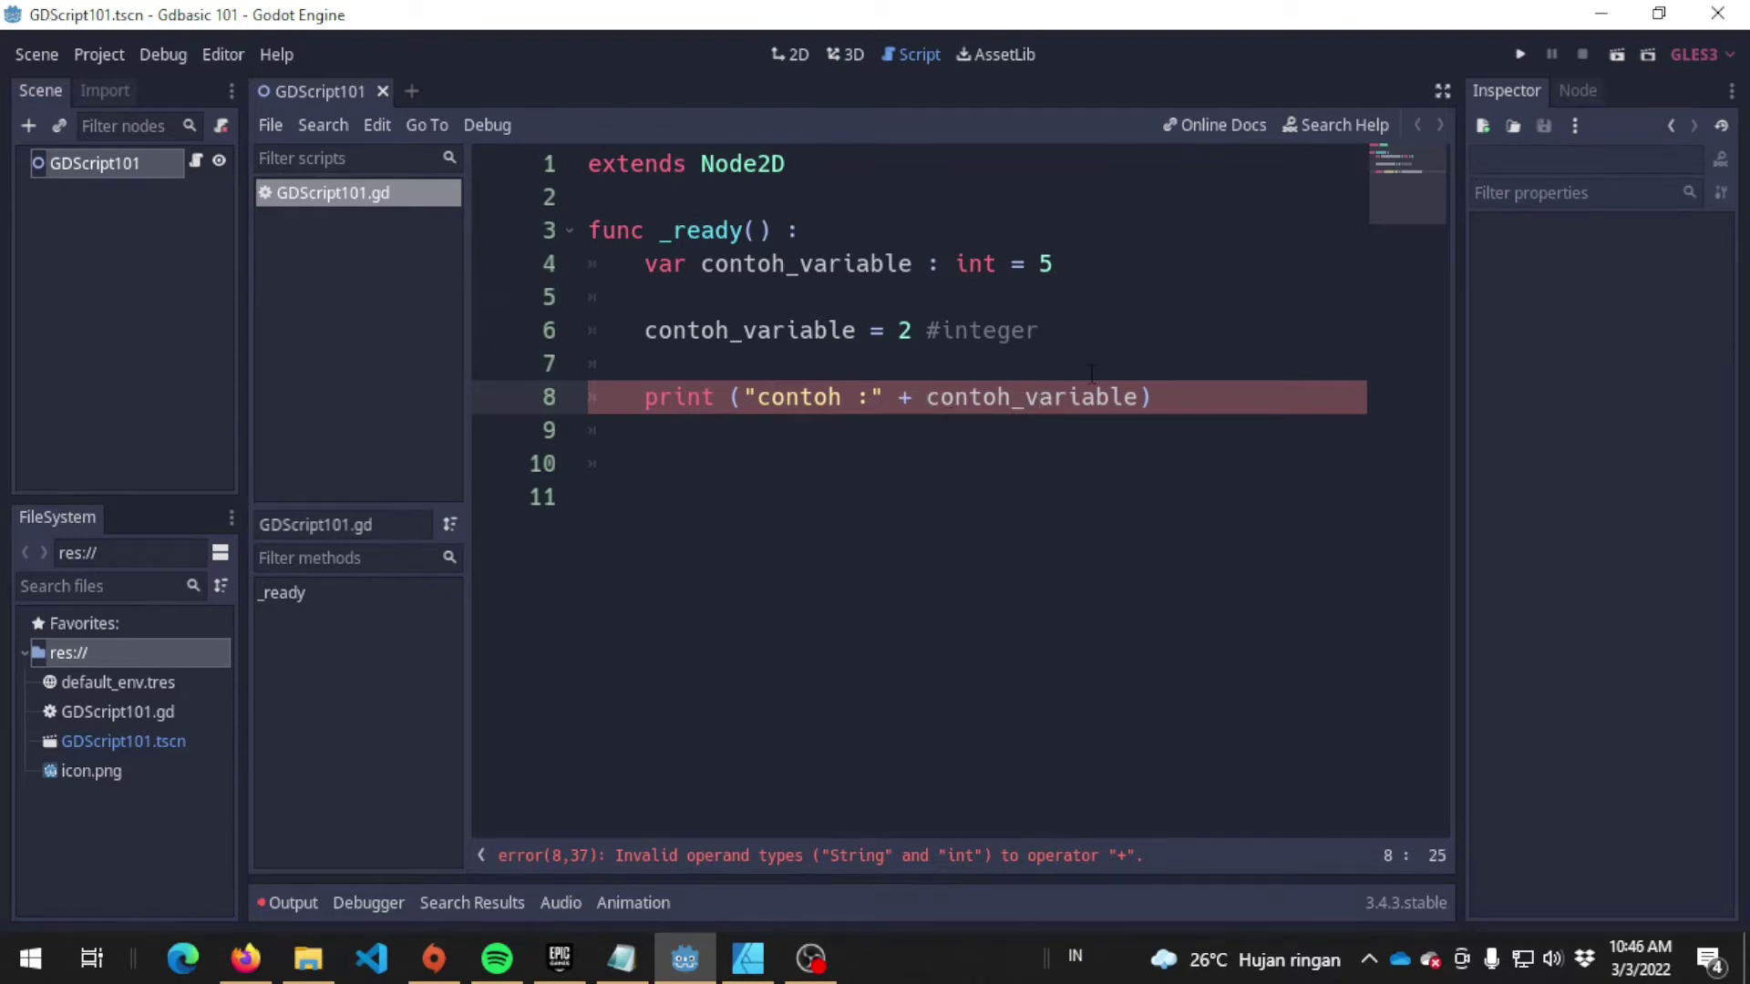
text(str()
key(End)
text())
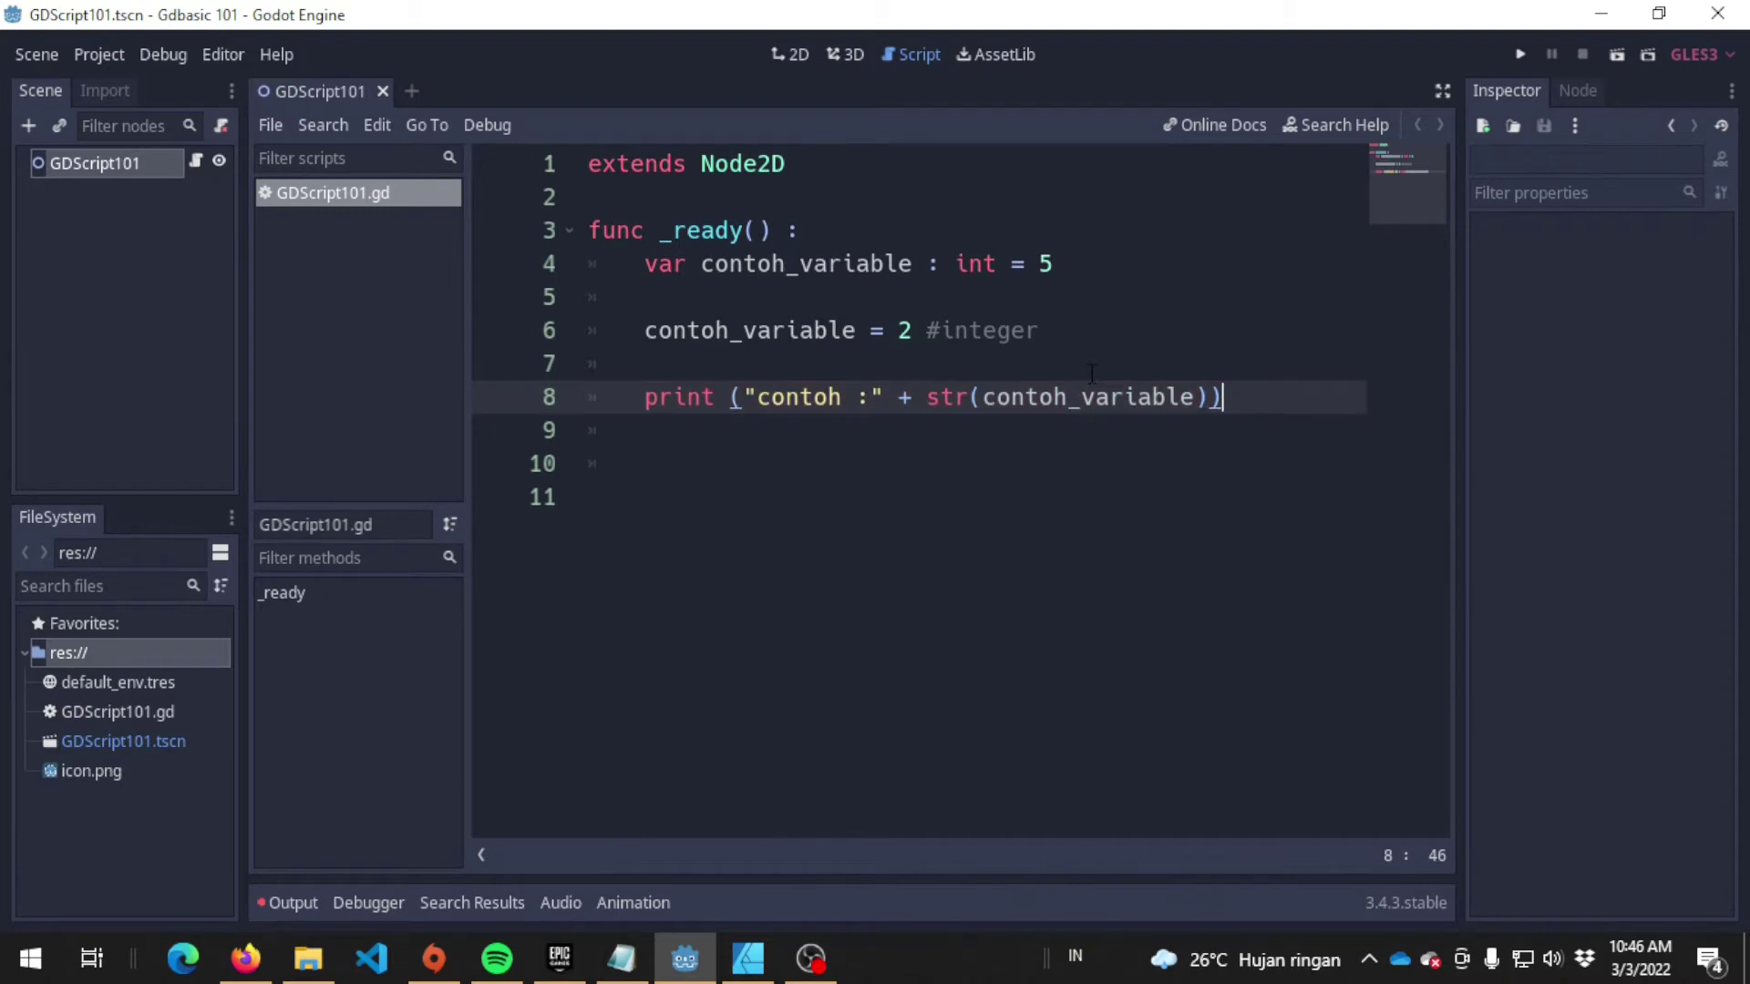
key(Left)
key(Left)
key(Left)
key(ctrl+Left)
key(ctrl+Left)
key(ctrl+shift+Left)
text(float)
key(ctrl+BackSpace)
text(int)
key(ctrl+s)
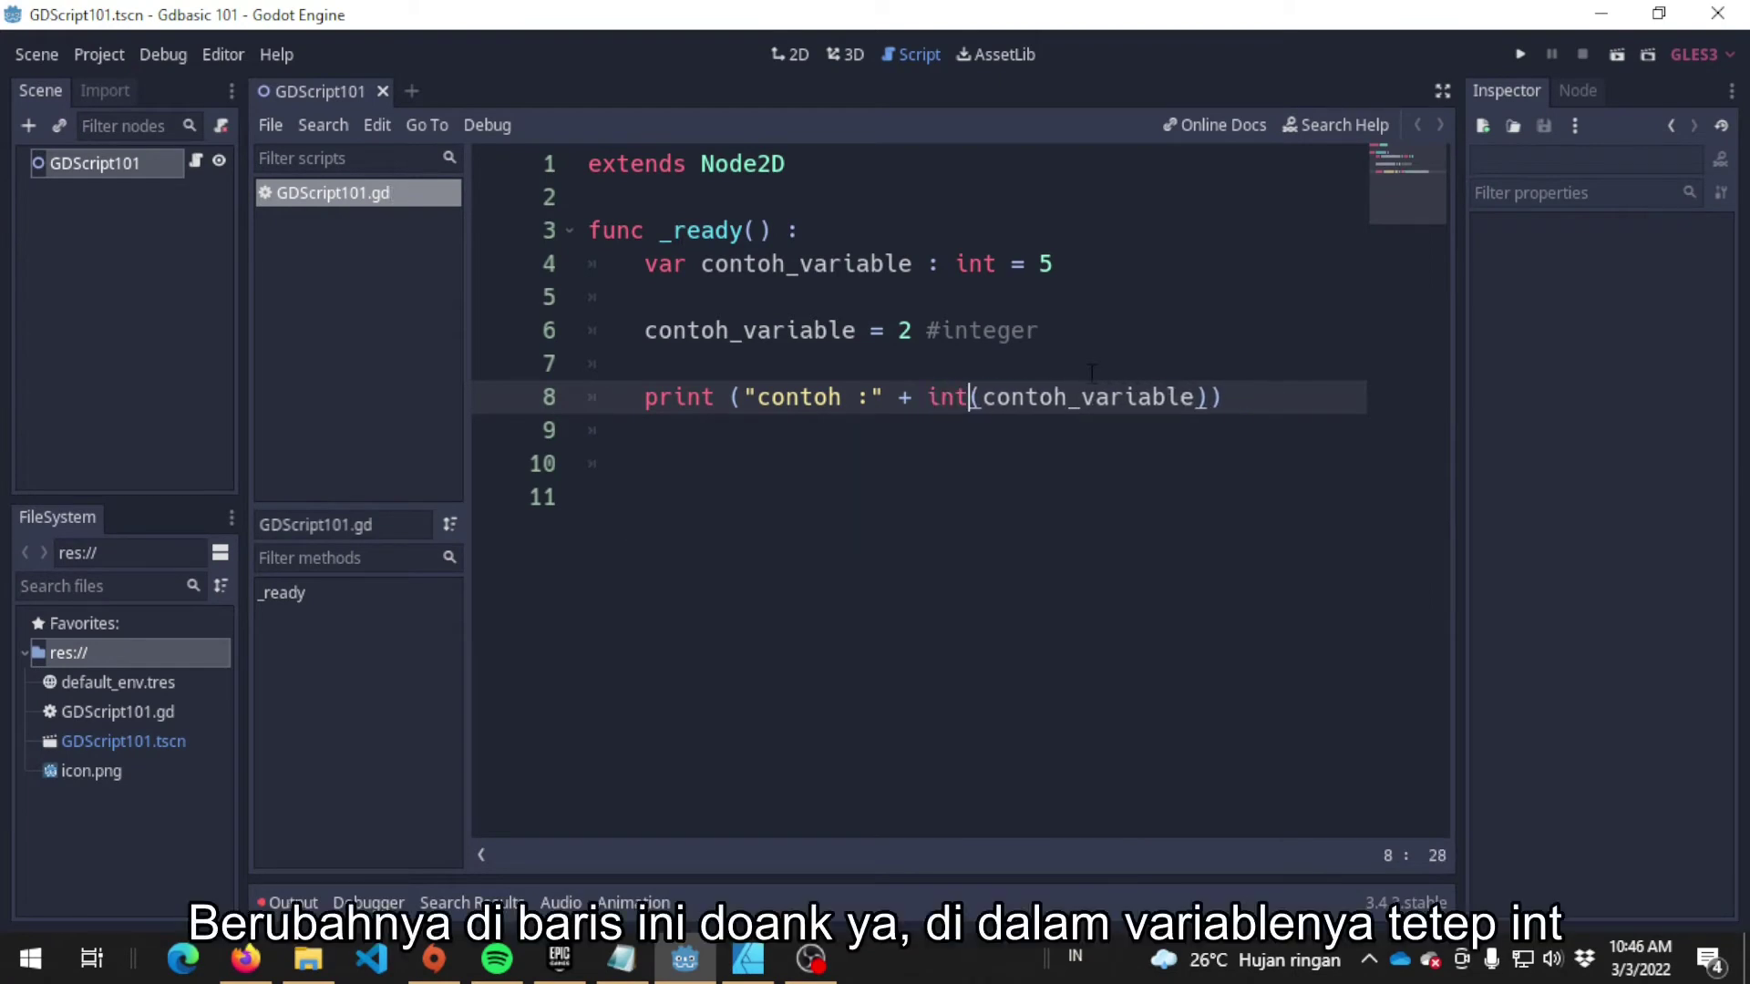
key(ctrl+BackSpace)
text(str)
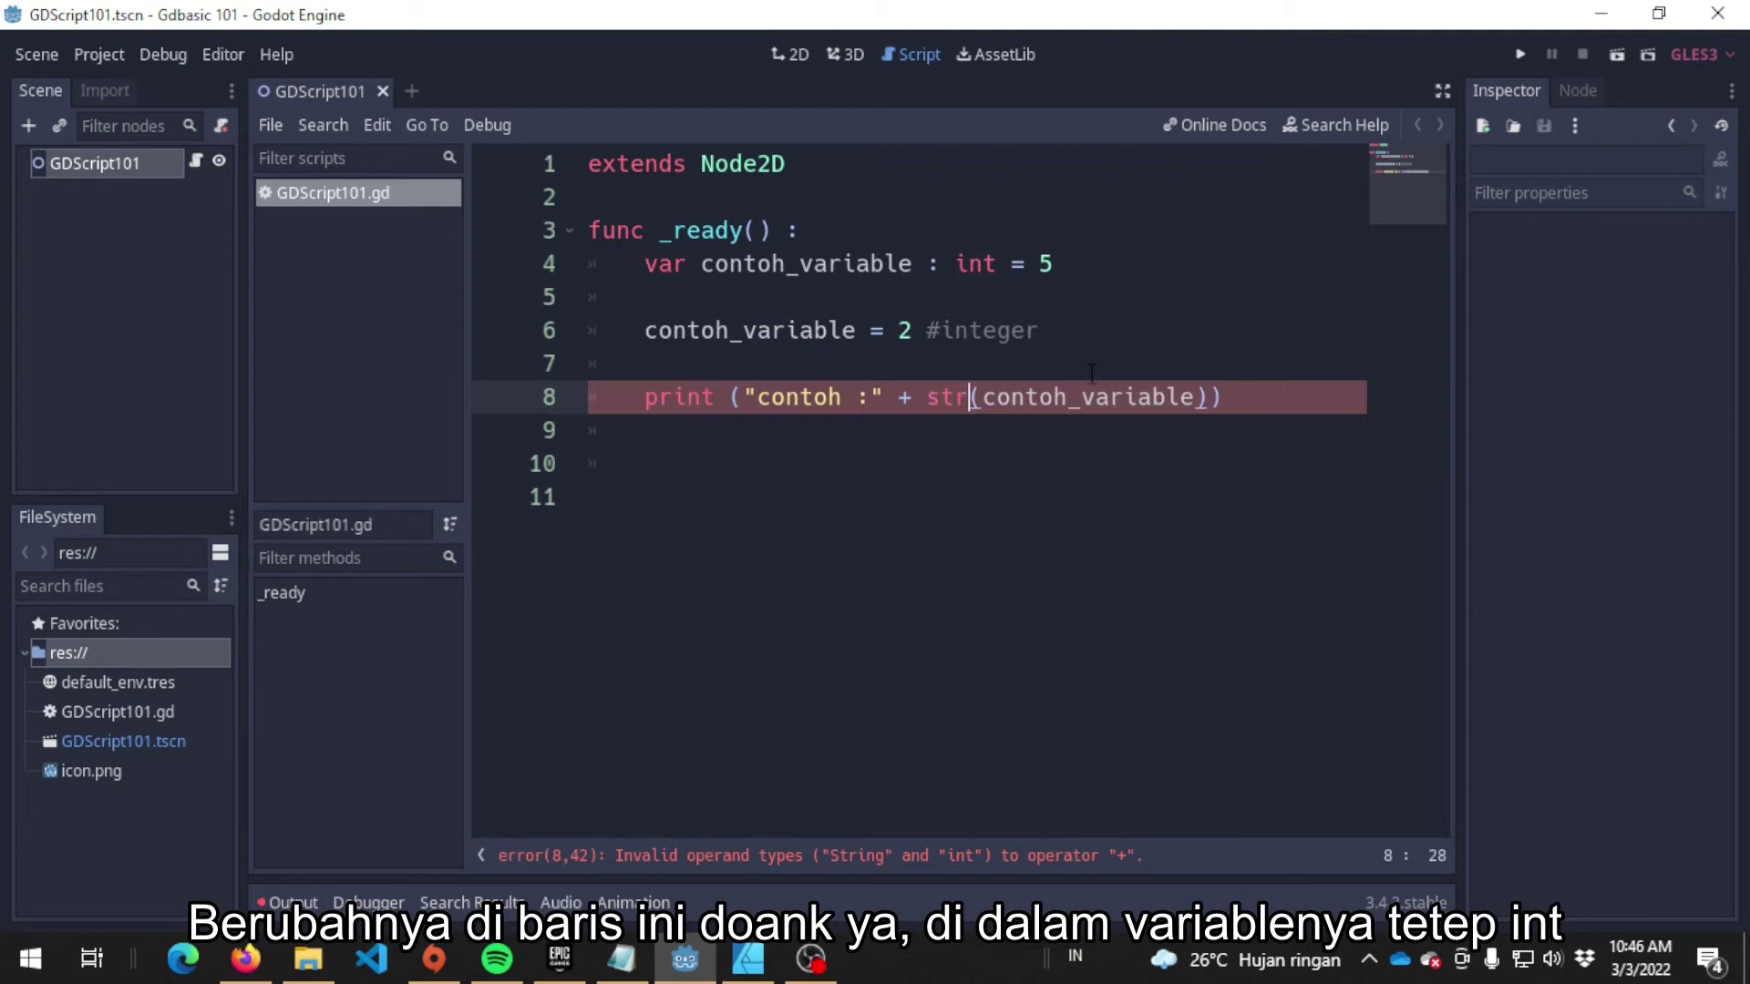